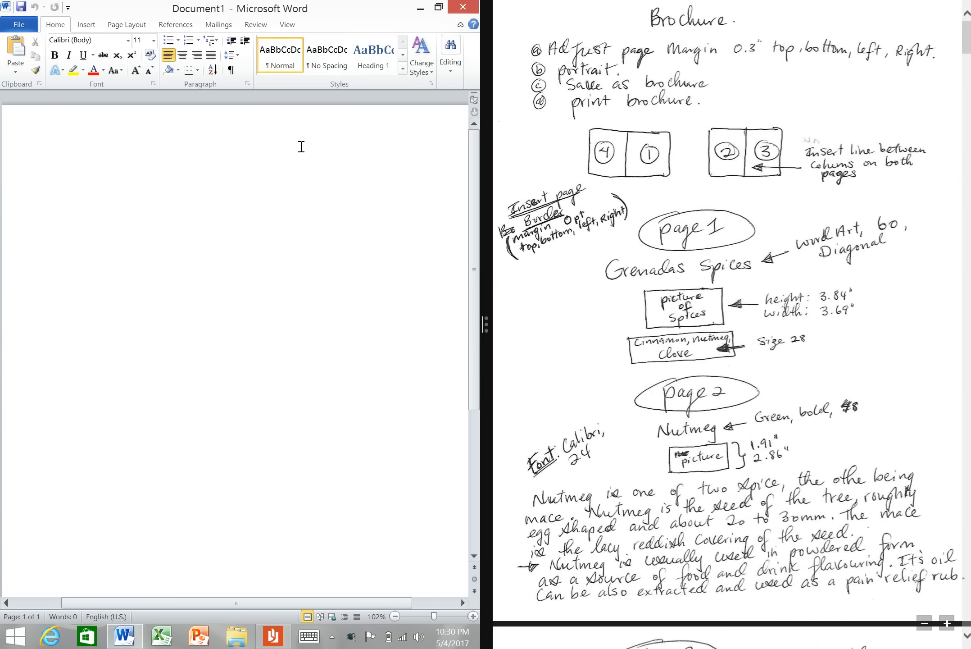
# - Display the ruler and lay the document out in two columns
pyautogui.click(287, 25)
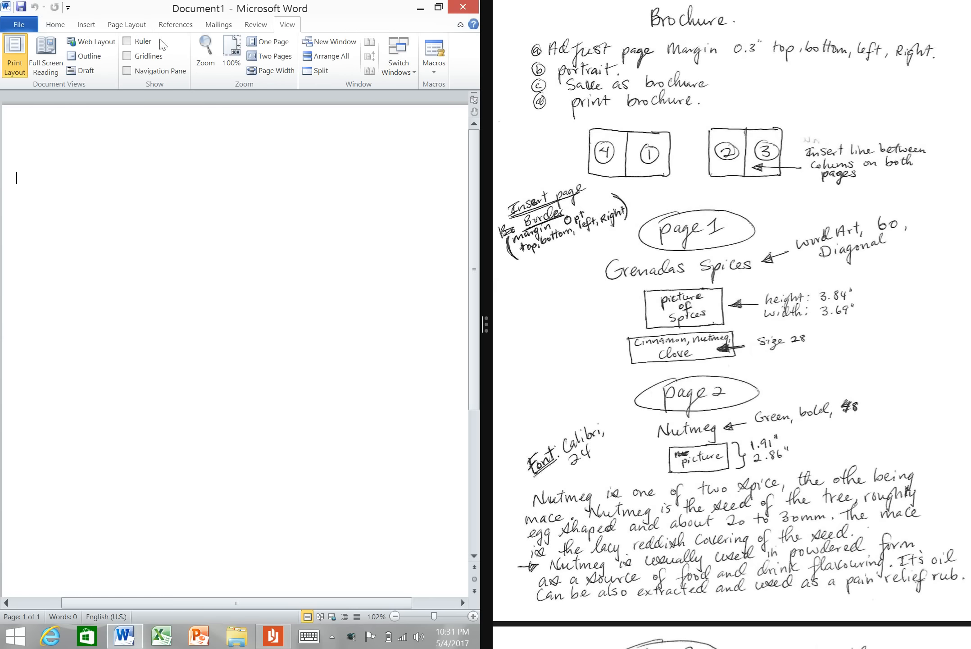
pyautogui.click(143, 41)
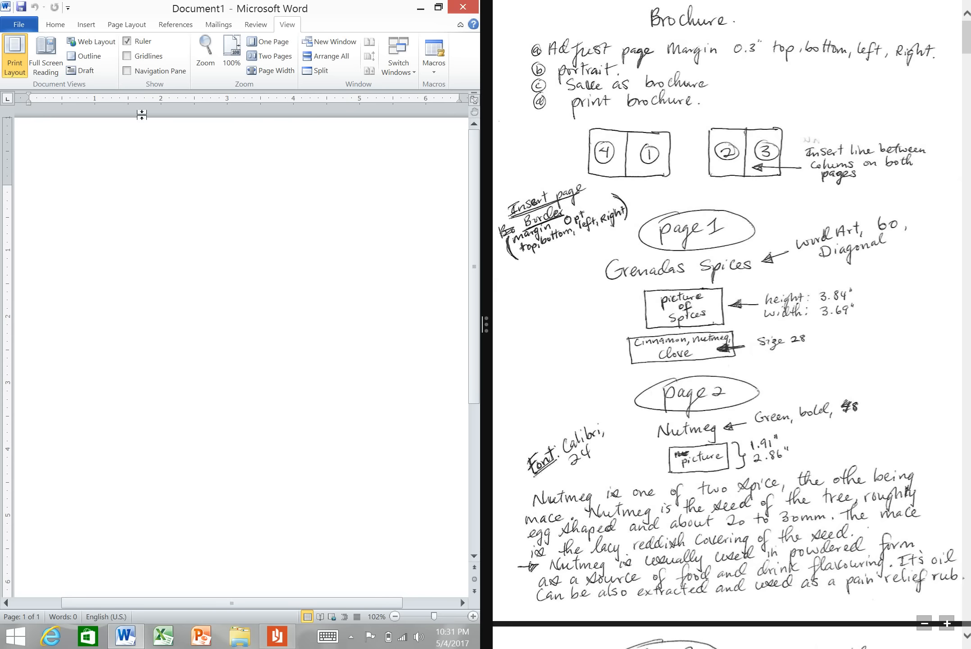
pyautogui.click(52, 28)
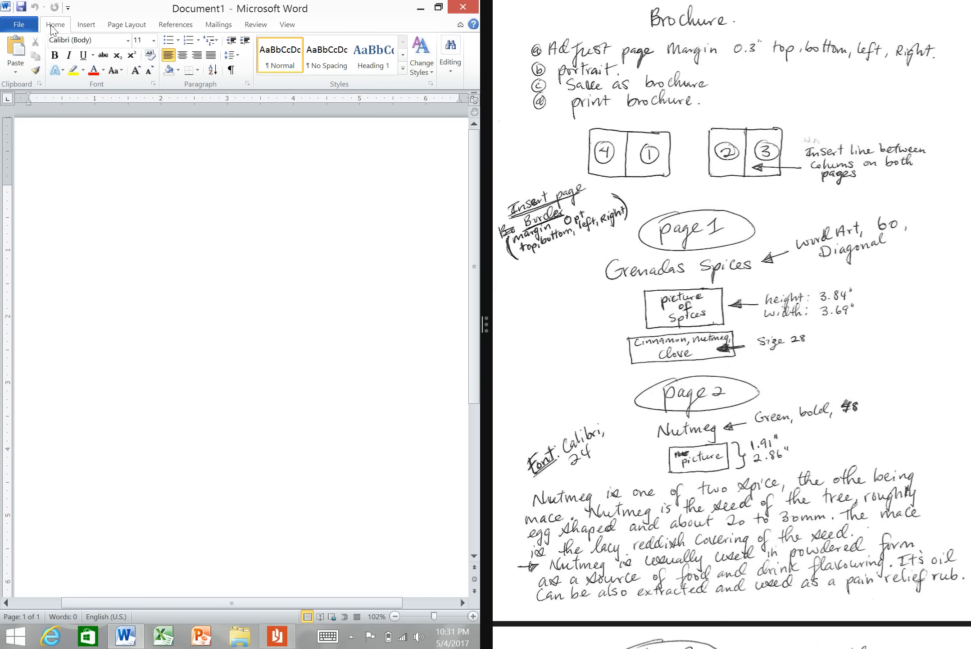
pyautogui.click(125, 30)
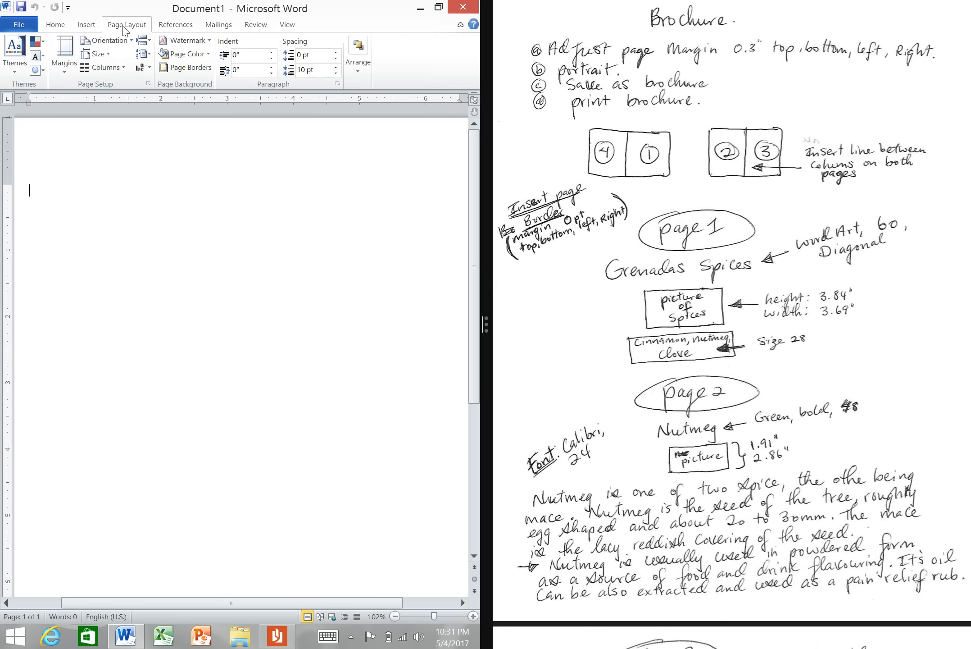
pyautogui.click(107, 69)
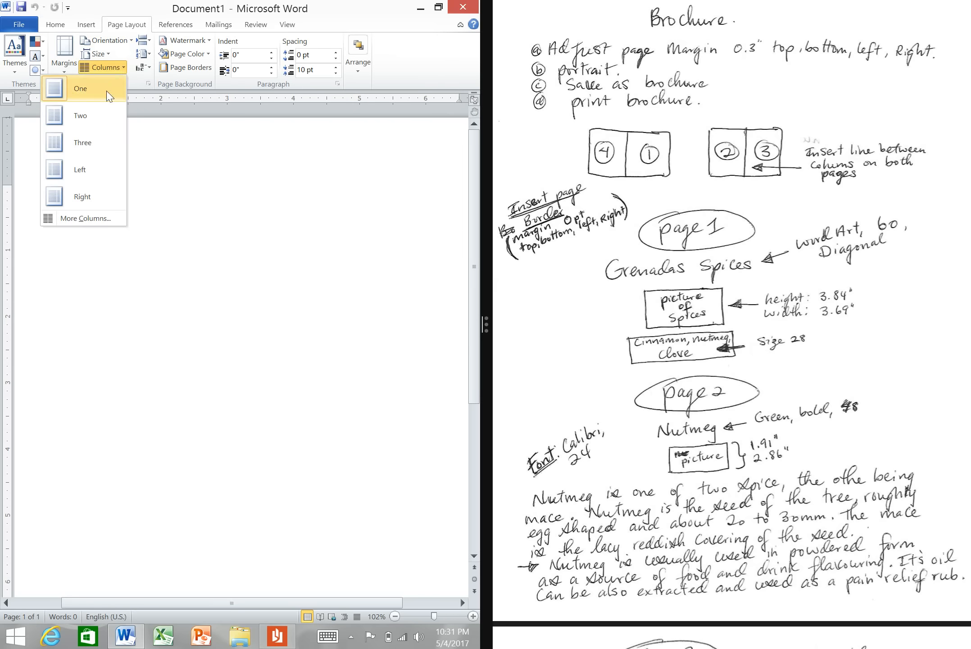
pyautogui.click(104, 116)
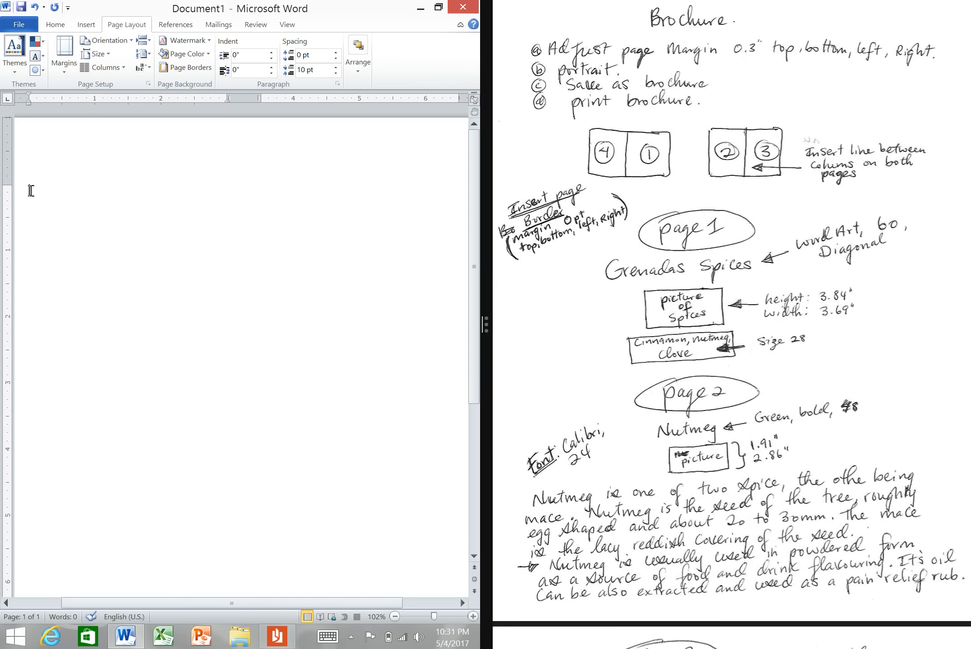
# - Fill three lines of the first column with the letter g as sample text
pyautogui.moveTo(30, 191); pyautogui.dragTo(225, 190)
pyautogui.write('ggggggggggggggggggggggggggggggggggggggggggggggggg')
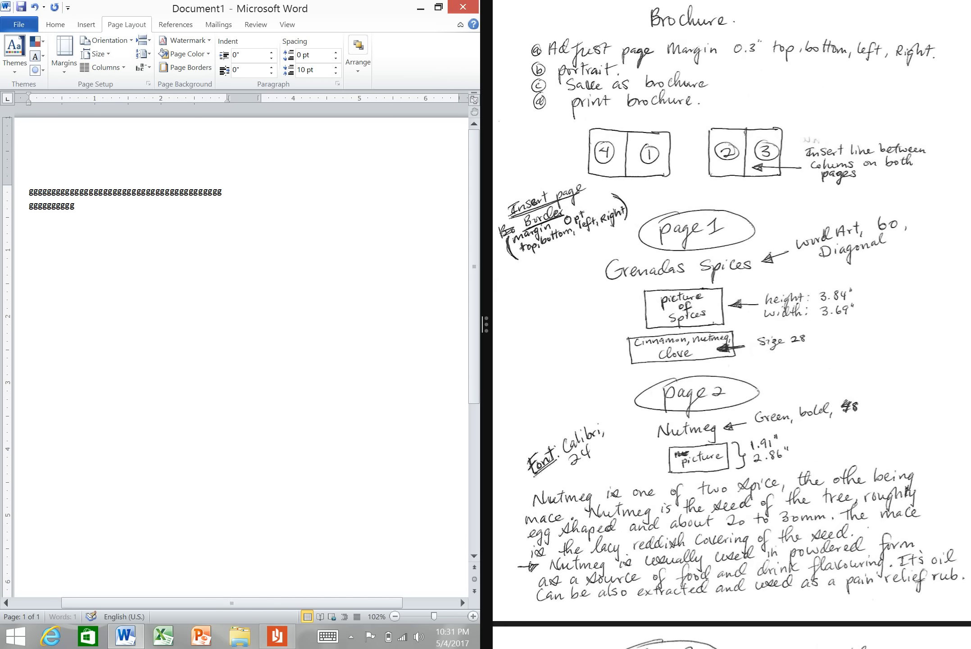
pyautogui.write('ggggggggggggggggggggggggggggggggggggggggggggggggggggggggggggggggggggg')
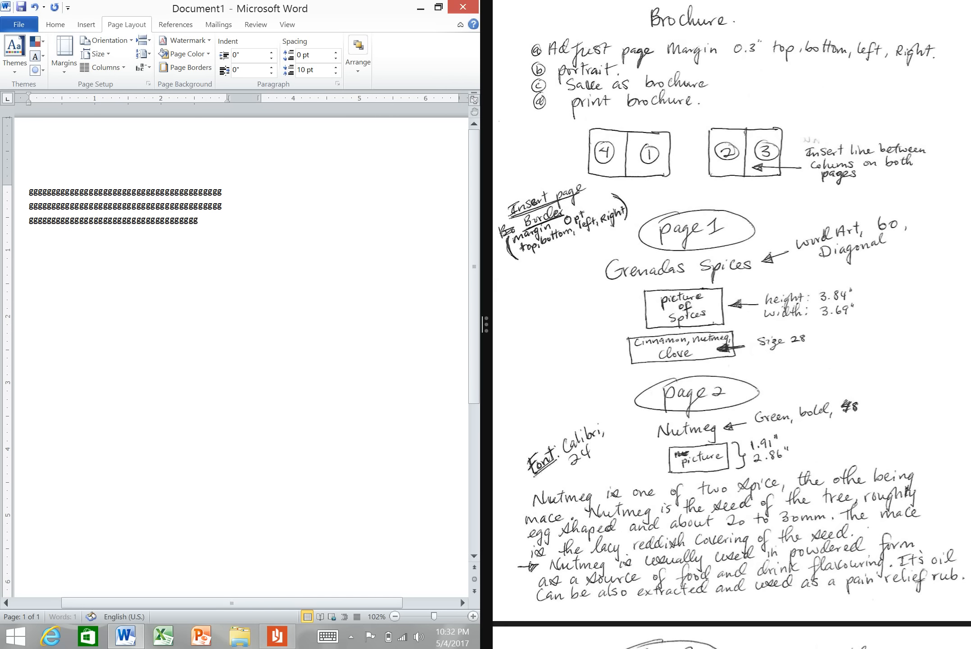
pyautogui.write('ggggg')
pyautogui.press('Return')
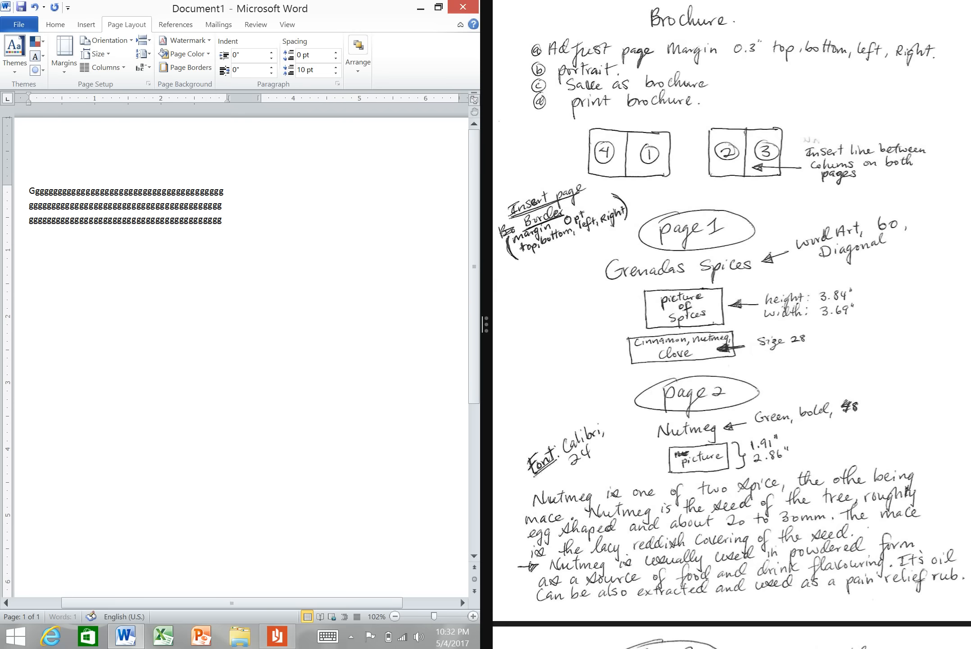
# - Add blank lines to reach the second column and fill its first three lines with the letter i
pyautogui.press('Return')
pyautogui.press('Return')
pyautogui.press('Return')
pyautogui.press('Return')
pyautogui.press('Return')
pyautogui.press('Return')
pyautogui.press('Return')
pyautogui.press('Return')
pyautogui.press('Return')
pyautogui.press('Return')
pyautogui.press('Return')
pyautogui.press('Return')
pyautogui.press('Return')
pyautogui.press('Return')
pyautogui.press('Return')
pyautogui.press('Return')
pyautogui.press('Return')
pyautogui.press('Return')
pyautogui.press('Return')
pyautogui.press('Return')
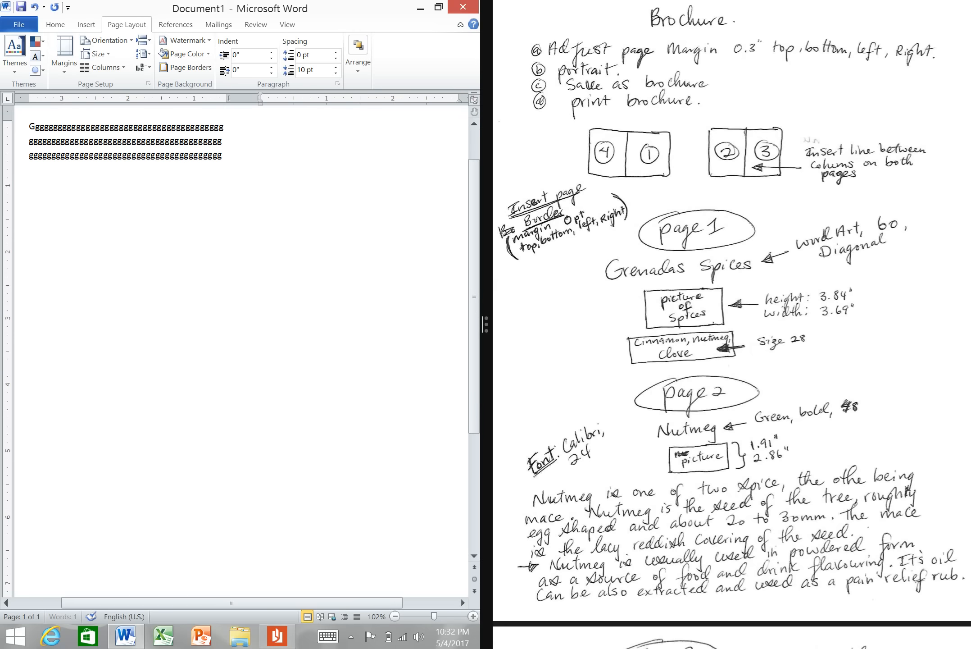
pyautogui.press('BackSpace')
pyautogui.write('iiiiiiiiiiiiiiiiiiiiiiiiiiiiiiiiiiiiiiiiiiiiiiiiiiiiiiiiiiiiiiiiiiiiiiiiiiiiiiiiiiiiiiiiiiiiiiiiiiiiiiiiiiiiiiiiiiiiiiiiiiiiiiiiiiiiiiiiii')
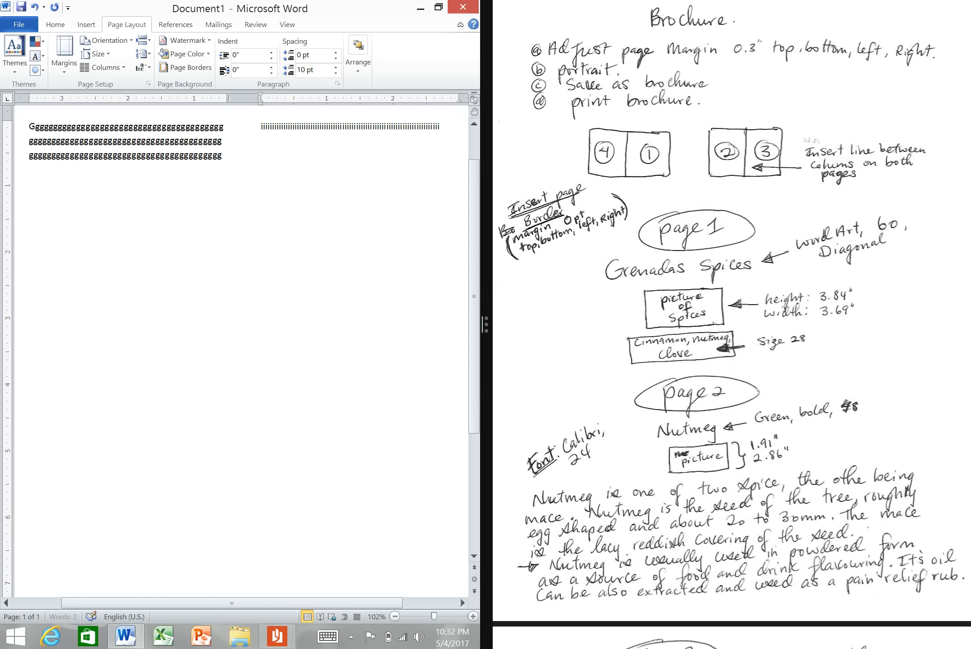
pyautogui.write('iiiiiiiiiiiiiiiiiiiiiiiiiiiiiiiiiiiiiiiiiiiiiiiiiiiiiiiiiiiiiiiiiiiiiiiiiiiiiiiiiiiiiiiiiiiiiiiiiiiiiiiiiiiiiiiii')
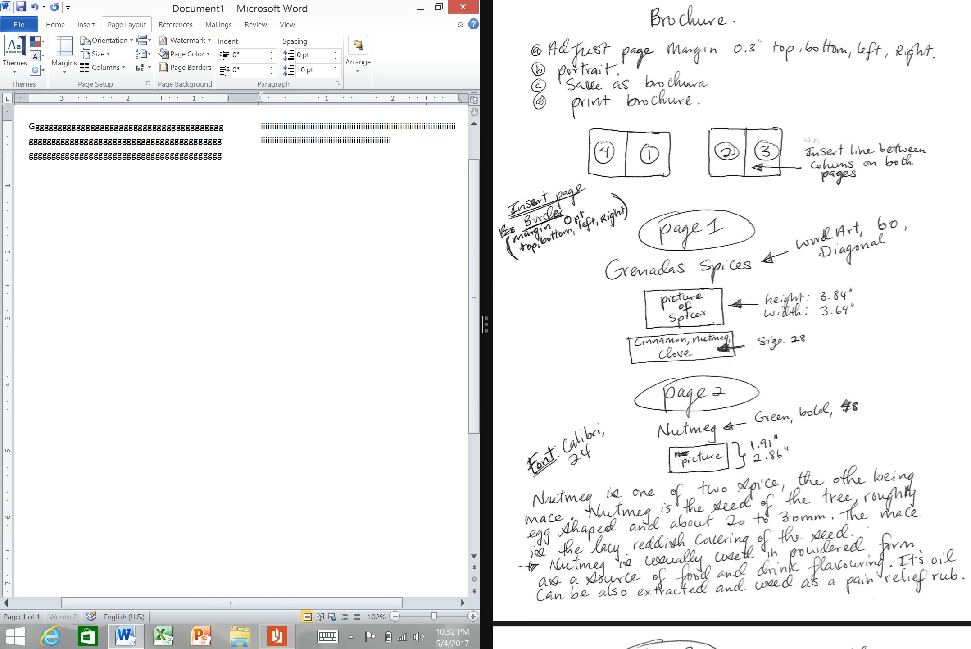
pyautogui.write('ii')
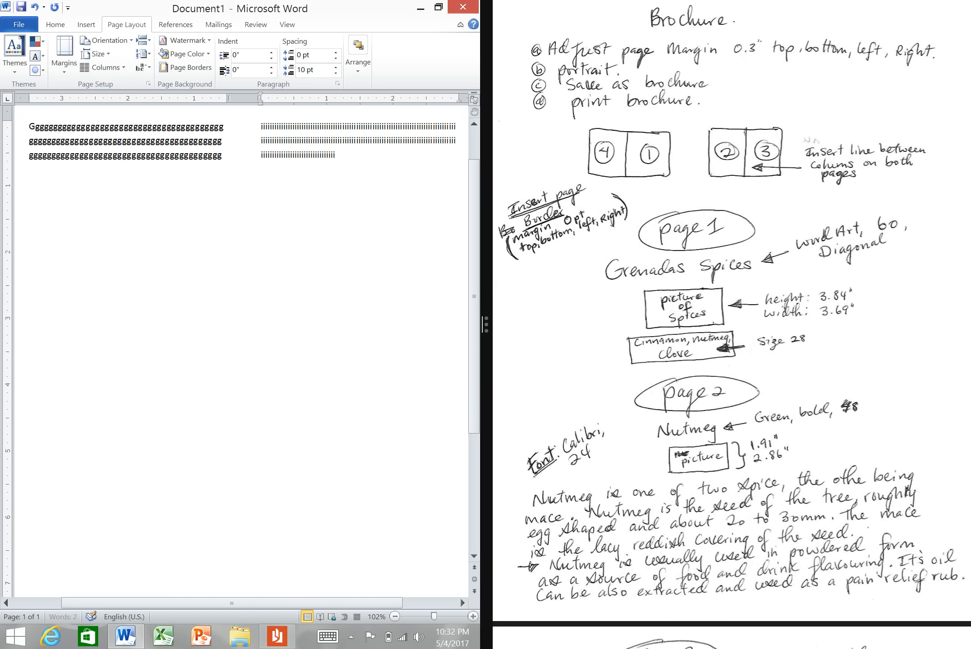
pyautogui.write('iiiiiii')
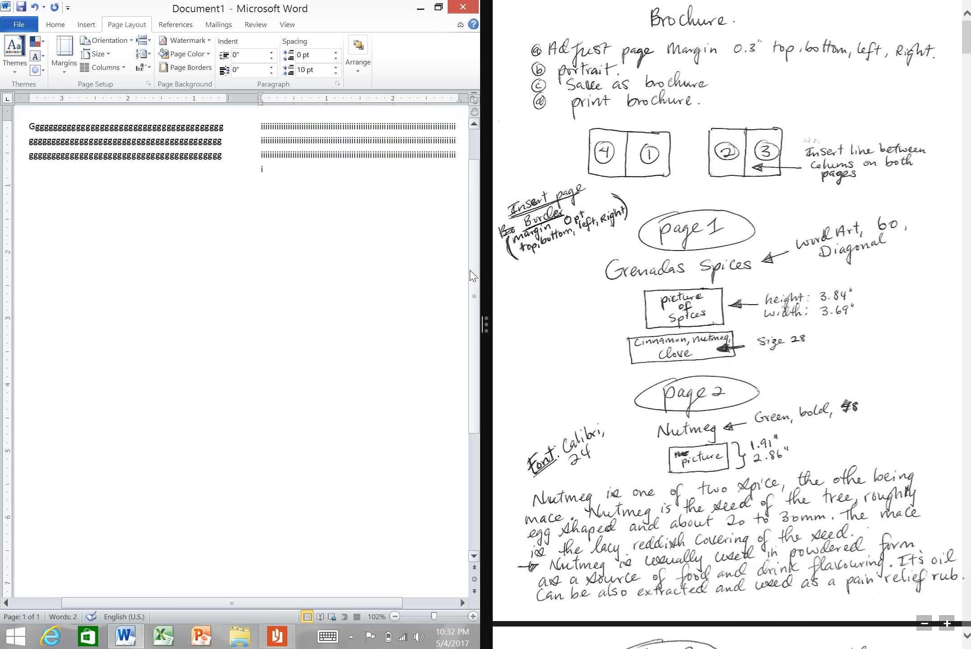
pyautogui.scroll(3, 477, 243)
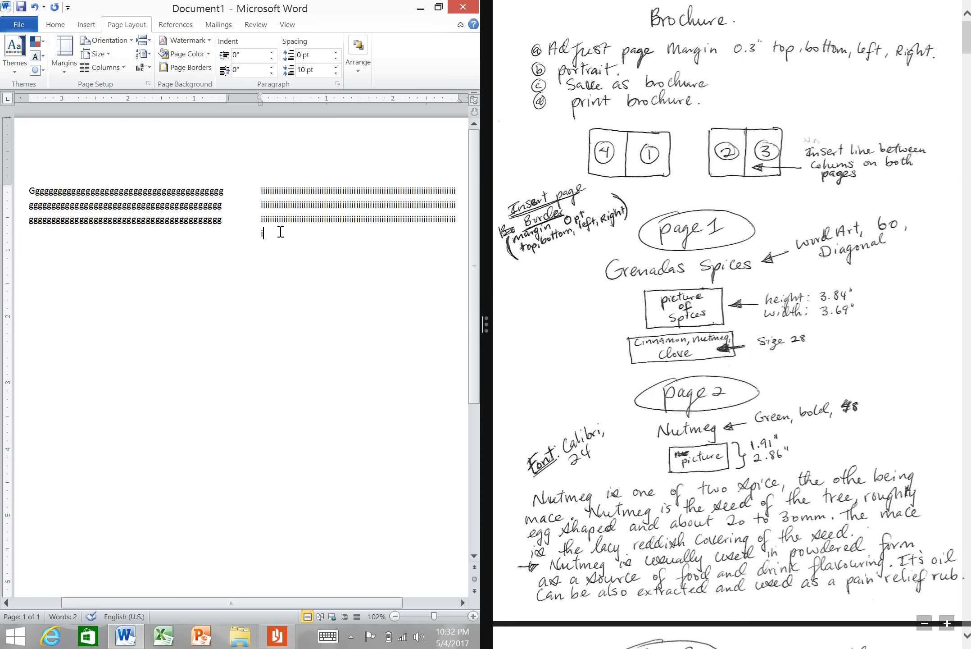
# - Delete all the sample text from both columns
pyautogui.hotkey('ctrl', 'a')
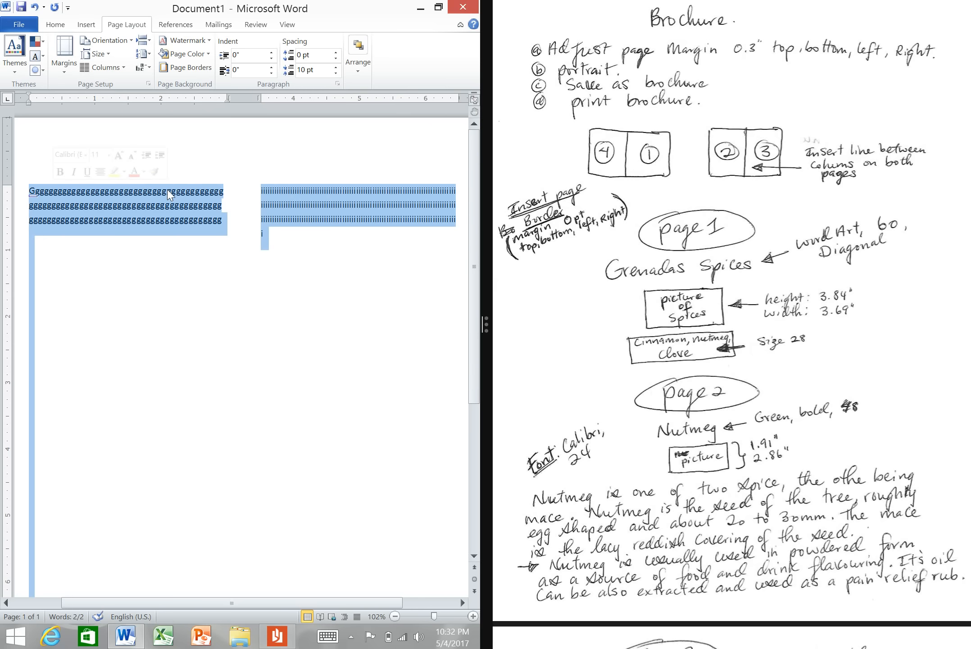
pyautogui.press('Delete')
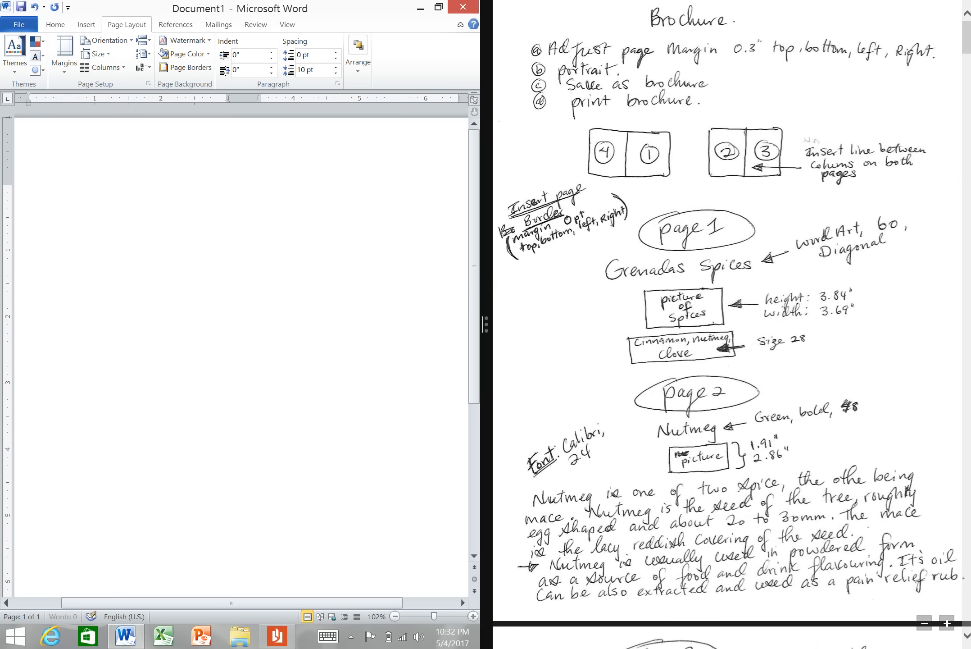
# - Add blank lines down both columns until the document continues onto a second page
pyautogui.press('Return')
pyautogui.press('Return')
pyautogui.press('Return')
pyautogui.press('Return')
pyautogui.press('Return')
pyautogui.press('Return')
pyautogui.press('Return')
pyautogui.press('Return')
pyautogui.press('Return')
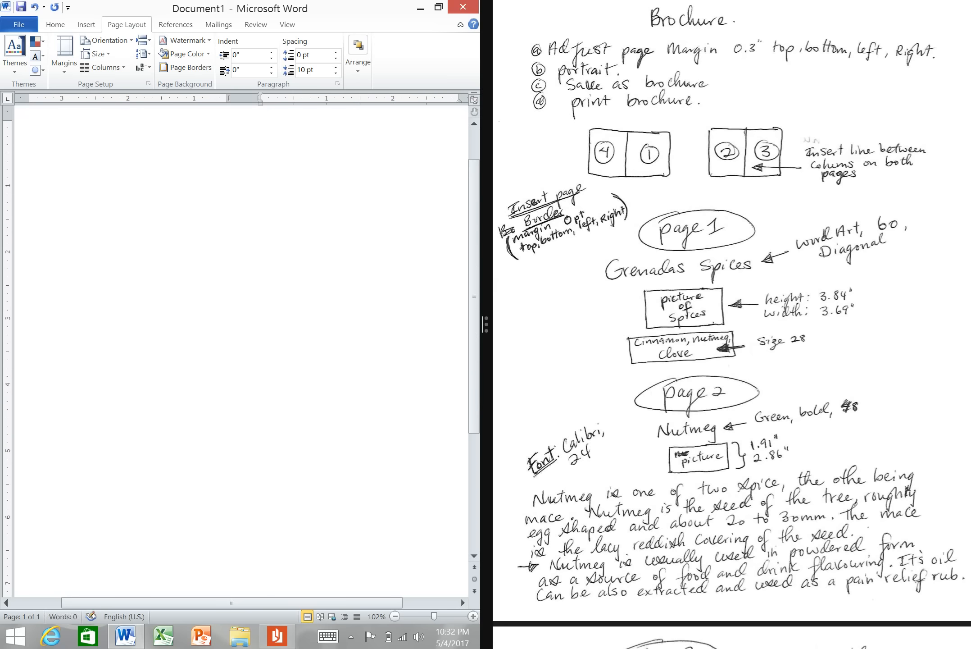
pyautogui.press('Return')
pyautogui.press('Return')
pyautogui.press('Return')
pyautogui.press('Return')
pyautogui.press('Return')
pyautogui.press('Return')
pyautogui.press('Return')
pyautogui.press('Return')
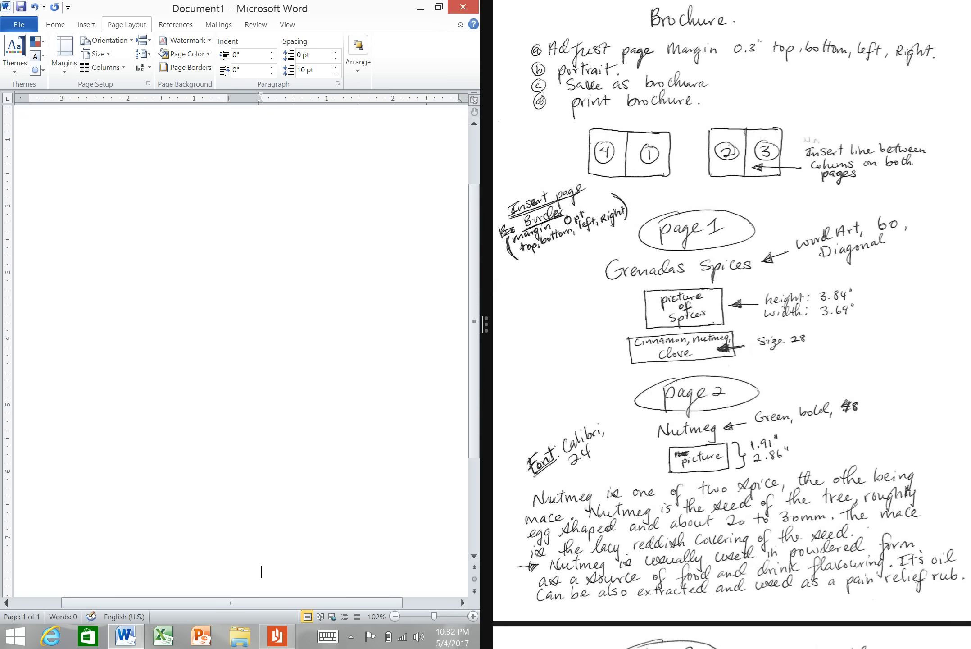
pyautogui.press('Return')
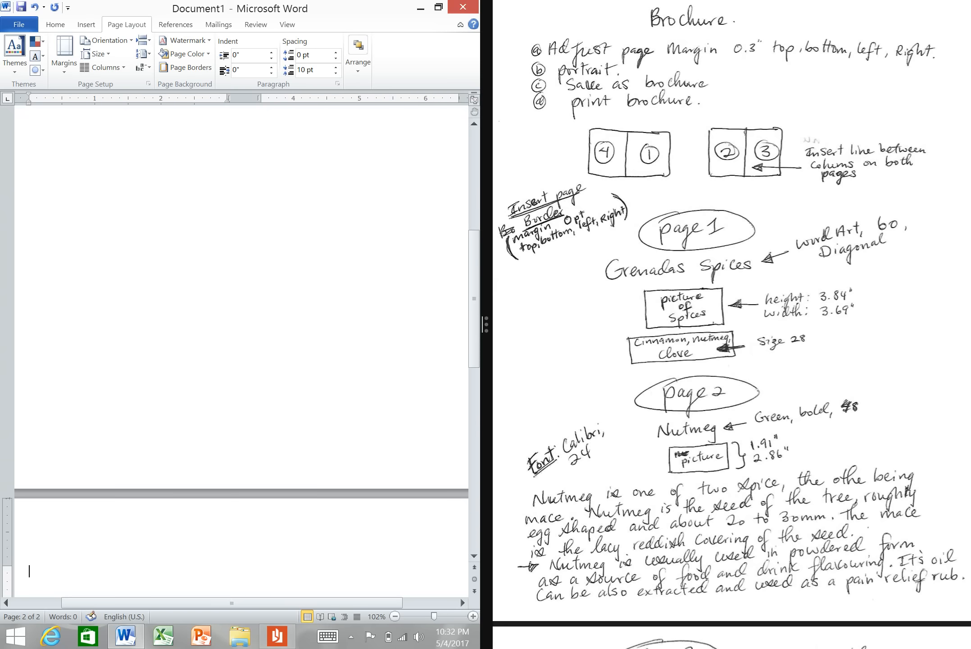
pyautogui.press('Return')
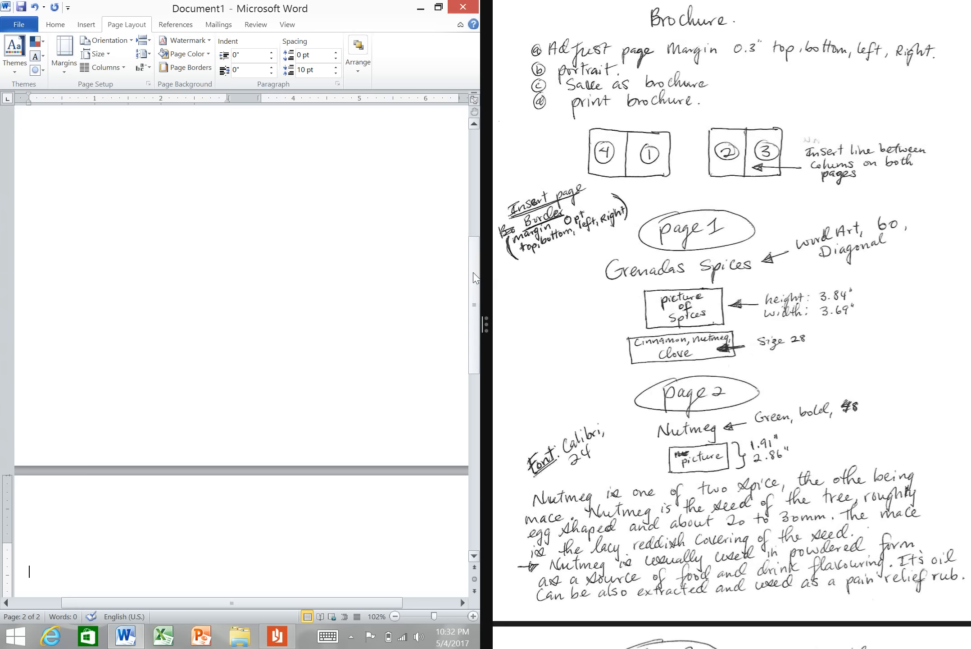
# - Set the top, bottom, left and right page margins to 0.3" for the whole document and choose portrait orientation
pyautogui.moveTo(474, 275); pyautogui.dragTo(474, 153)
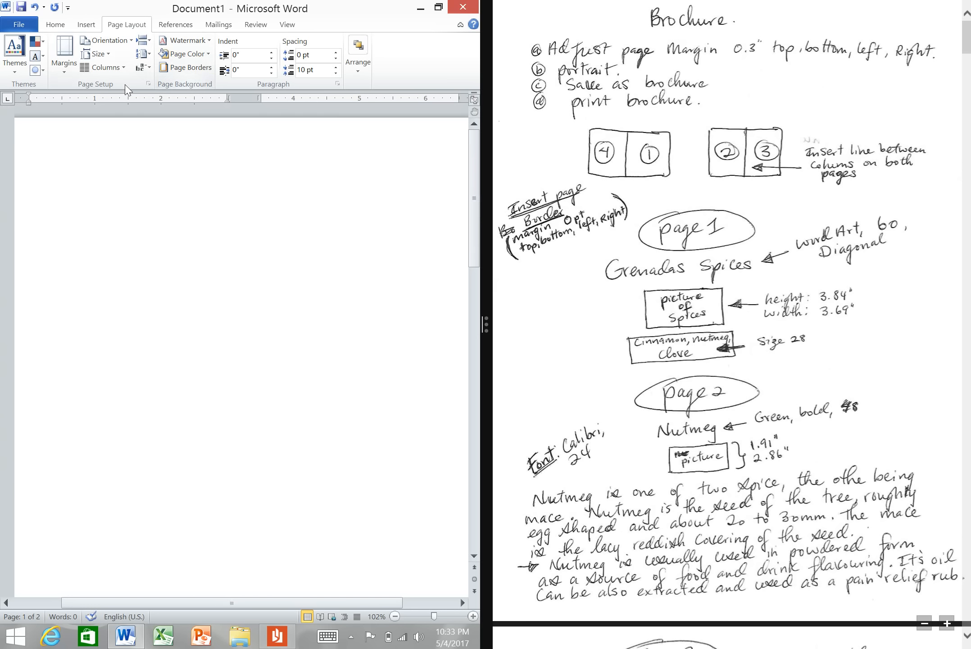
pyautogui.click(71, 73)
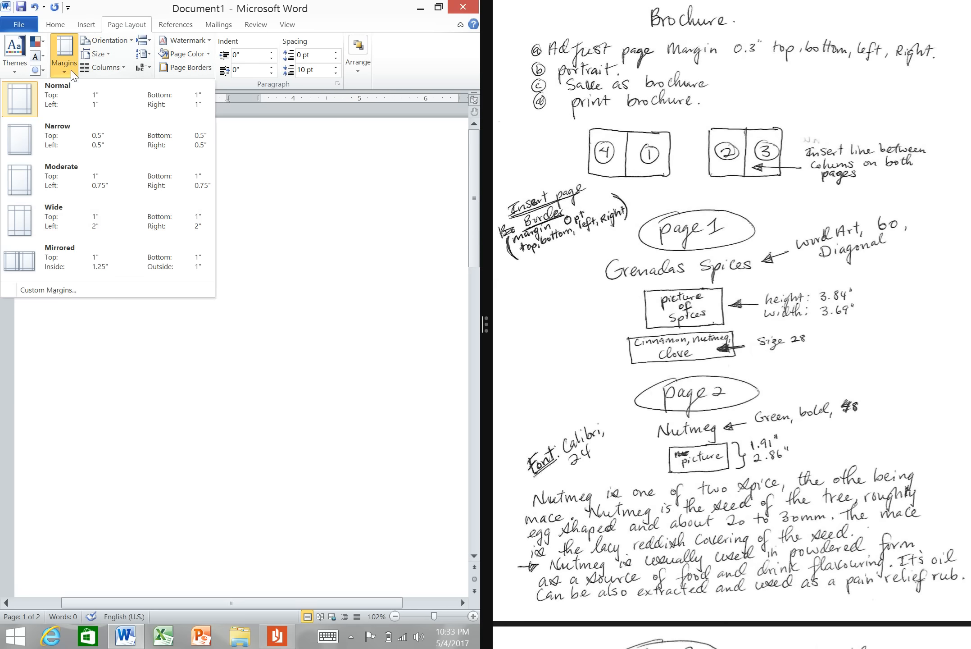
pyautogui.click(75, 295)
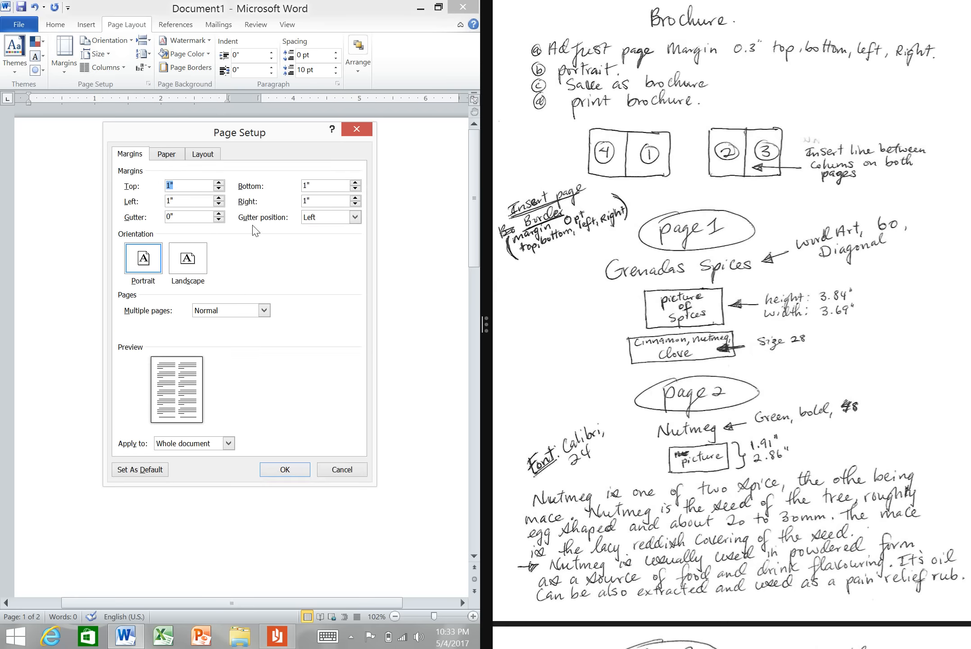
pyautogui.click(174, 184)
pyautogui.click(308, 187)
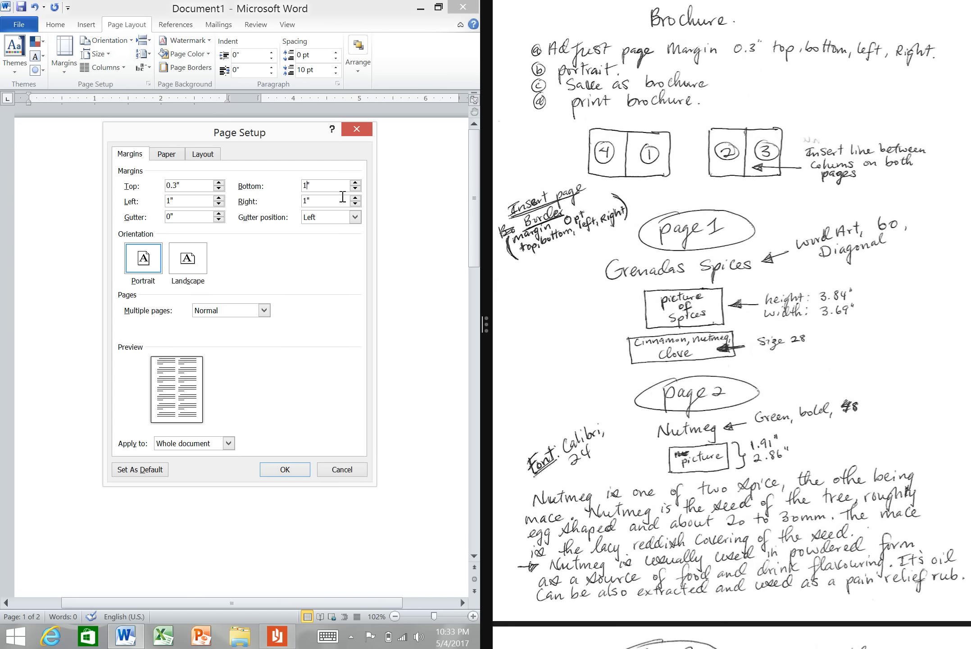
pyautogui.press('BackSpace')
pyautogui.click(175, 204)
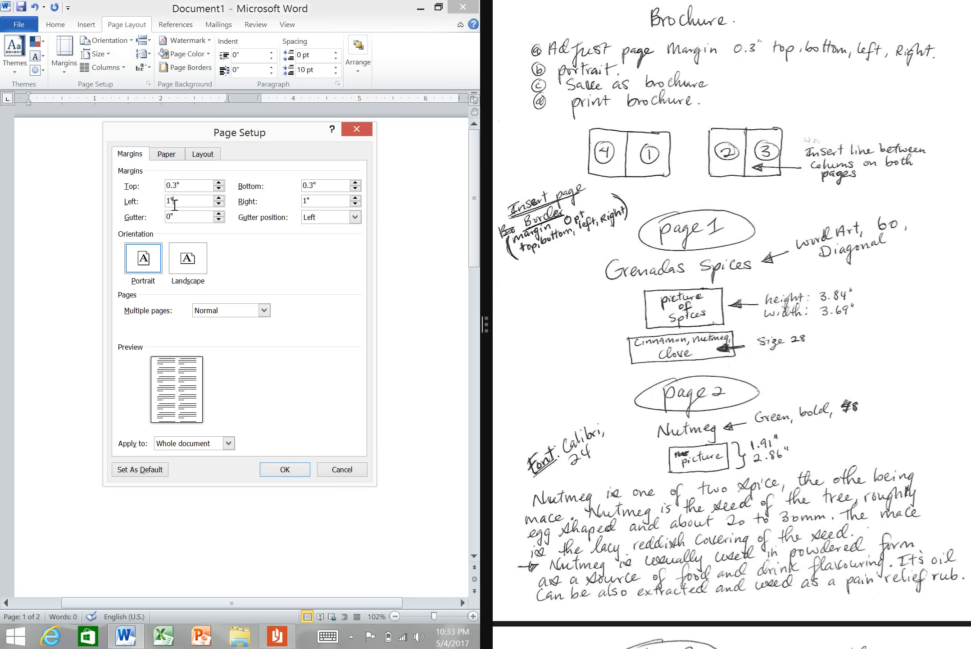
pyautogui.click(219, 204)
pyautogui.click(355, 204)
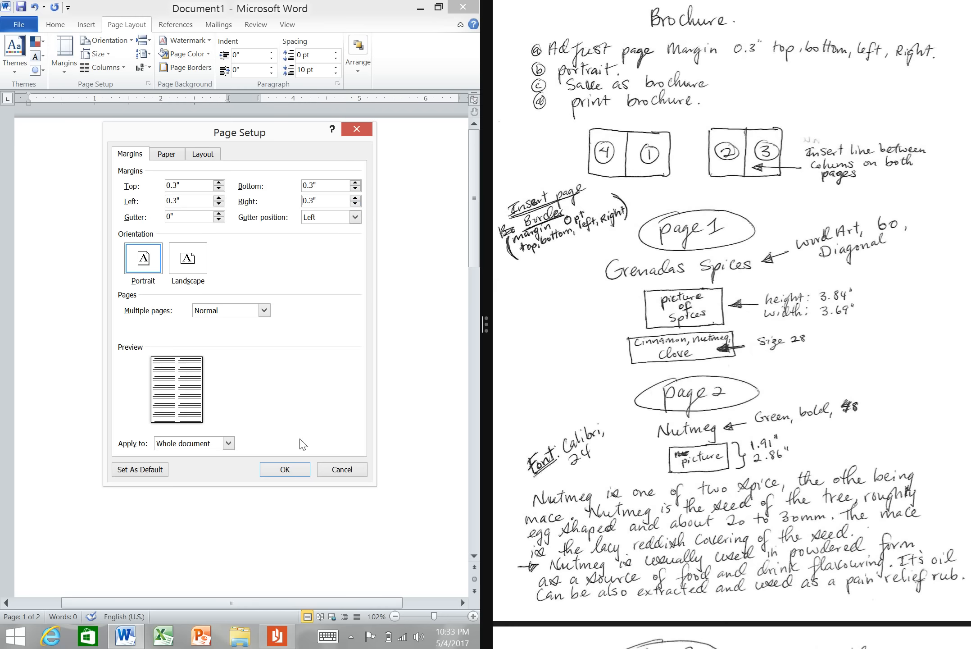
pyautogui.click(293, 469)
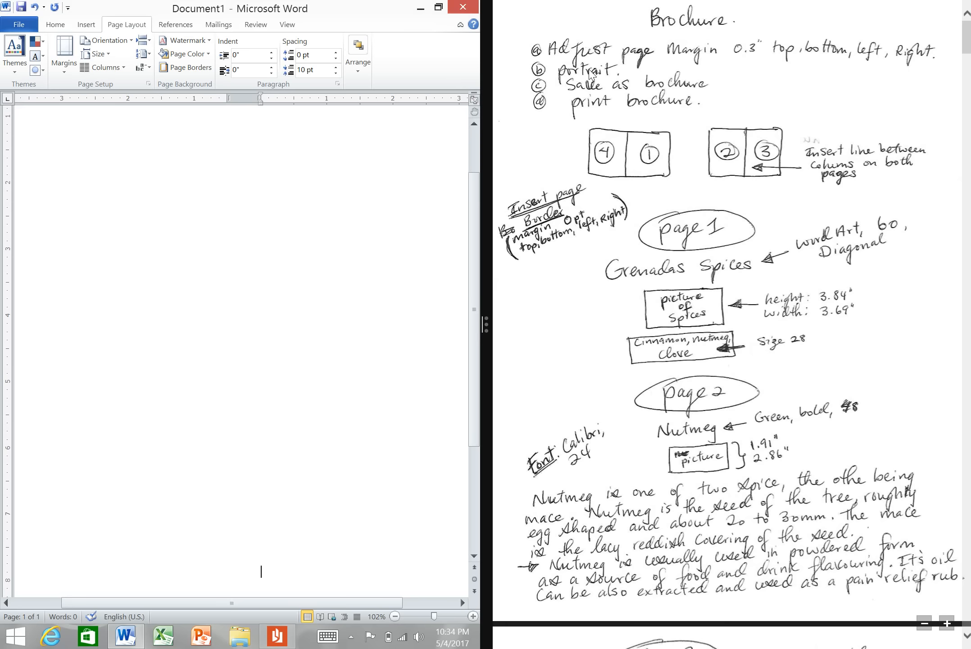
pyautogui.click(129, 43)
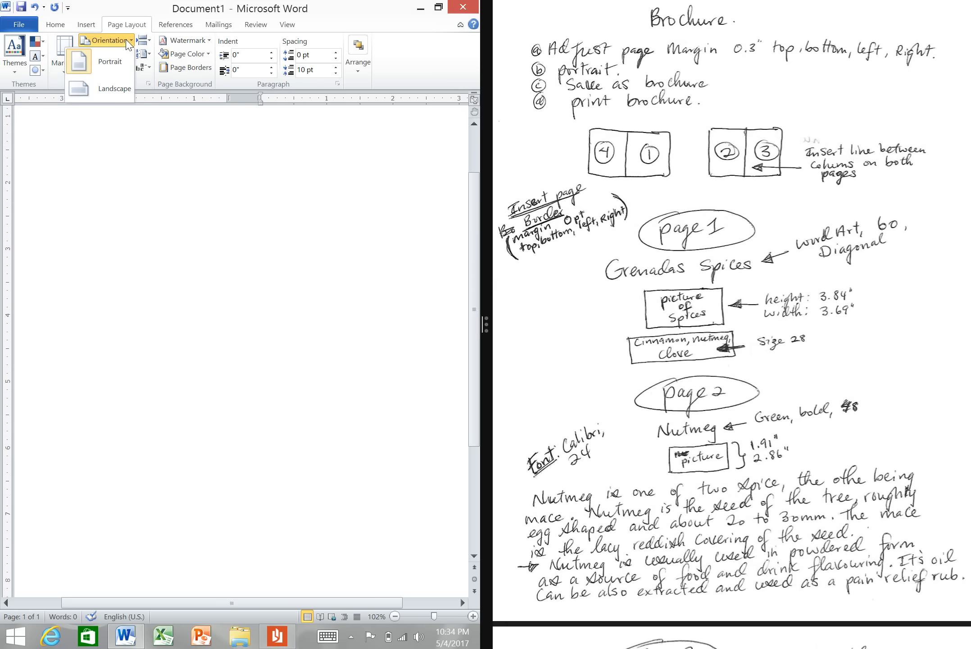
pyautogui.click(110, 62)
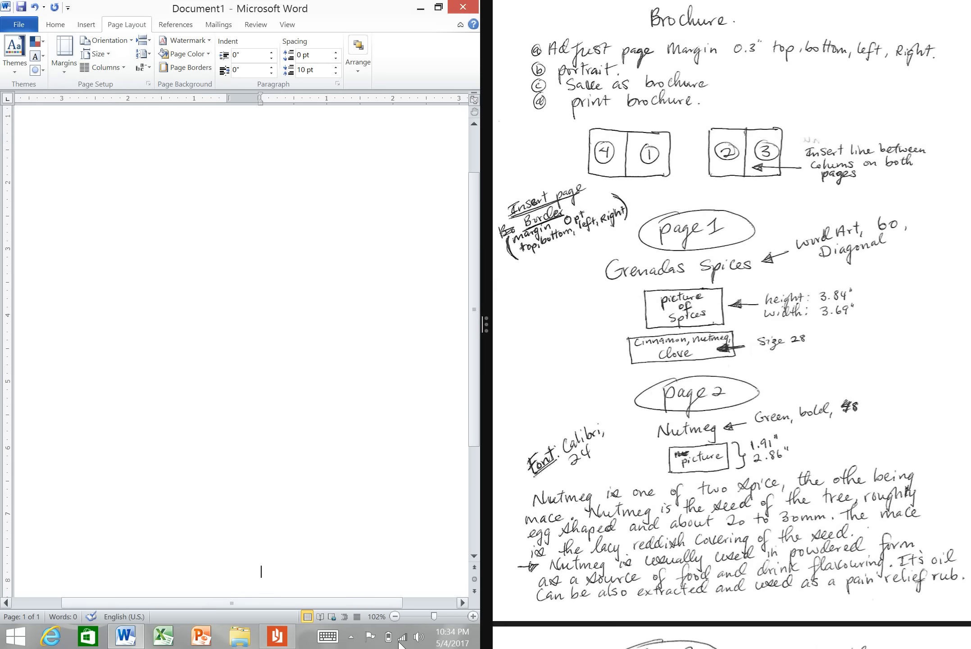
# - Zoom the document out to 30% to examine the whole page
pyautogui.doubleClick(261, 571)
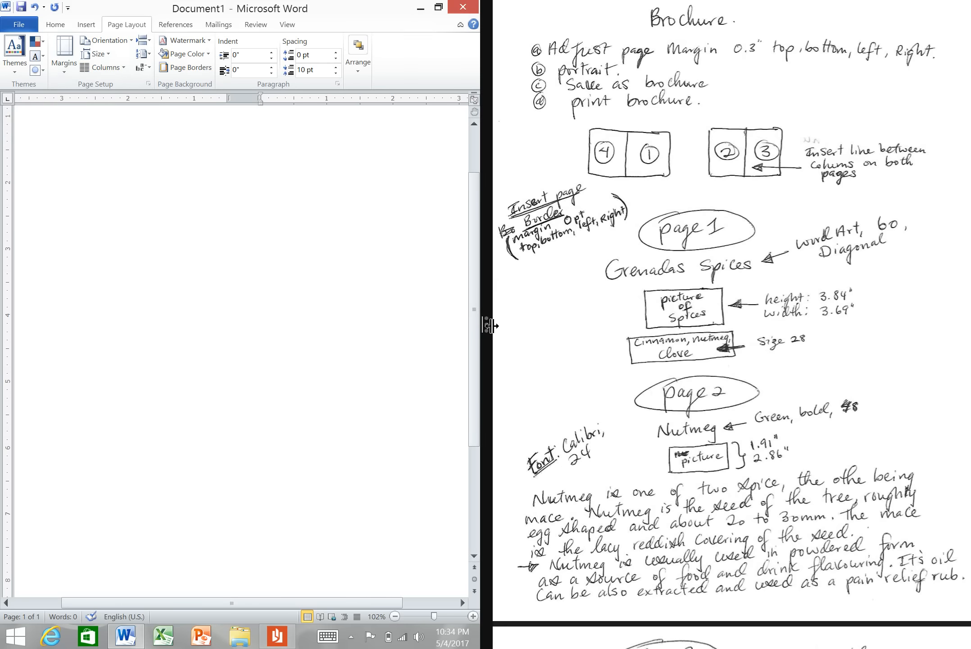
pyautogui.moveTo(360, 602); pyautogui.dragTo(301, 602)
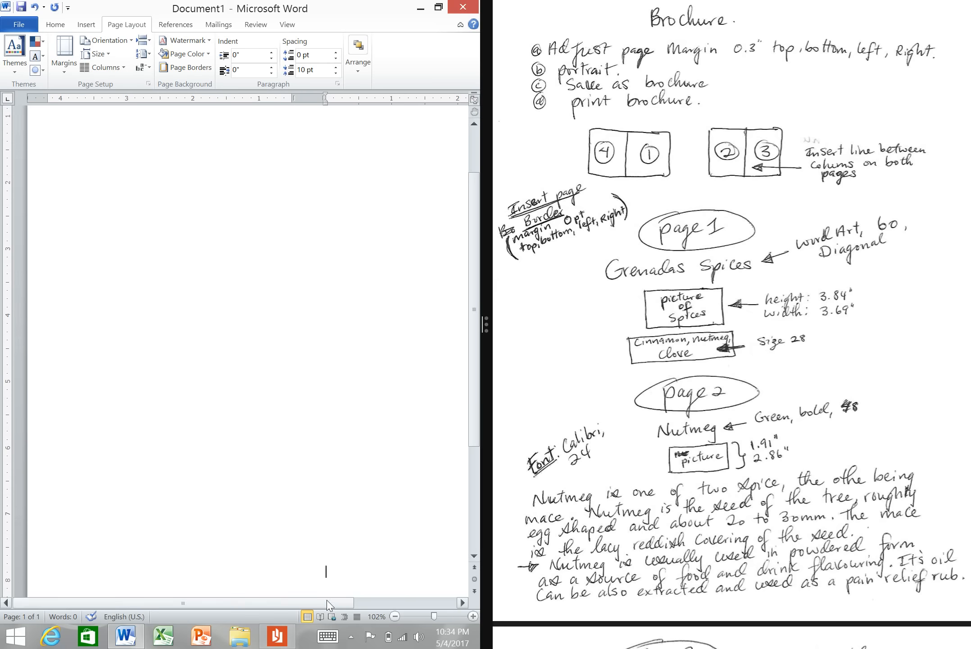
pyautogui.click(396, 616)
pyautogui.click(395, 616)
pyautogui.click(395, 616)
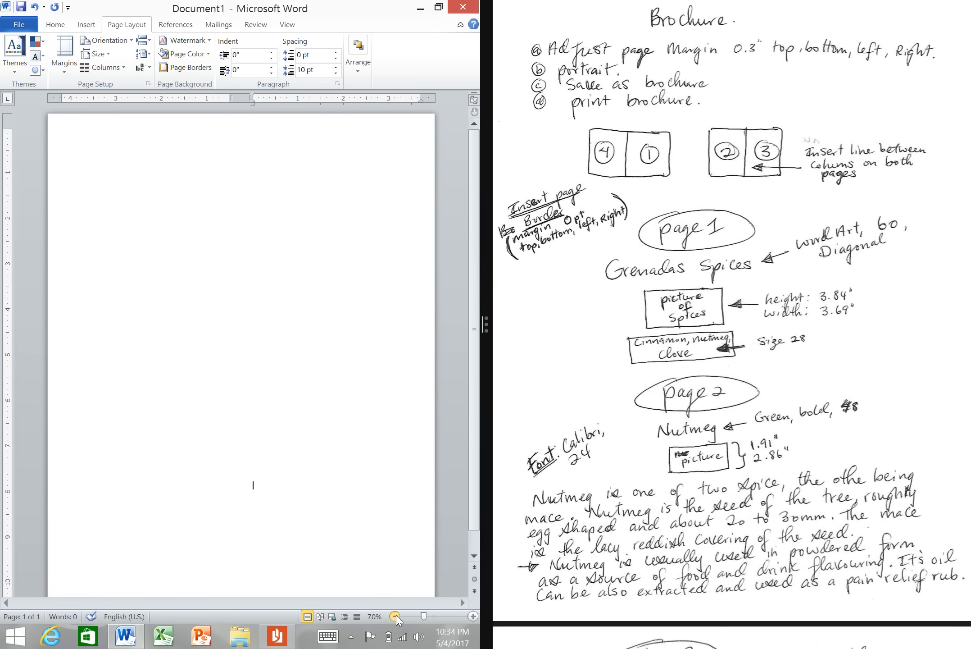
pyautogui.click(395, 616)
pyautogui.click(395, 617)
pyautogui.click(395, 616)
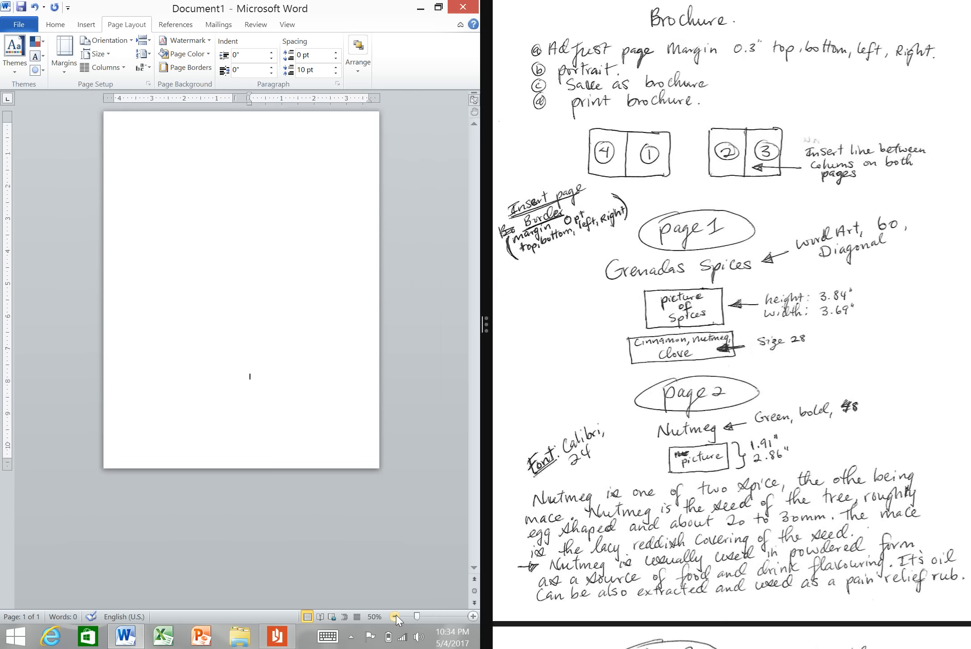
pyautogui.click(395, 617)
pyautogui.click(395, 617)
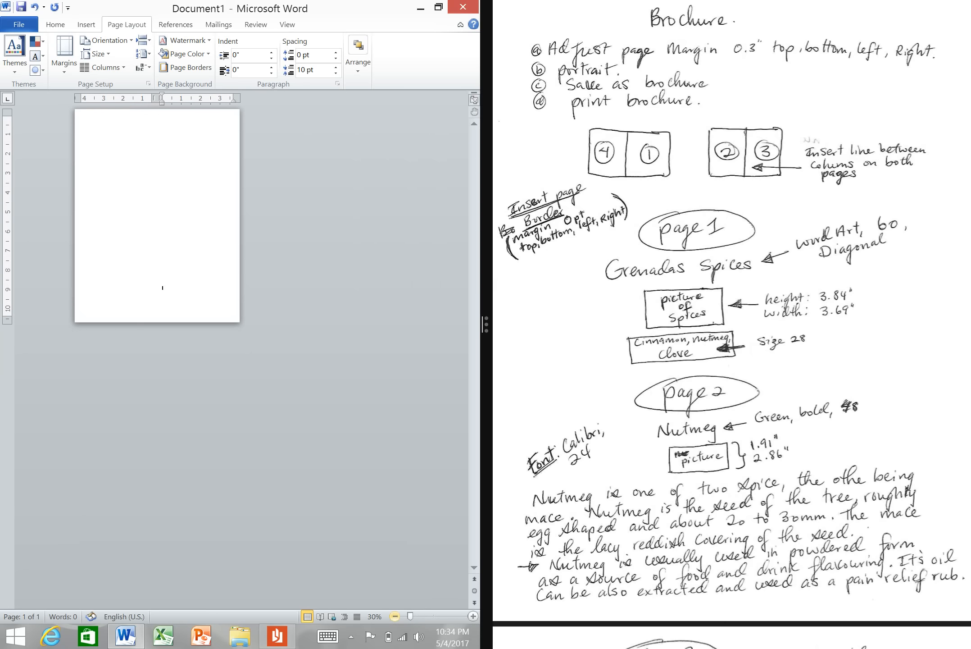
# - Add a second page to the document with a page break
pyautogui.hotkey('ctrl', 'Return')
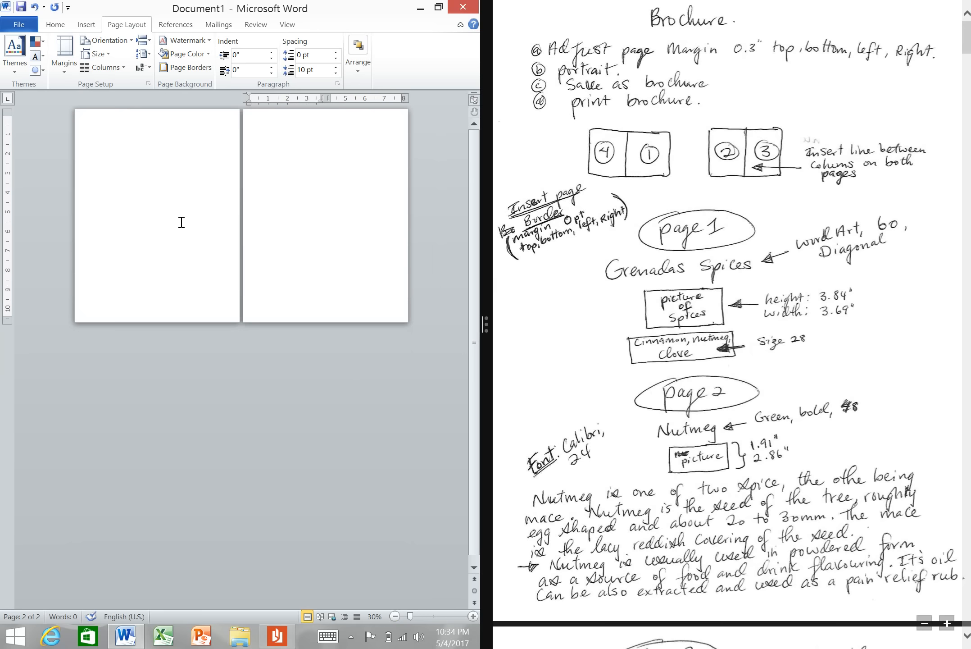
pyautogui.click(148, 195)
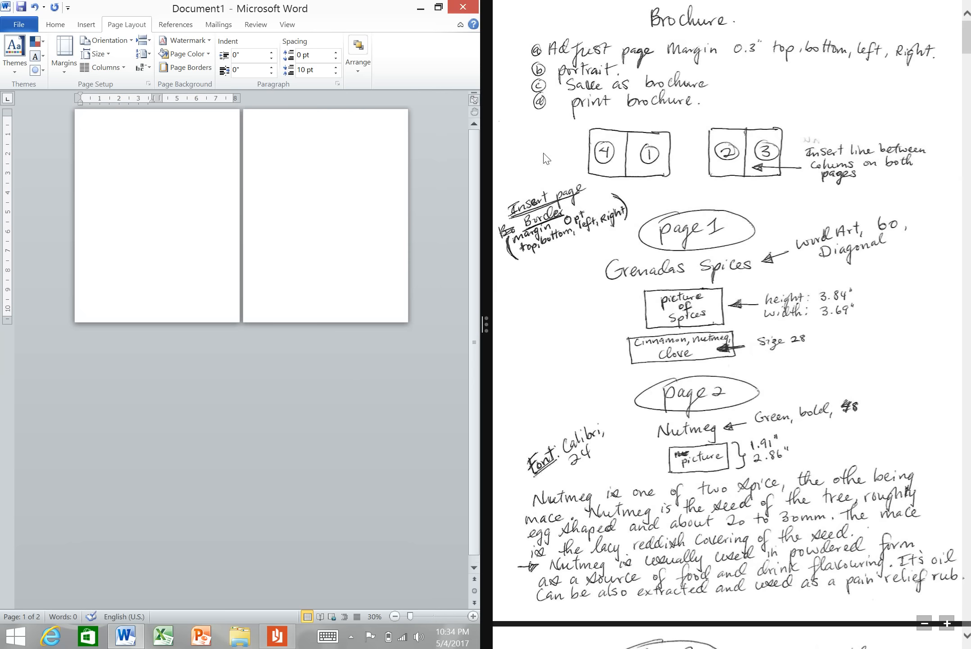
pyautogui.click(275, 156)
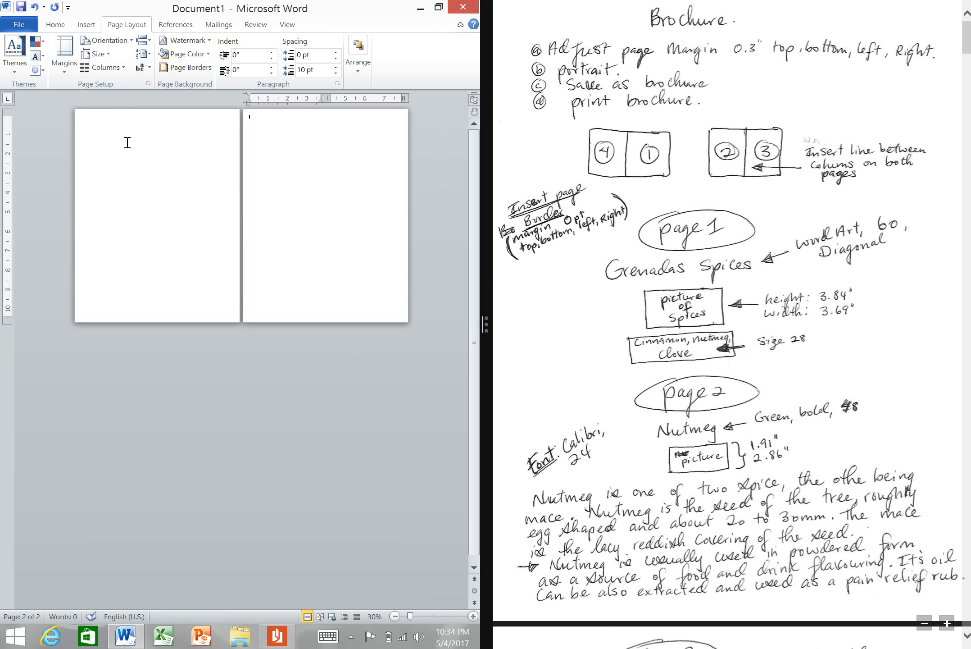
pyautogui.click(105, 141)
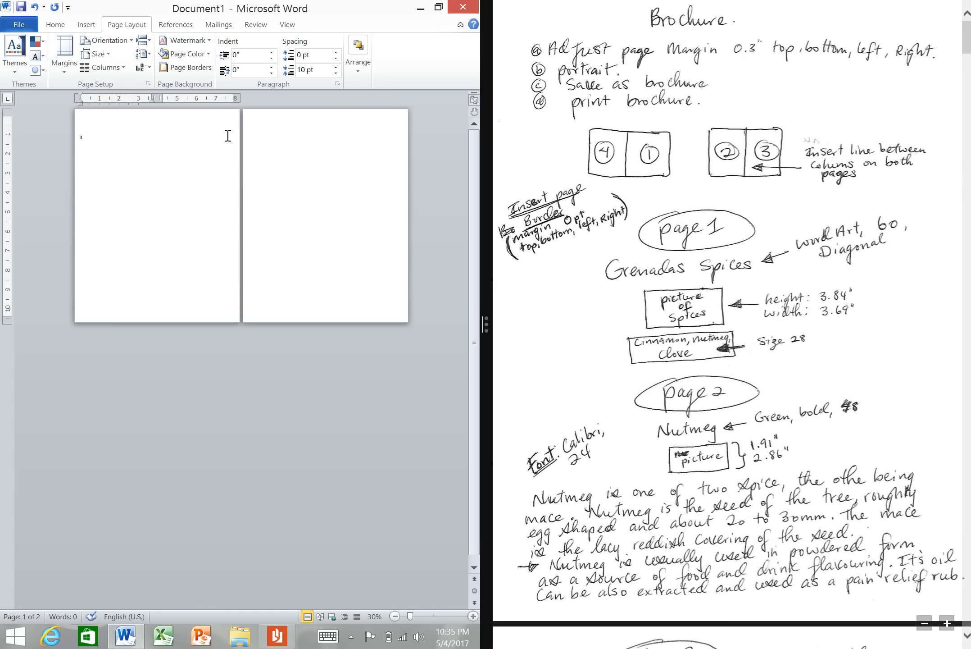
# - Place the insertion point near the top of the first page's second column and set the zoom to 70%
pyautogui.doubleClick(181, 135)
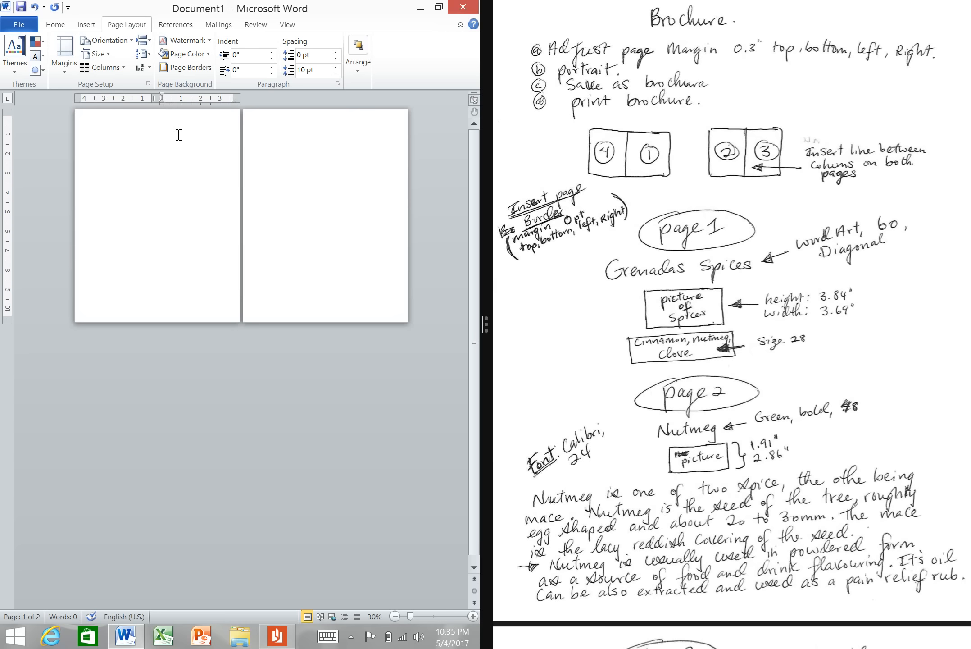
pyautogui.click(473, 616)
pyautogui.click(473, 615)
pyautogui.click(473, 615)
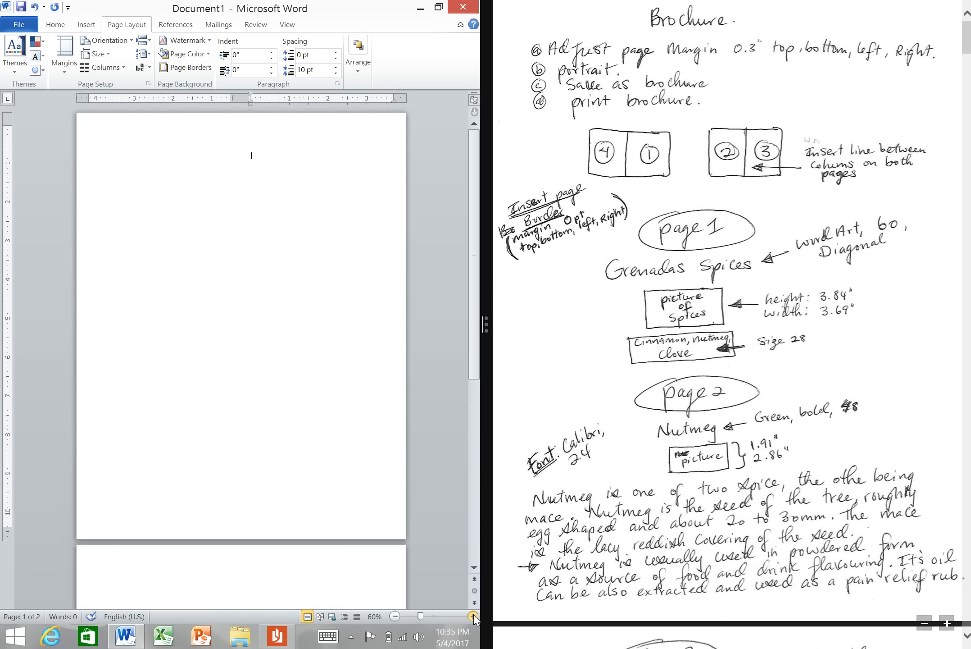
pyautogui.click(473, 616)
pyautogui.click(473, 616)
pyautogui.click(473, 616)
pyautogui.click(473, 616)
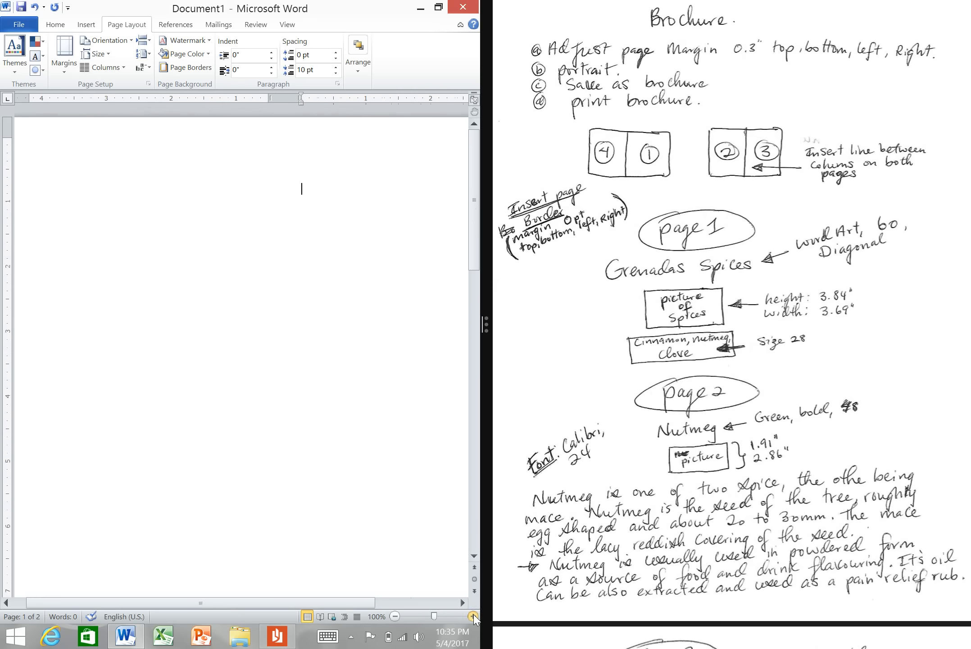
pyautogui.click(473, 616)
pyautogui.click(395, 616)
pyautogui.click(394, 617)
pyautogui.click(395, 617)
pyautogui.click(395, 617)
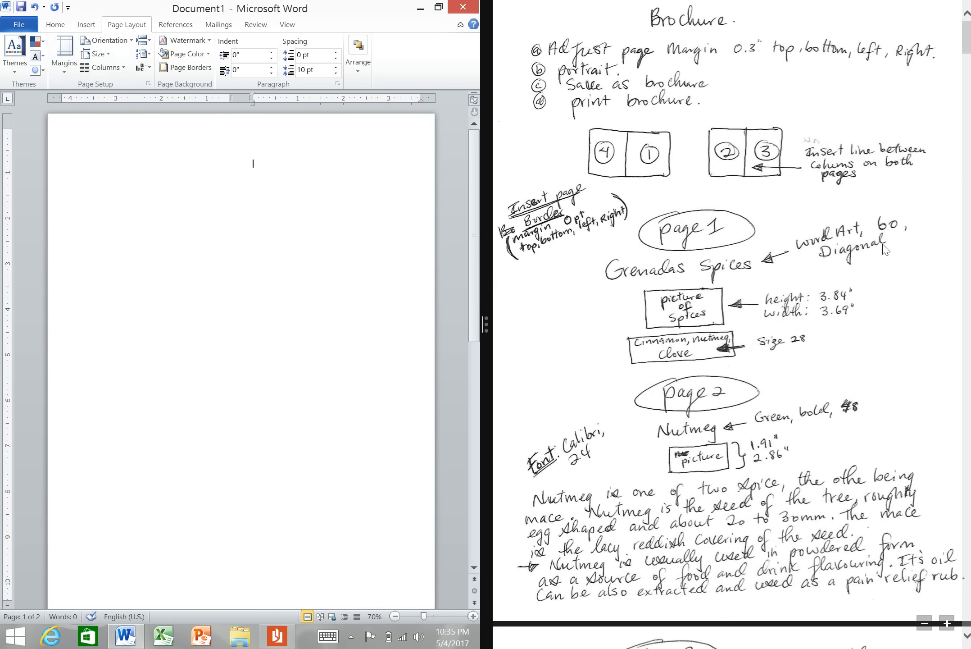
# - Insert a red WordArt title reading "Grenadas Spices" at the top of the first page's second column
pyautogui.click(88, 28)
pyautogui.click(353, 58)
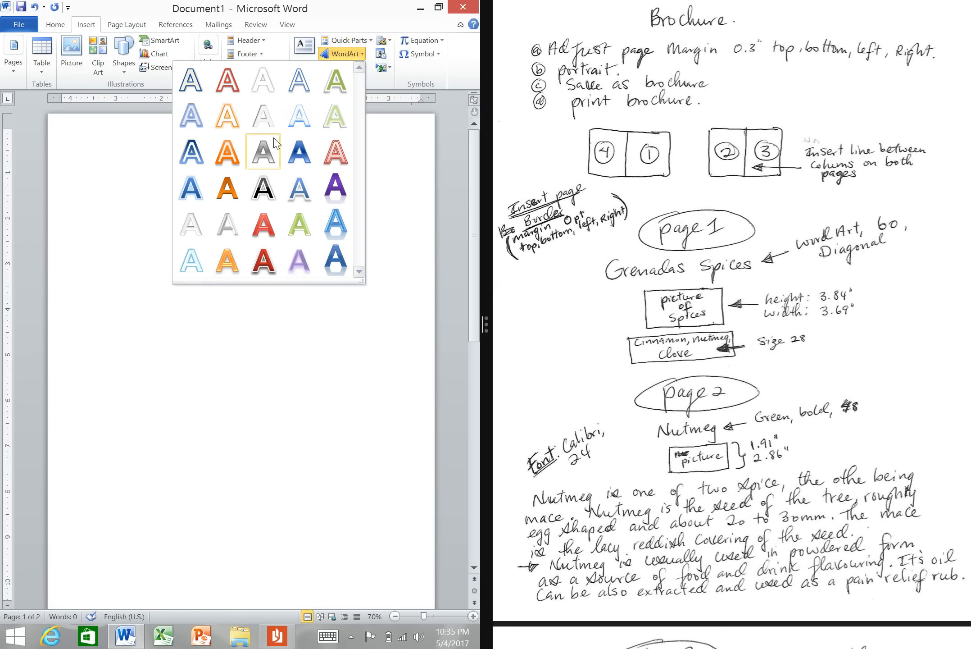
pyautogui.click(270, 224)
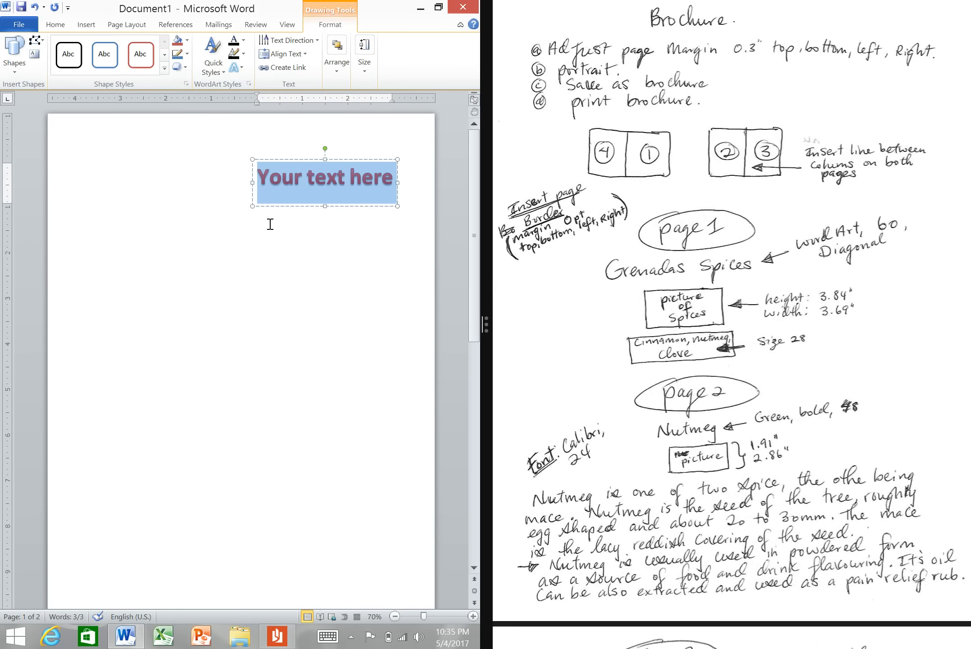
pyautogui.write('G')
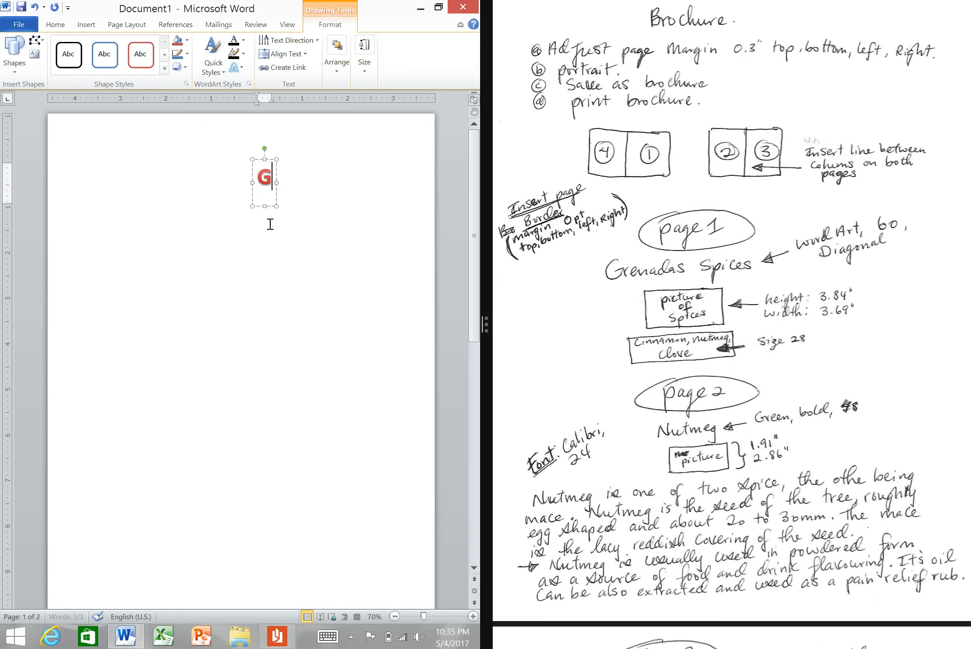
pyautogui.write('rena')
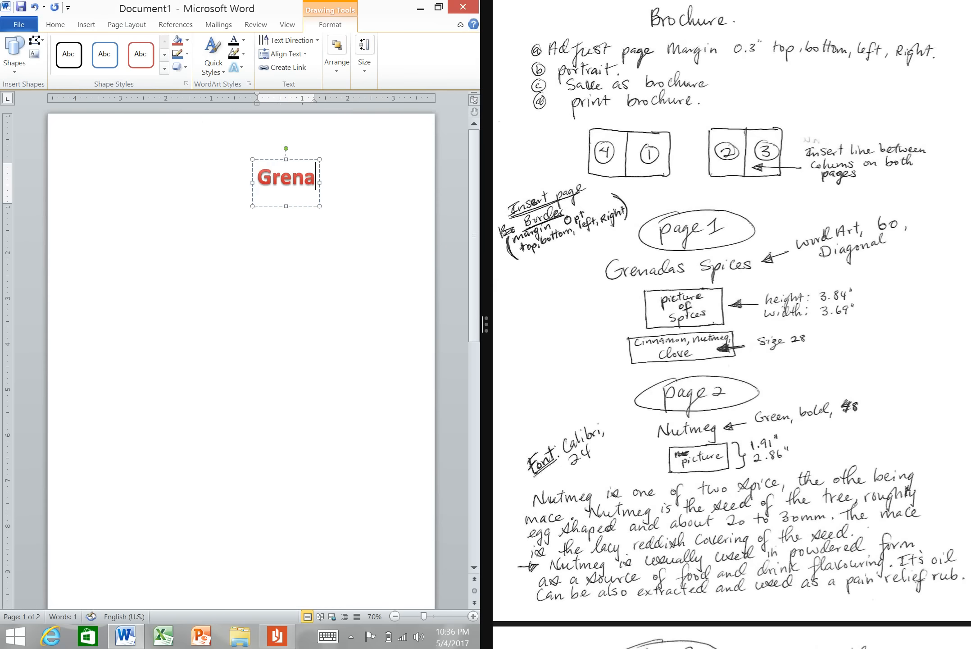
pyautogui.write('das S')
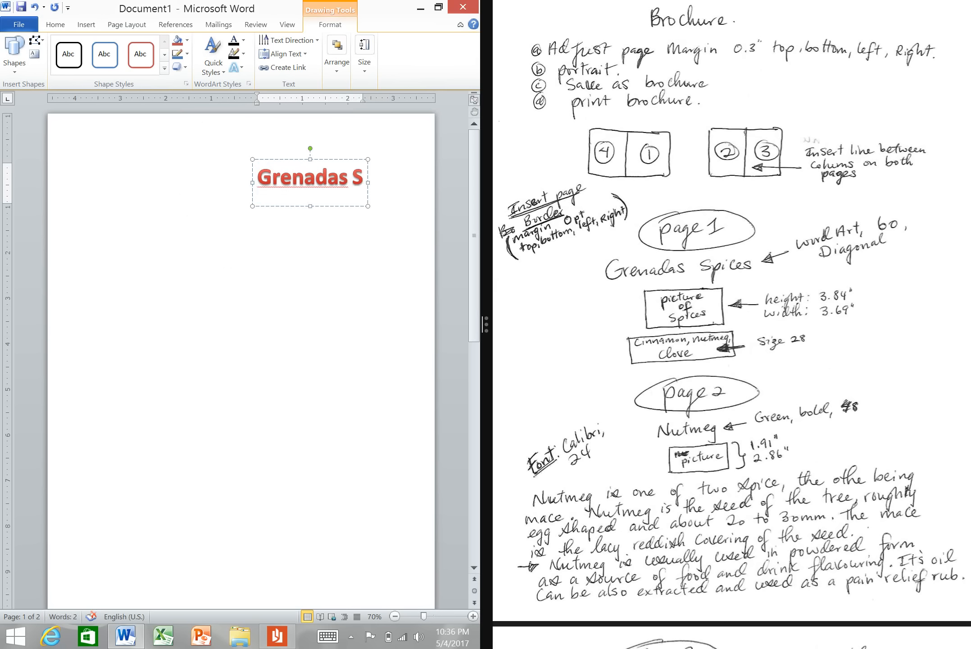
pyautogui.write('pices')
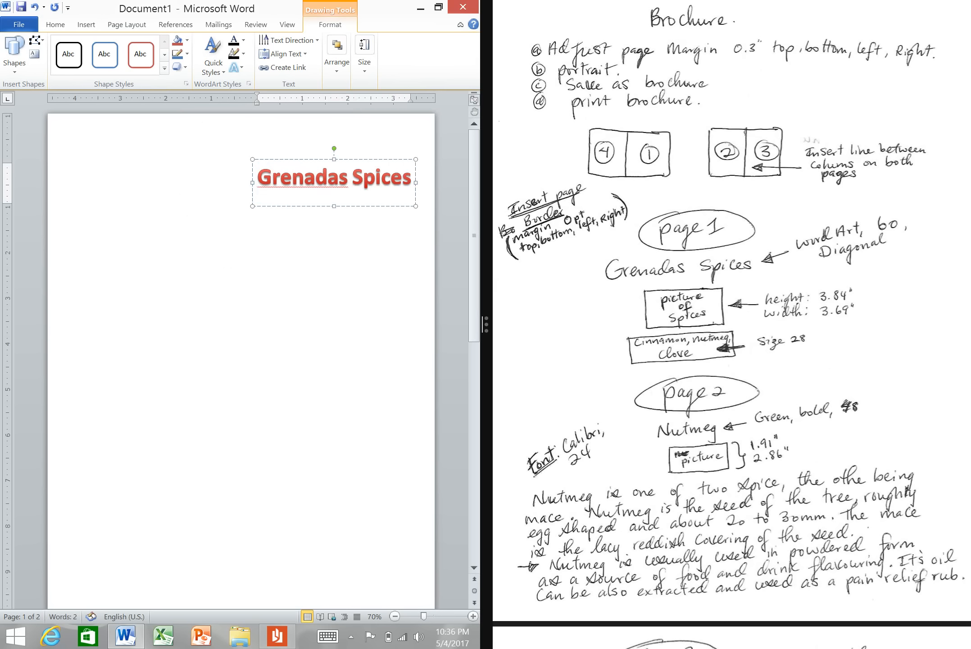
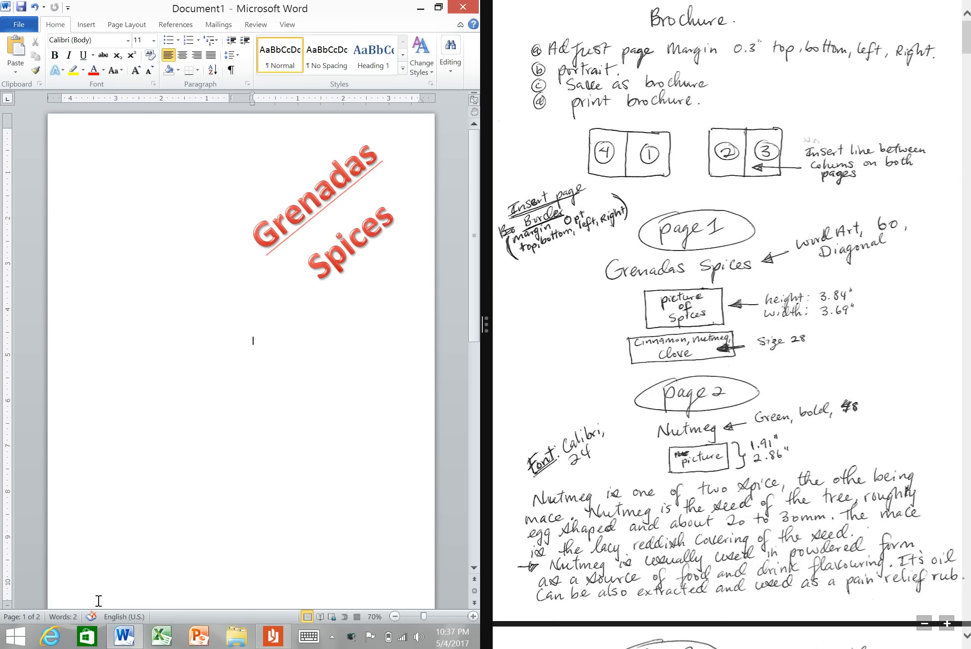
# - Switch to Internet Explorer and open google.com
pyautogui.click(56, 642)
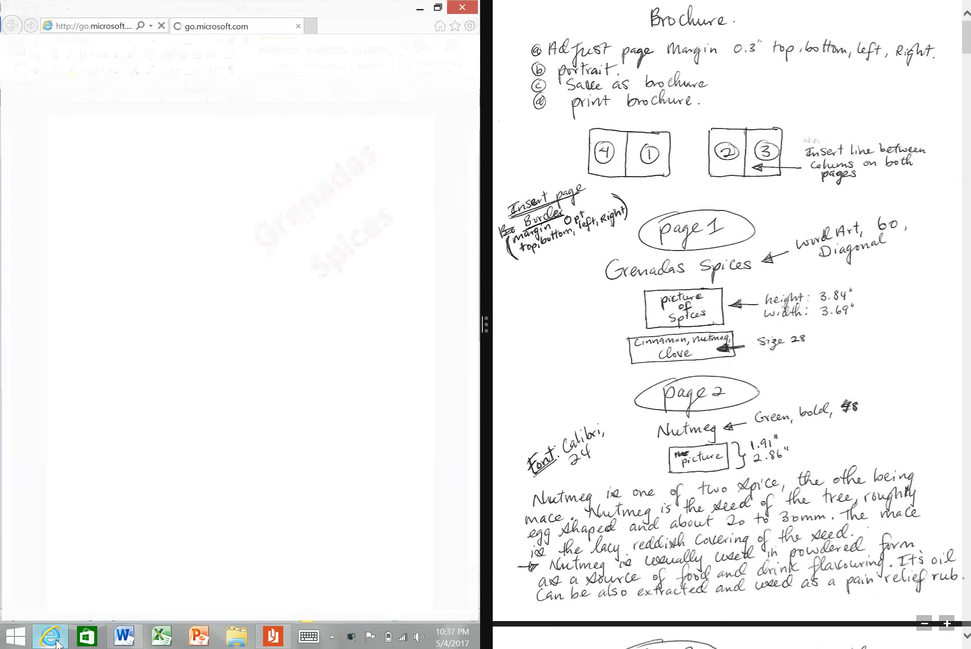
pyautogui.click(98, 26)
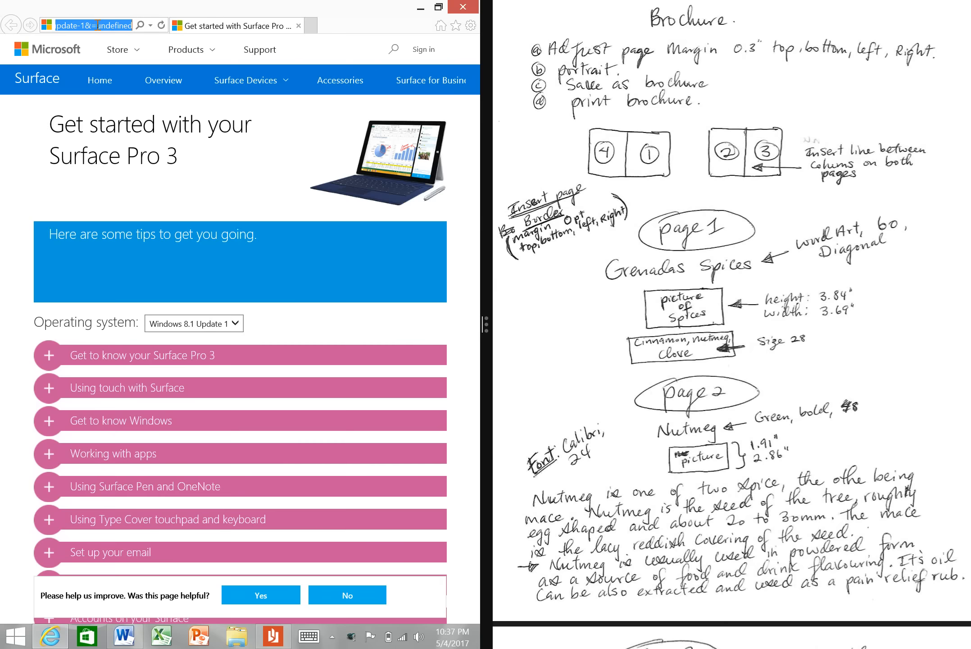
pyautogui.write('googl')
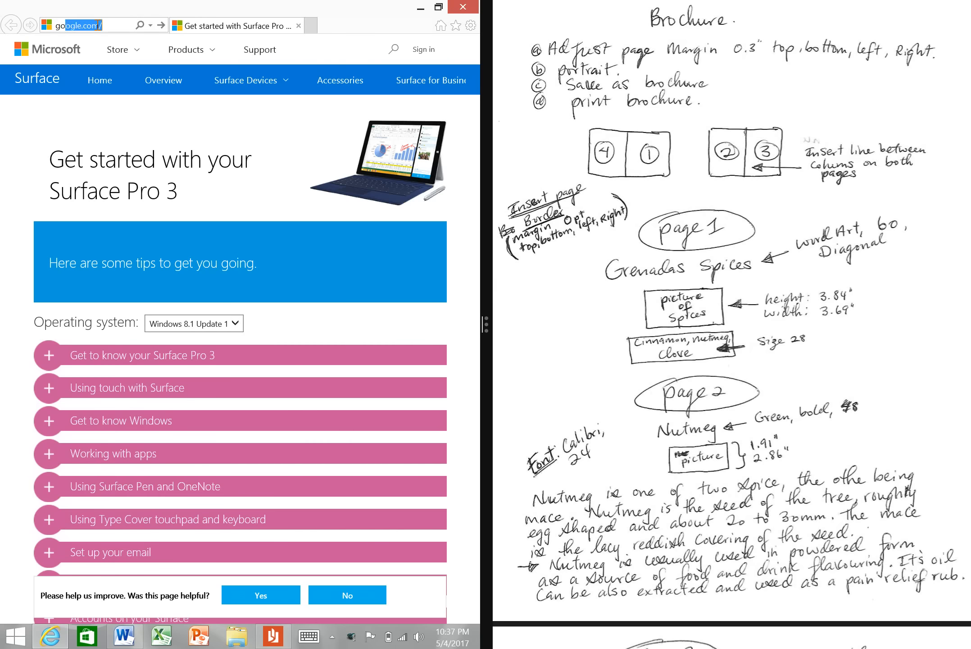
pyautogui.write('e.com')
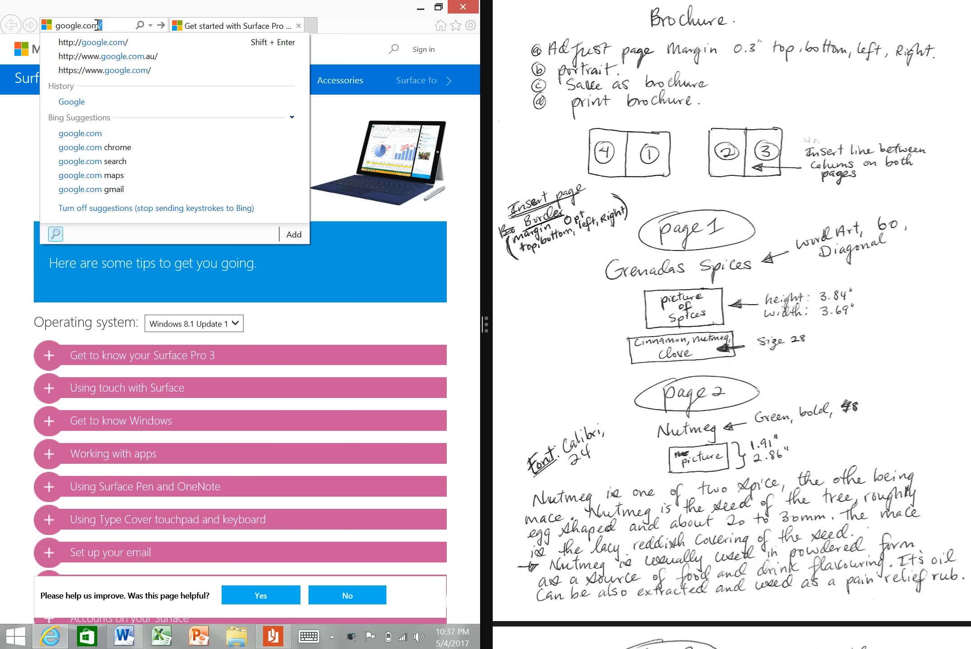
pyautogui.press('Return')
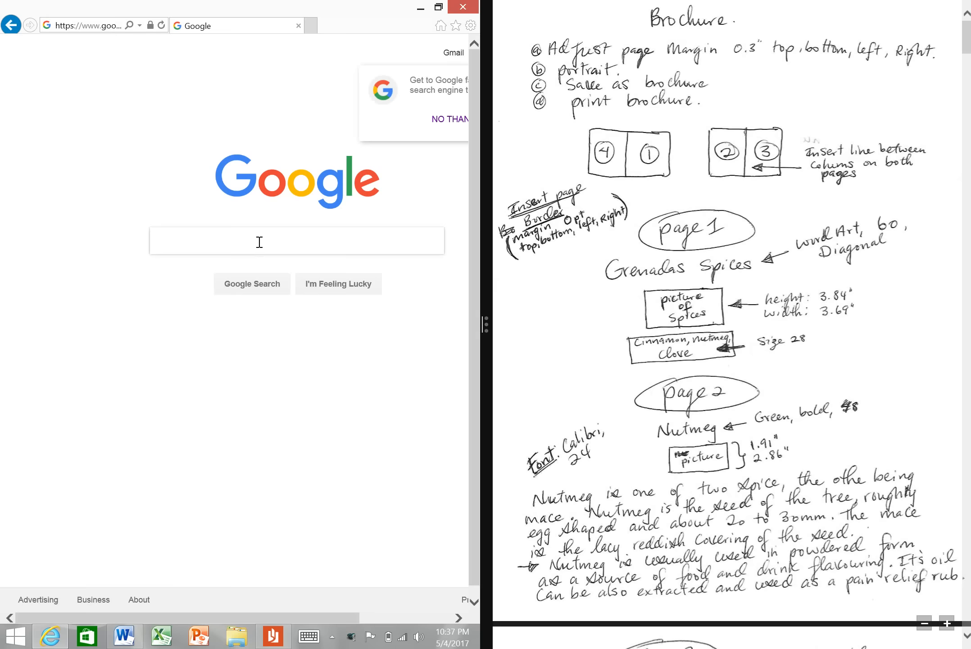
# - Search Google for "spices" and show the image results
pyautogui.write('spi')
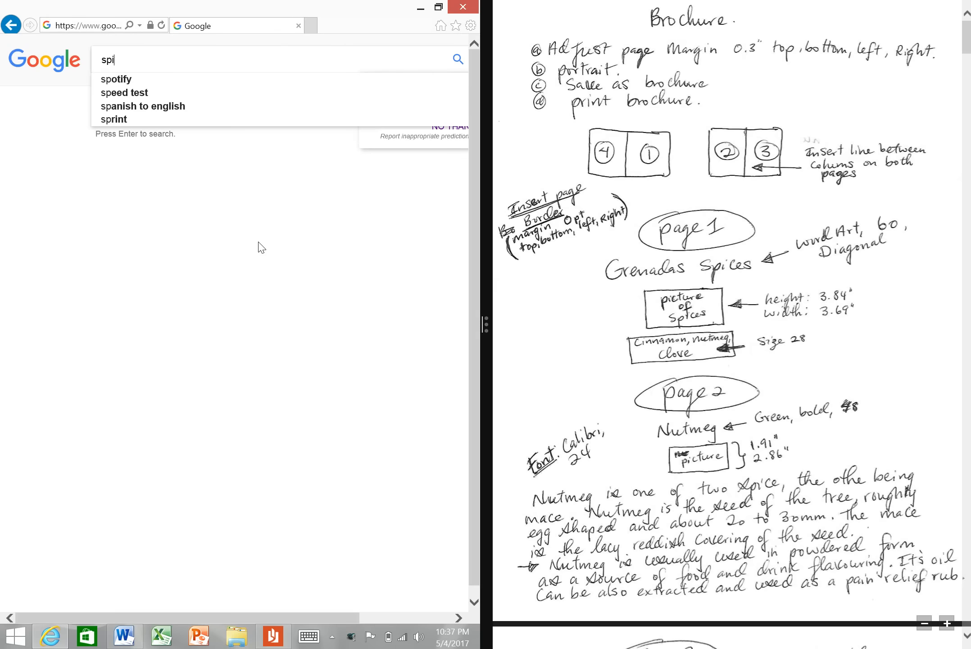
pyautogui.write('ces')
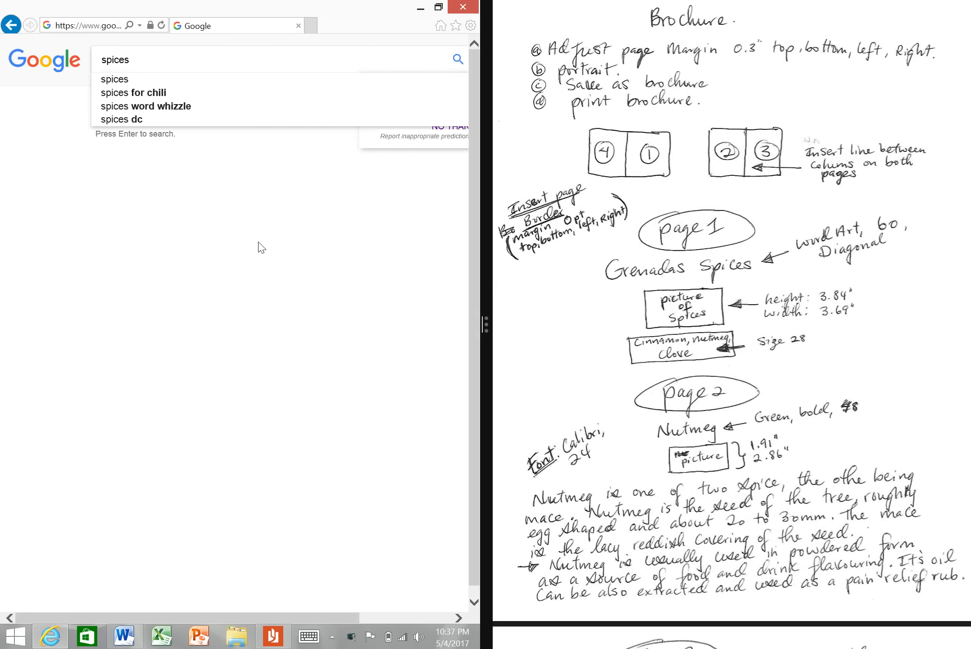
pyautogui.press('Return')
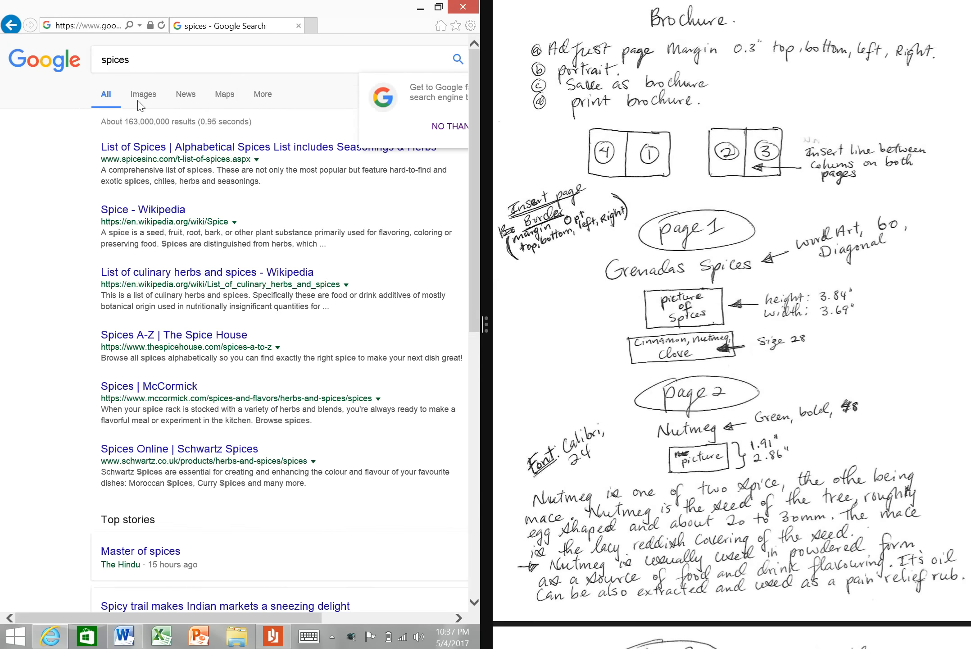
pyautogui.click(144, 98)
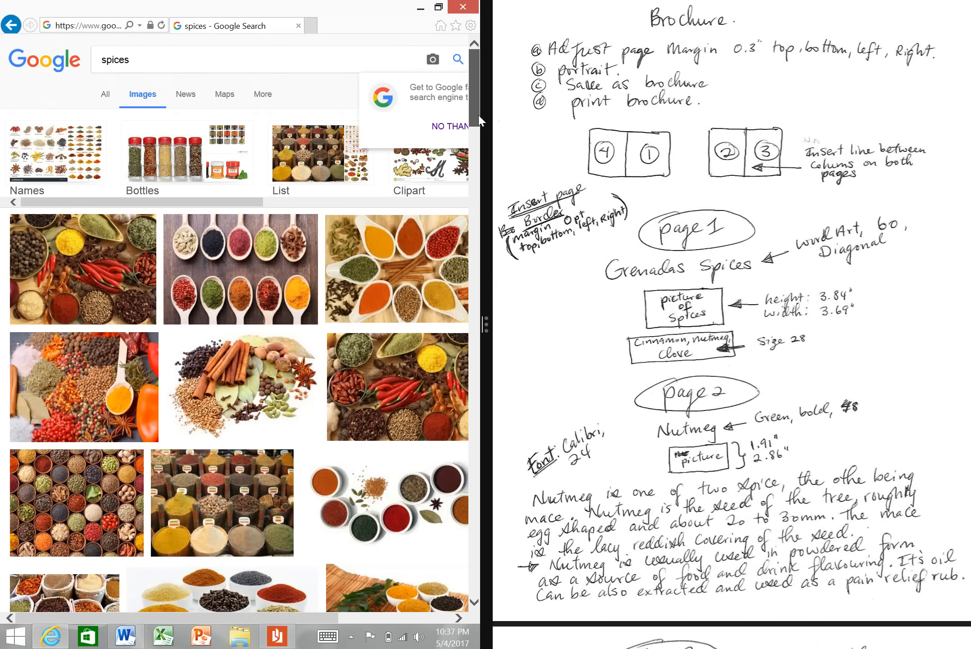
# - Find the picture of assorted spices with a brass pepper mill in the image results and copy it
pyautogui.moveTo(474, 101); pyautogui.dragTo(496, 215)
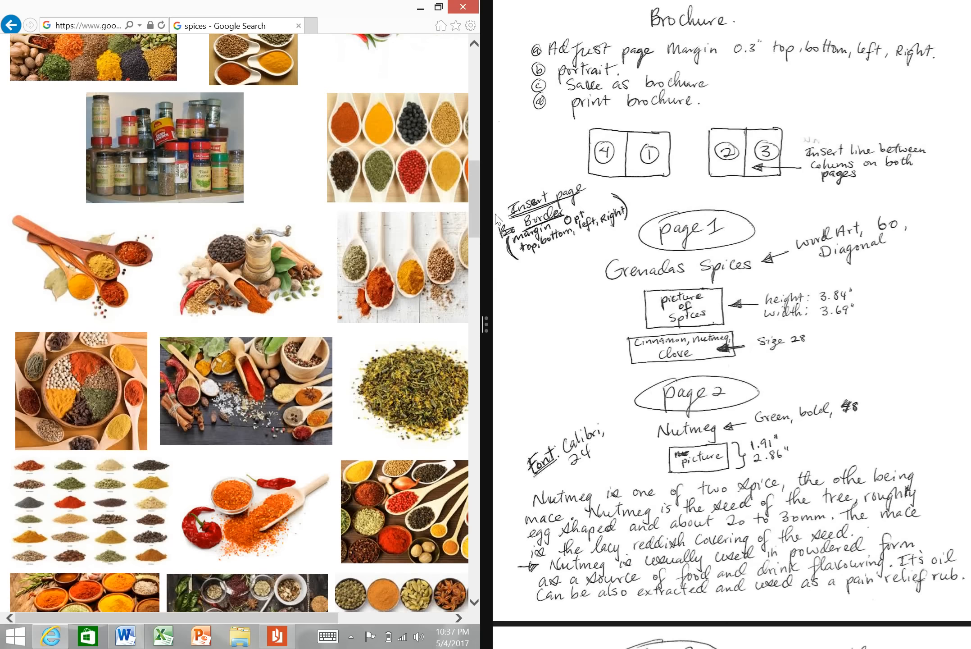
pyautogui.click(247, 279)
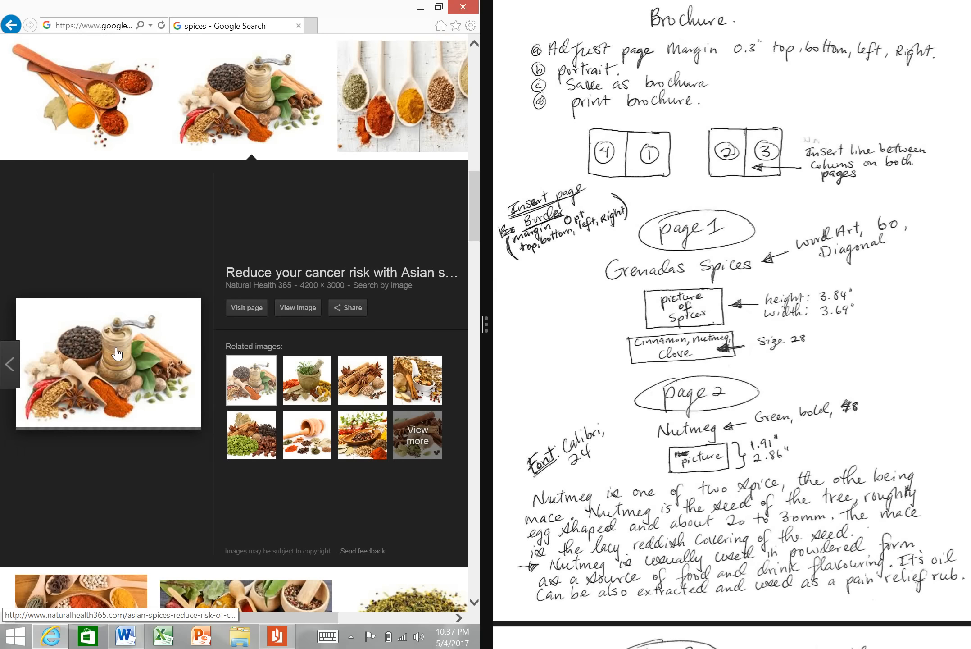
pyautogui.rightClick(116, 347)
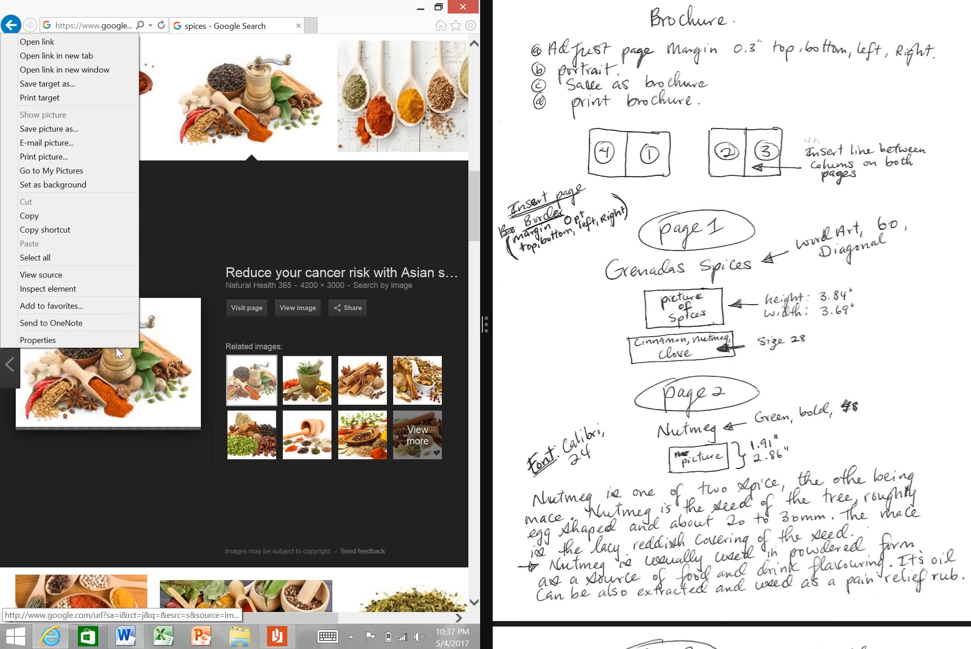
pyautogui.click(103, 217)
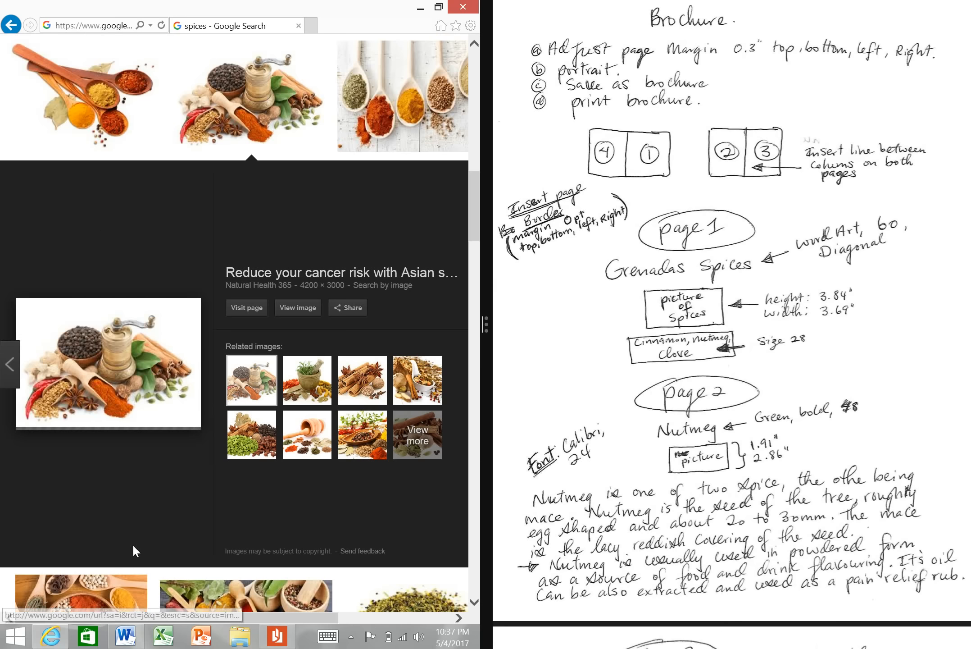
# - Switch back to Word and paste the copied picture below the WordArt title as a Device Independent Bitmap
pyautogui.click(126, 639)
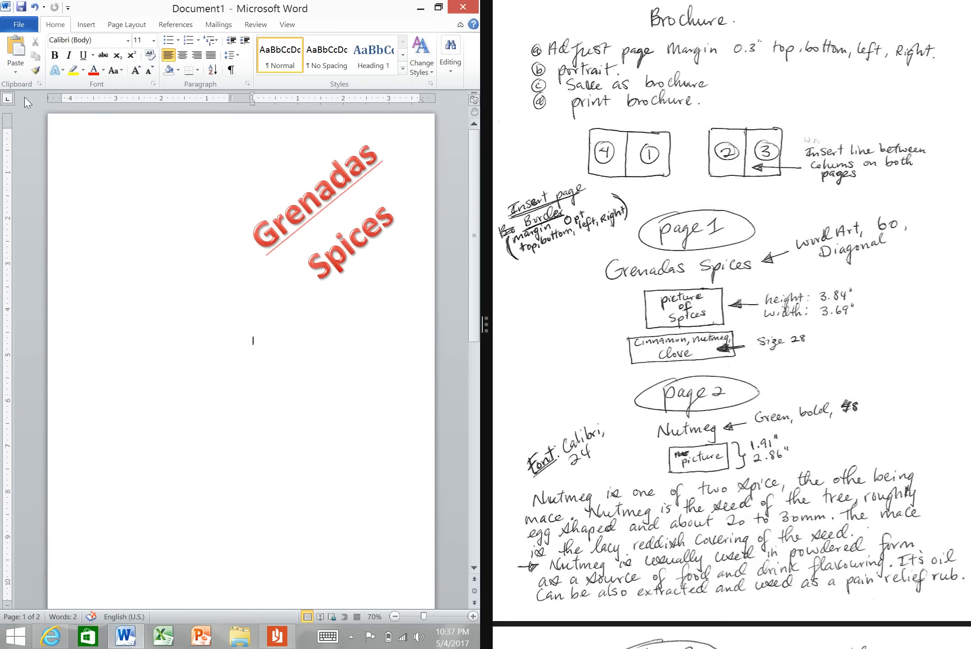
pyautogui.click(16, 73)
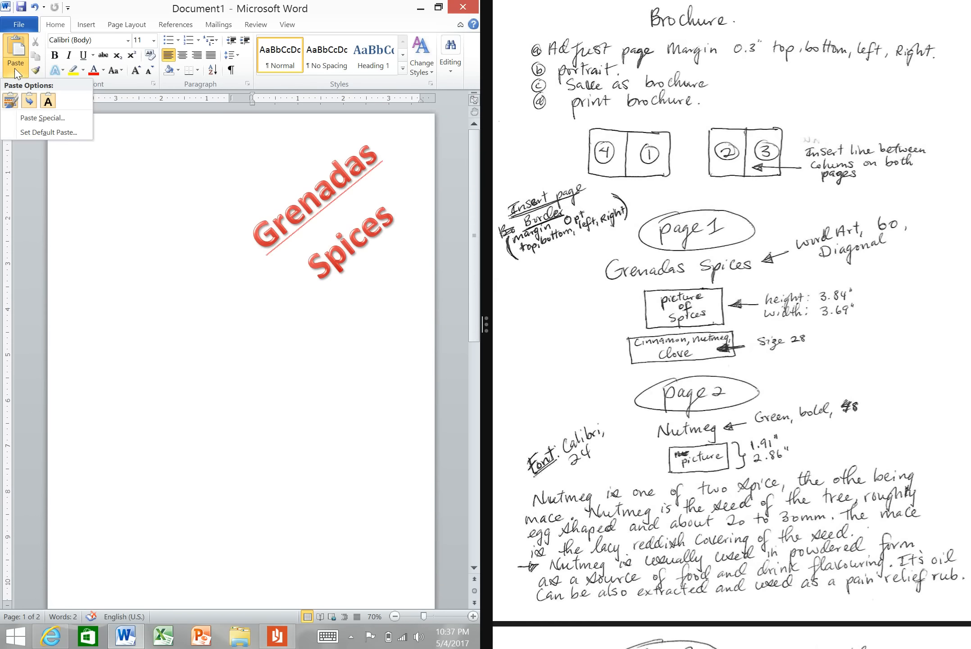
pyautogui.click(40, 119)
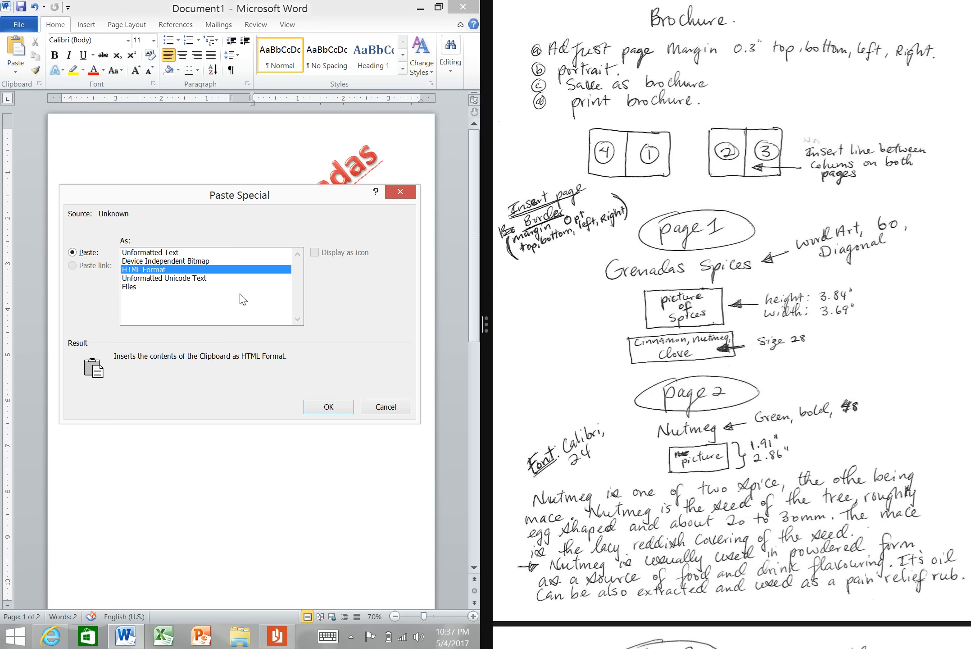
pyautogui.click(215, 262)
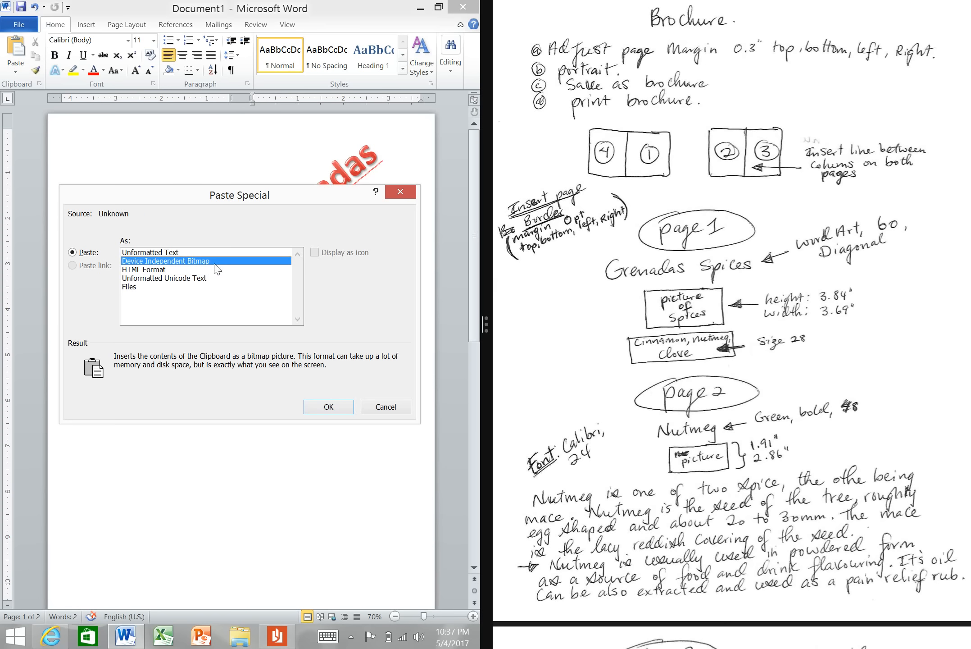
pyautogui.click(329, 407)
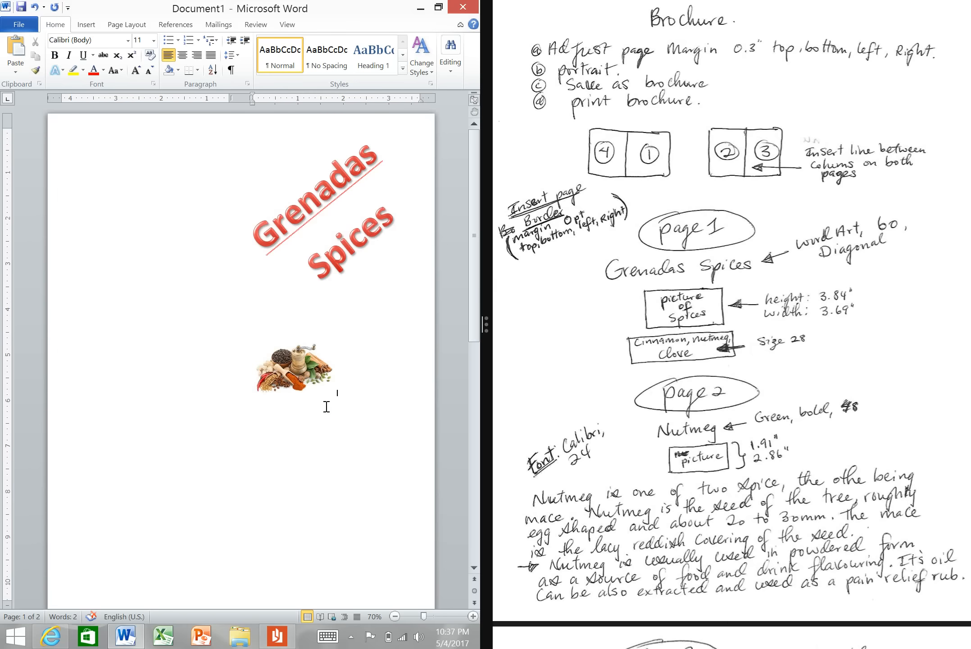
# - Set the spices picture's text wrapping to In Front of Text and move it closer beneath the WordArt title
pyautogui.click(301, 378)
pyautogui.rightClick(301, 379)
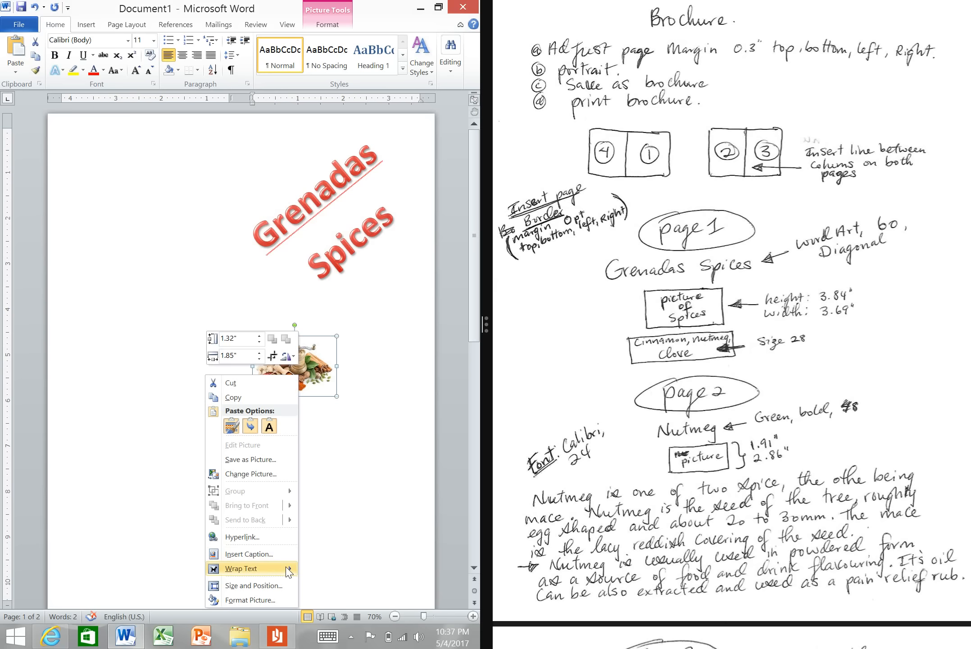
pyautogui.moveTo(289, 571)
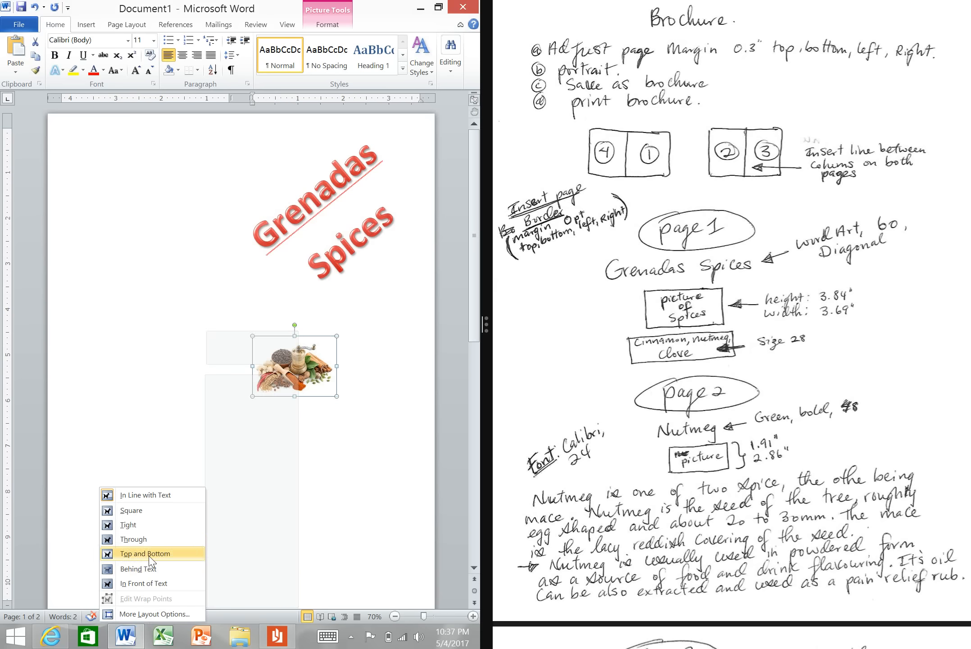
pyautogui.click(149, 583)
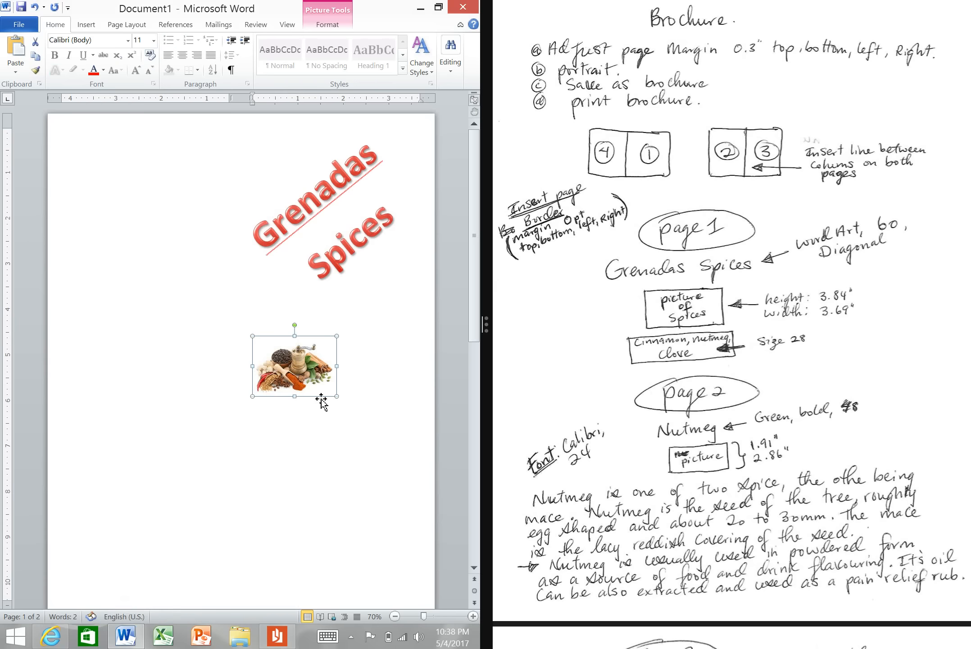
pyautogui.moveTo(311, 366); pyautogui.dragTo(336, 332)
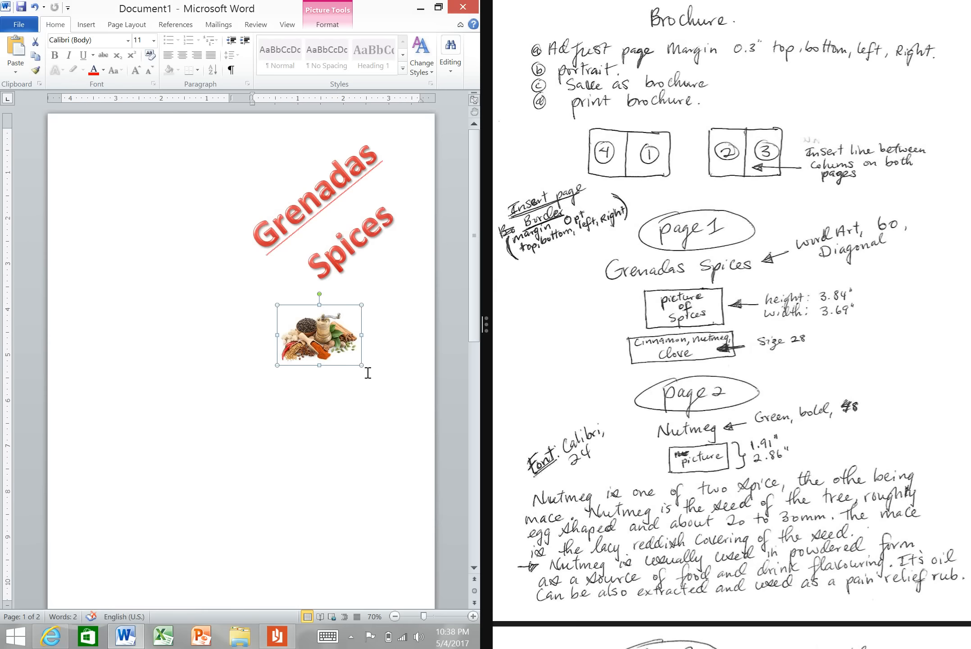
pyautogui.click(392, 400)
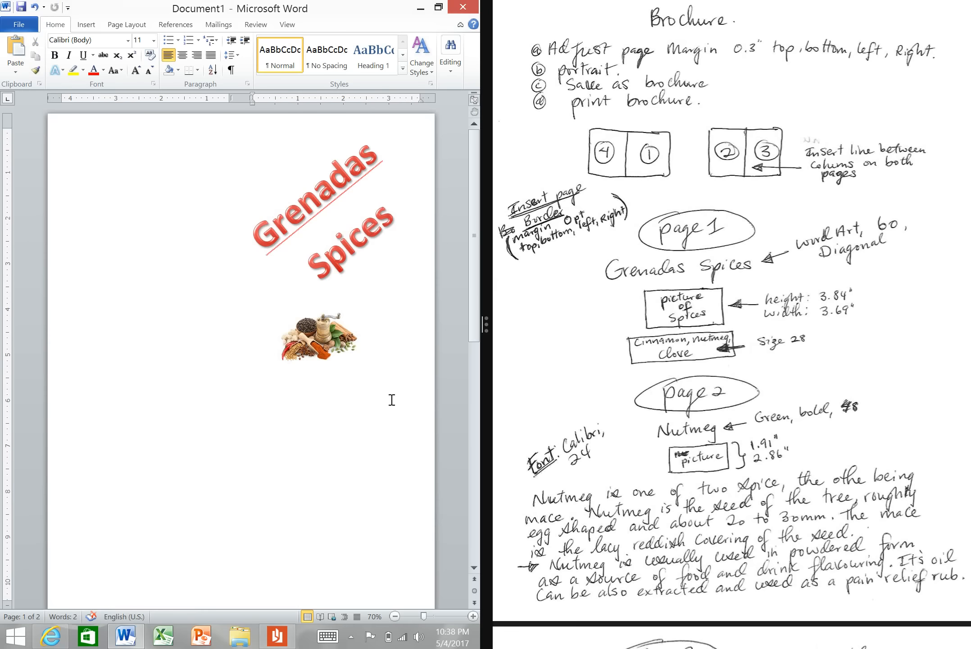
# - Enter an absolute height of 3.84" for the spices picture in its layout size settings
pyautogui.click(335, 338)
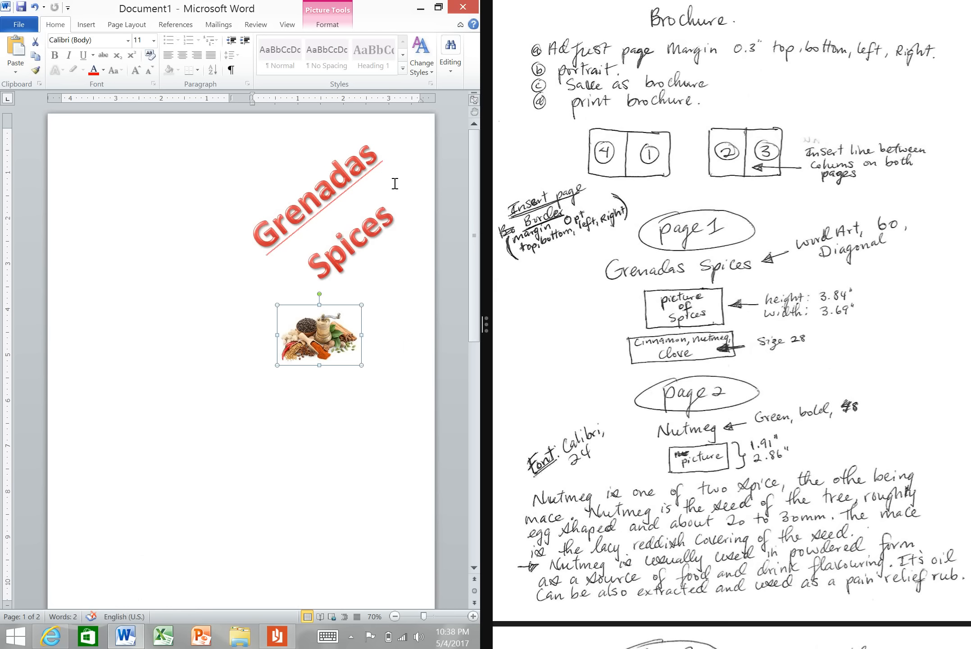
pyautogui.click(454, 82)
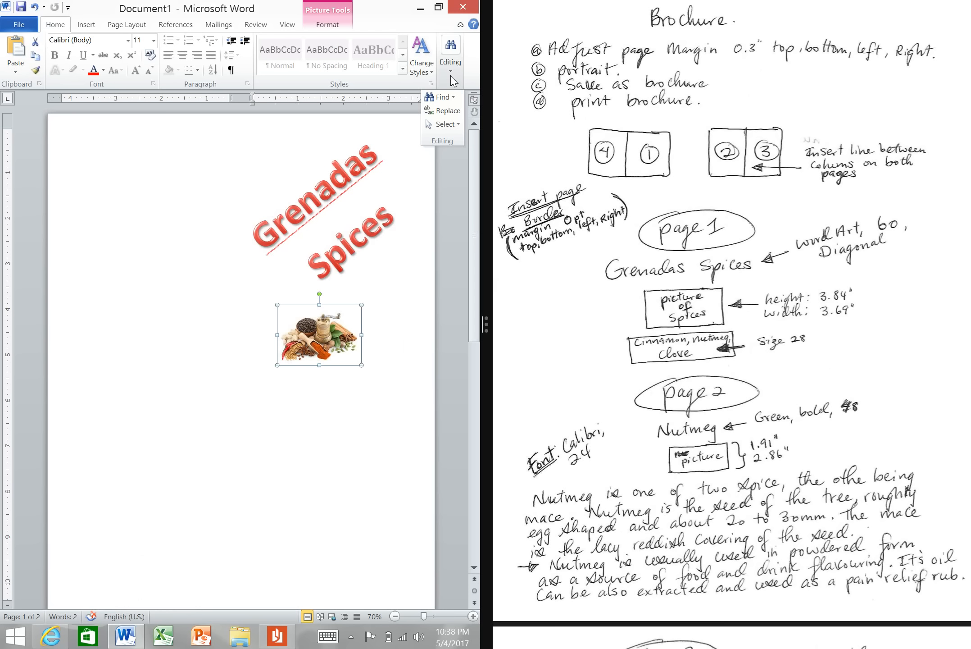
pyautogui.click(453, 81)
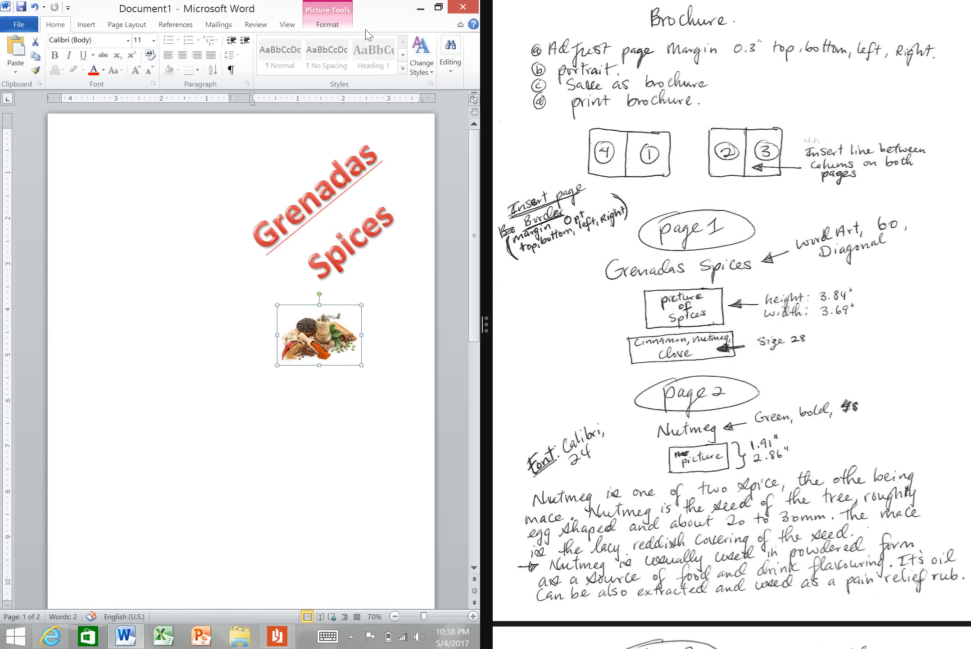
pyautogui.click(325, 26)
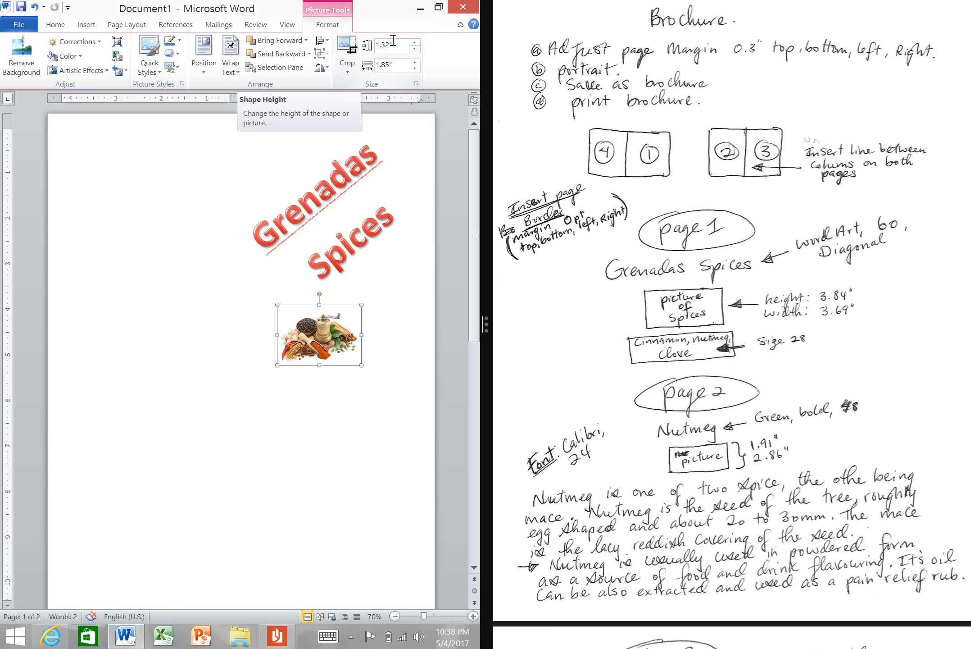
pyautogui.click(417, 83)
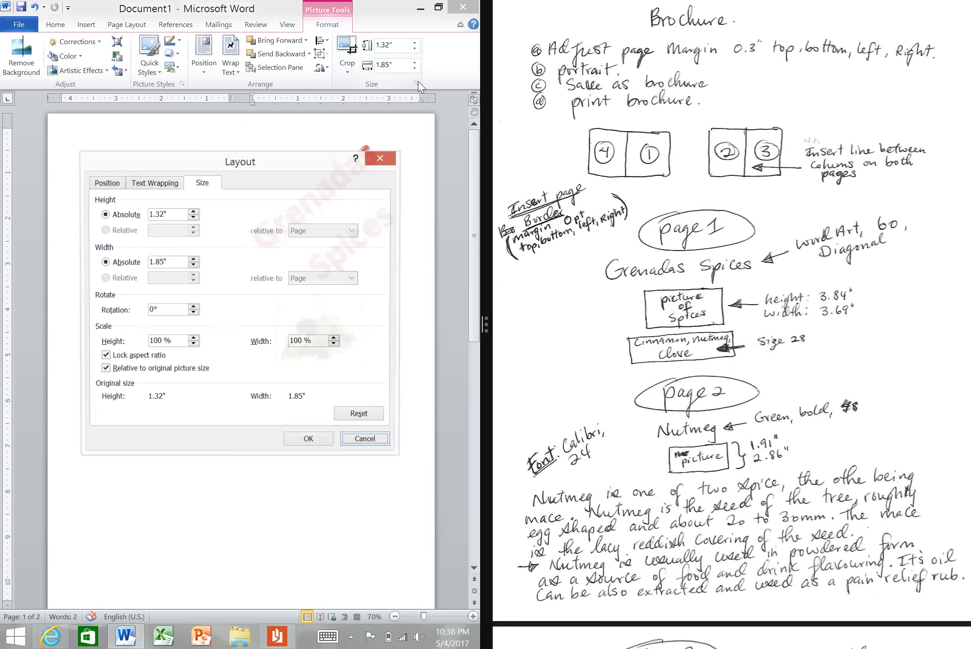
pyautogui.click(163, 213)
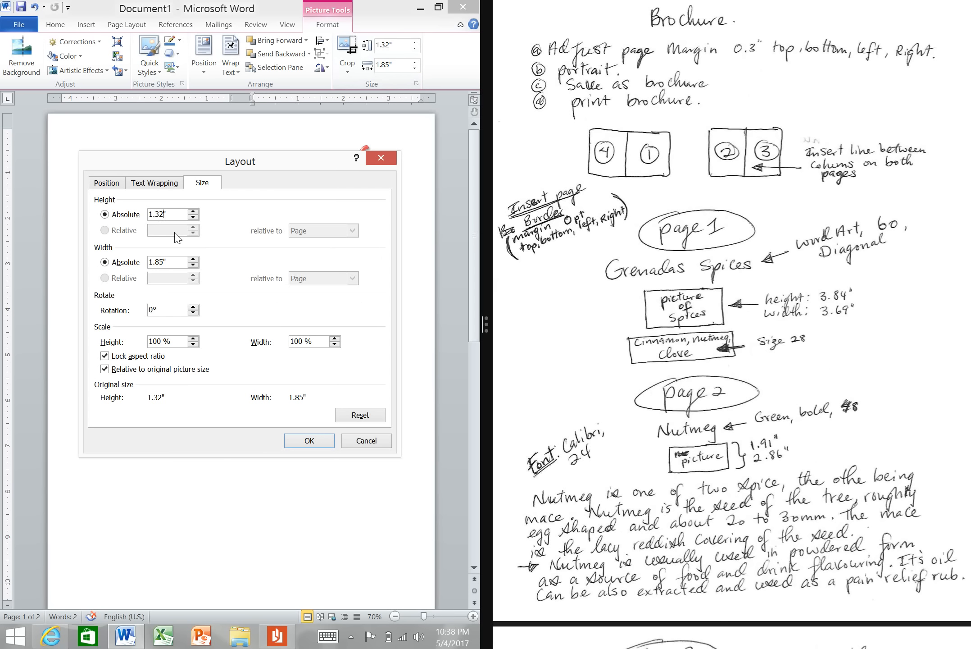
pyautogui.press('BackSpace')
pyautogui.press('BackSpace')
pyautogui.press('BackSpace')
pyautogui.press('BackSpace')
pyautogui.write('3.84')
# - Set the spices picture's absolute width to 3.69" and shift the picture left so it fits within the page
pyautogui.click(161, 263)
pyautogui.press('BackSpace')
pyautogui.press('BackSpace')
pyautogui.press('BackSpace')
pyautogui.press('BackSpace')
pyautogui.write('3.69')
pyautogui.click(329, 440)
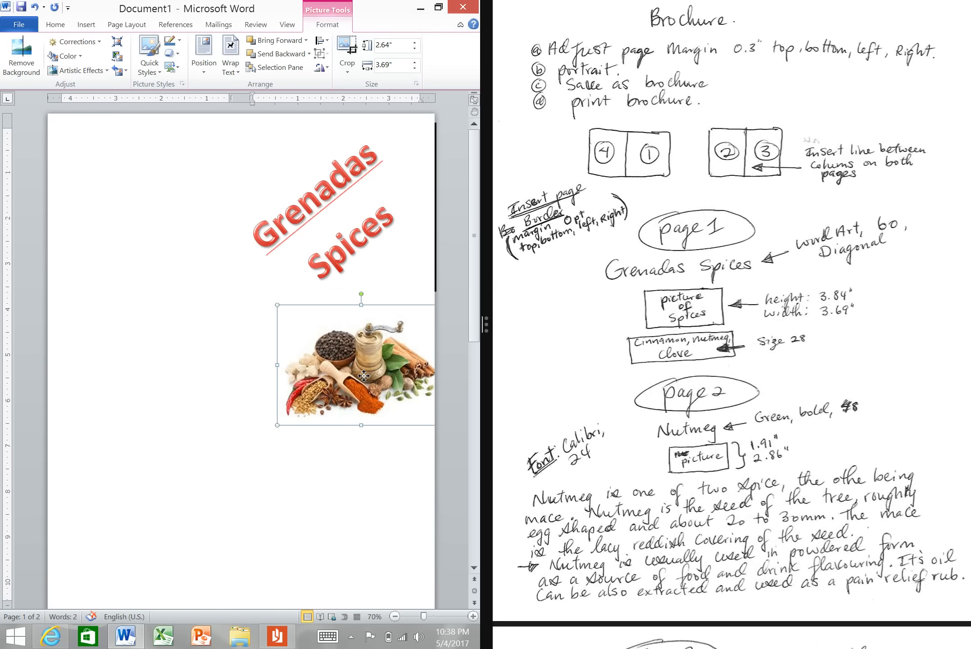
pyautogui.moveTo(364, 376); pyautogui.dragTo(340, 377)
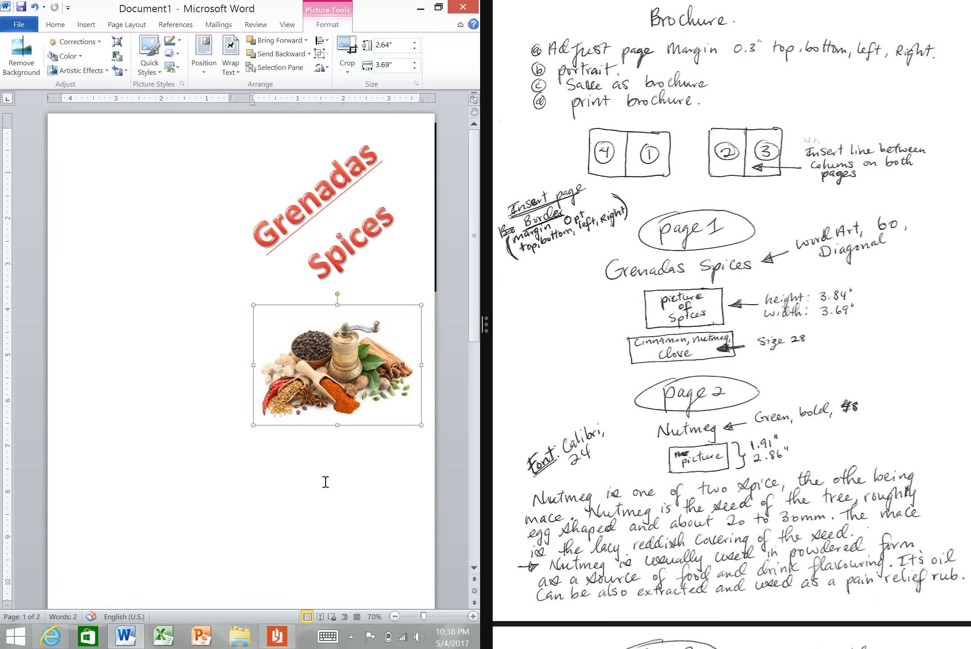
pyautogui.click(313, 458)
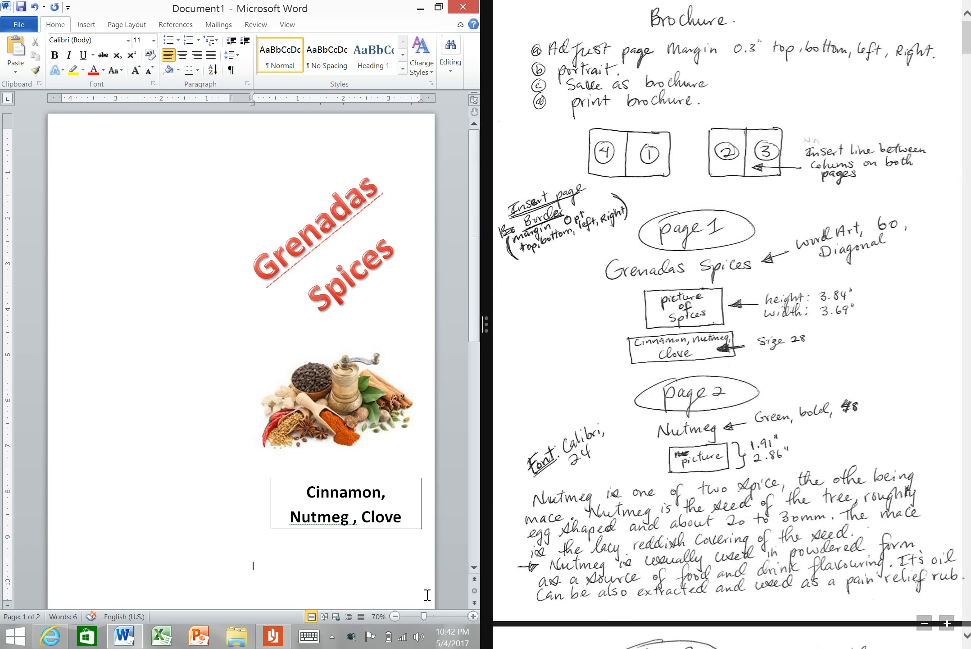
# - Enter the heading "Nutmeg" in the first column at the top of the second page
pyautogui.click(396, 616)
pyautogui.click(396, 616)
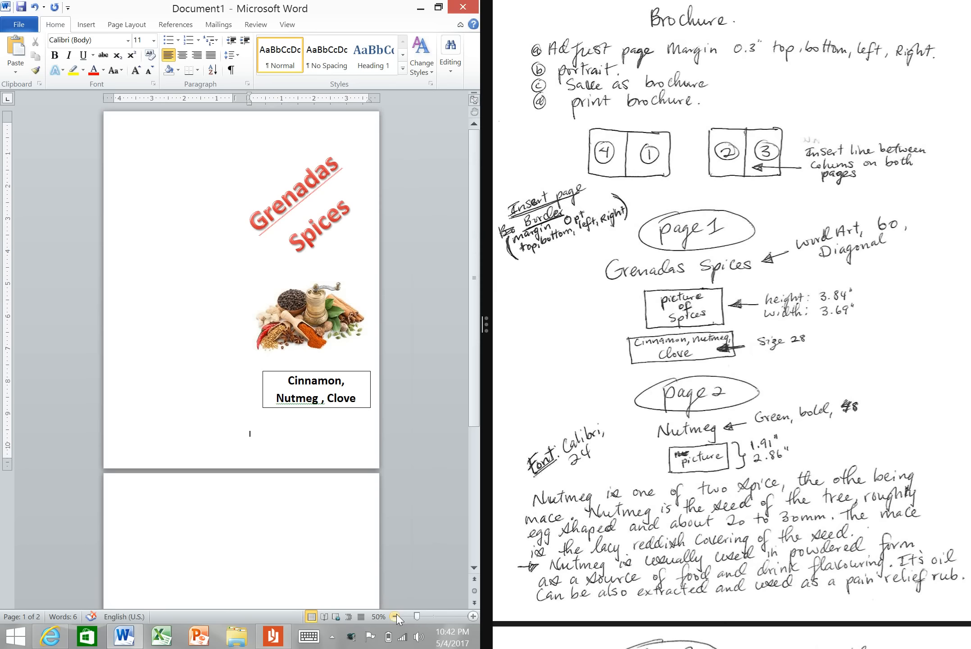
pyautogui.click(396, 615)
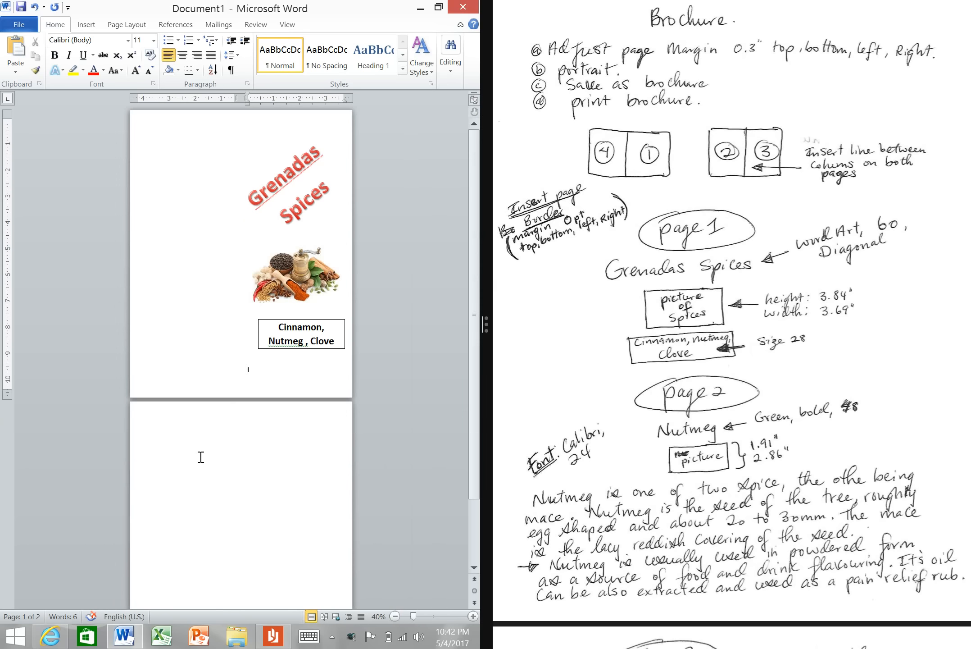
pyautogui.click(170, 448)
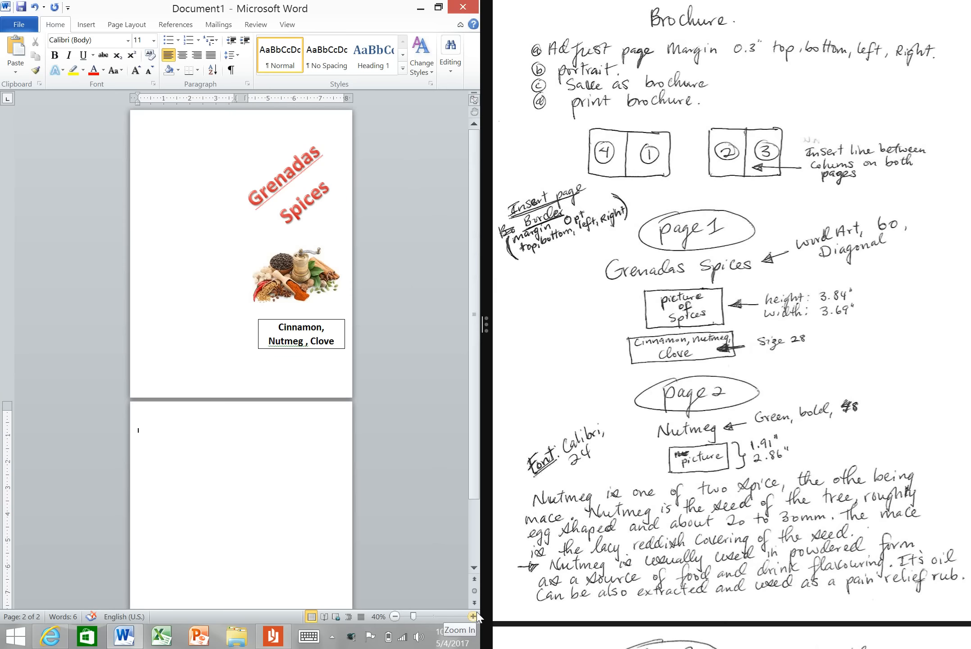
pyautogui.click(473, 615)
pyautogui.click(473, 616)
pyautogui.click(473, 616)
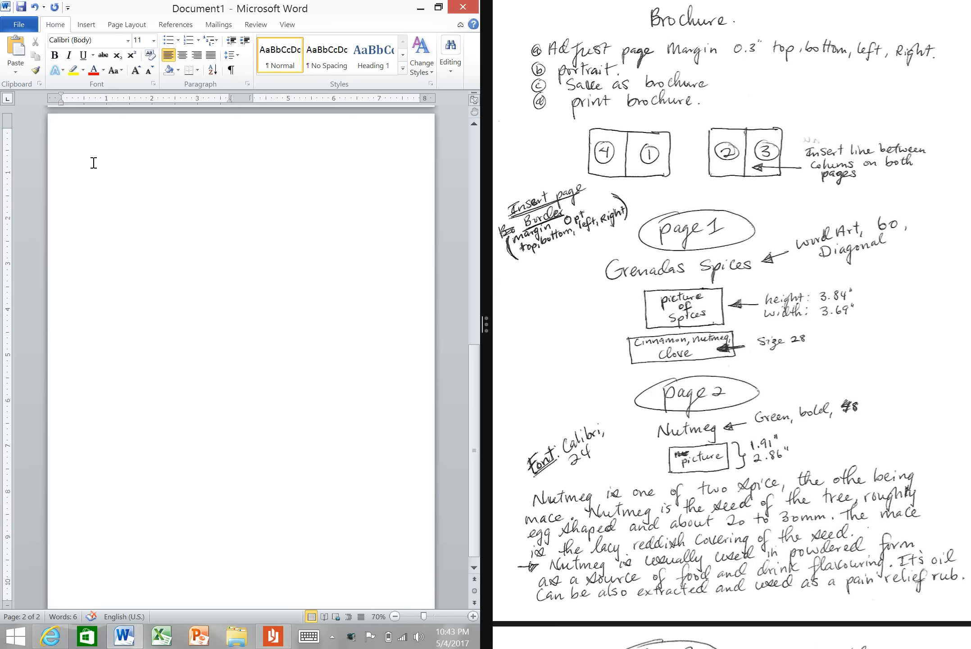
pyautogui.write('Nutmeg')
pyautogui.click(473, 616)
pyautogui.click(472, 616)
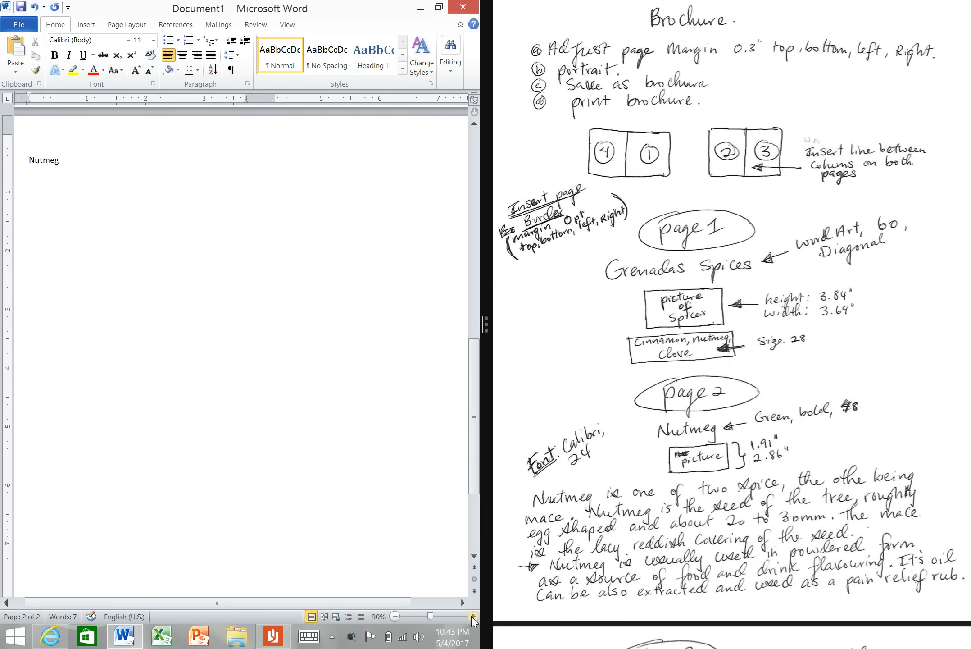
# - Format the "Nutmeg" heading with font size 48, bold and the standard green color
pyautogui.click(61, 162)
pyautogui.moveTo(71, 163); pyautogui.dragTo(26, 162)
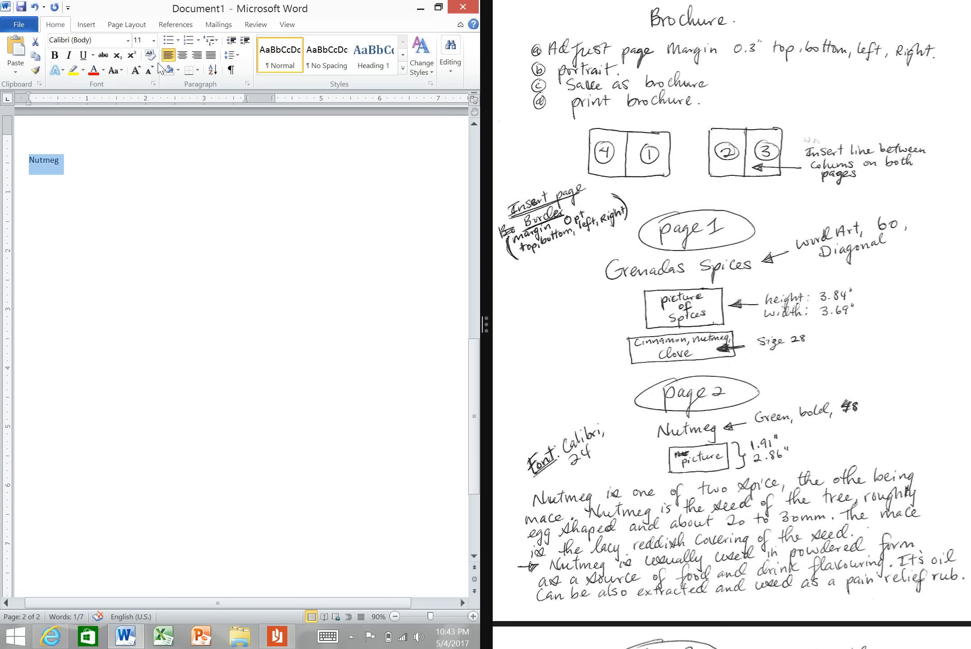
pyautogui.click(153, 41)
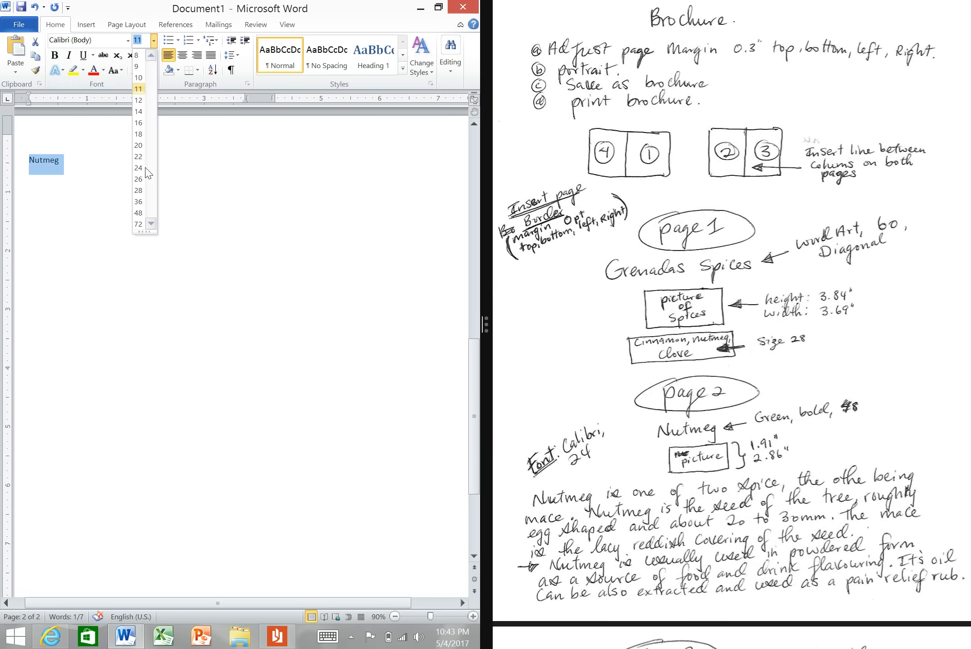
pyautogui.click(143, 215)
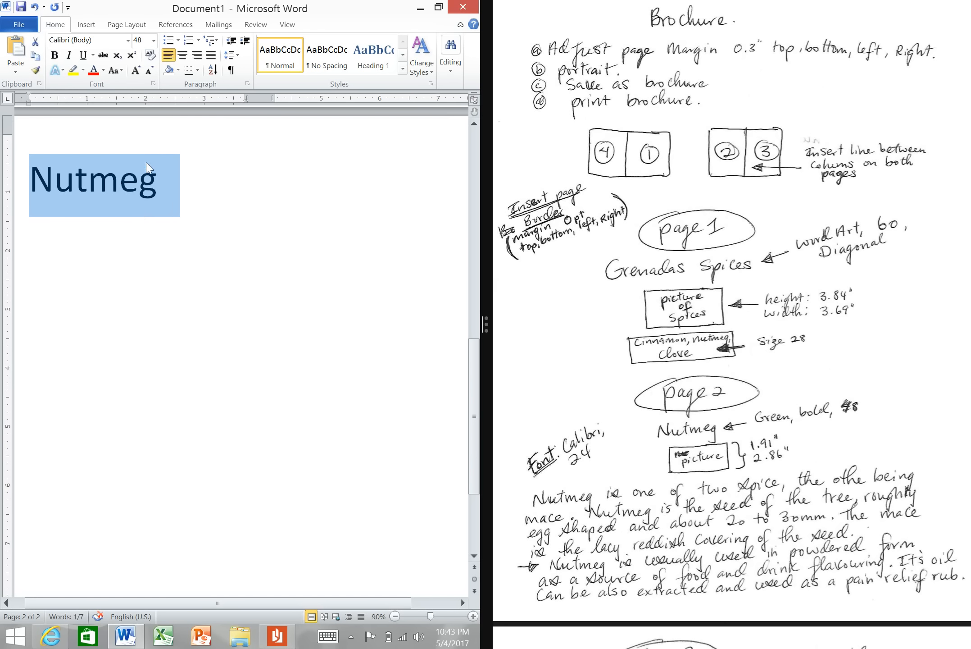
pyautogui.click(55, 56)
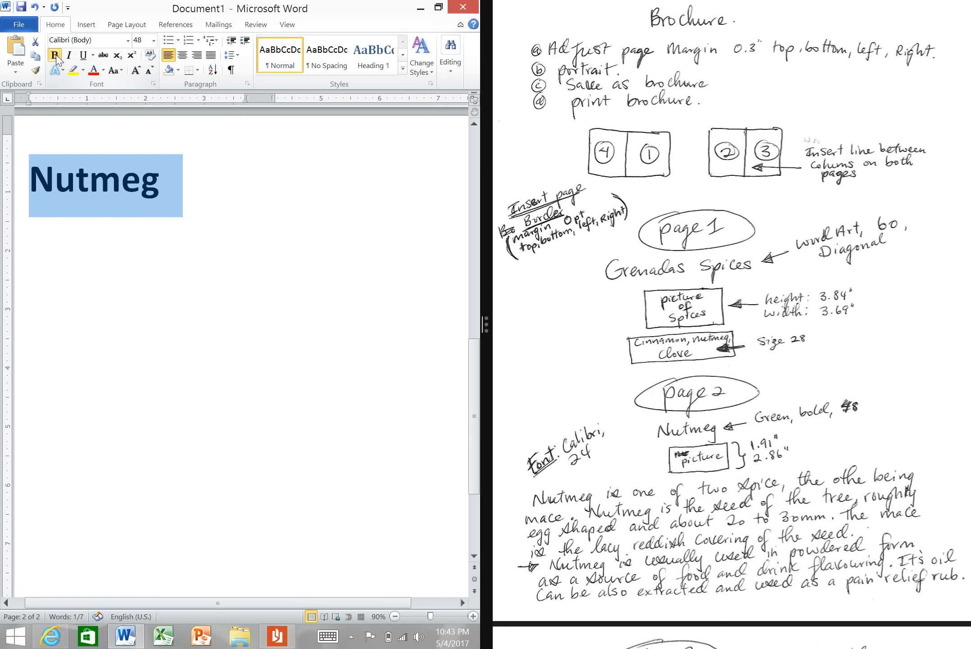
pyautogui.click(103, 72)
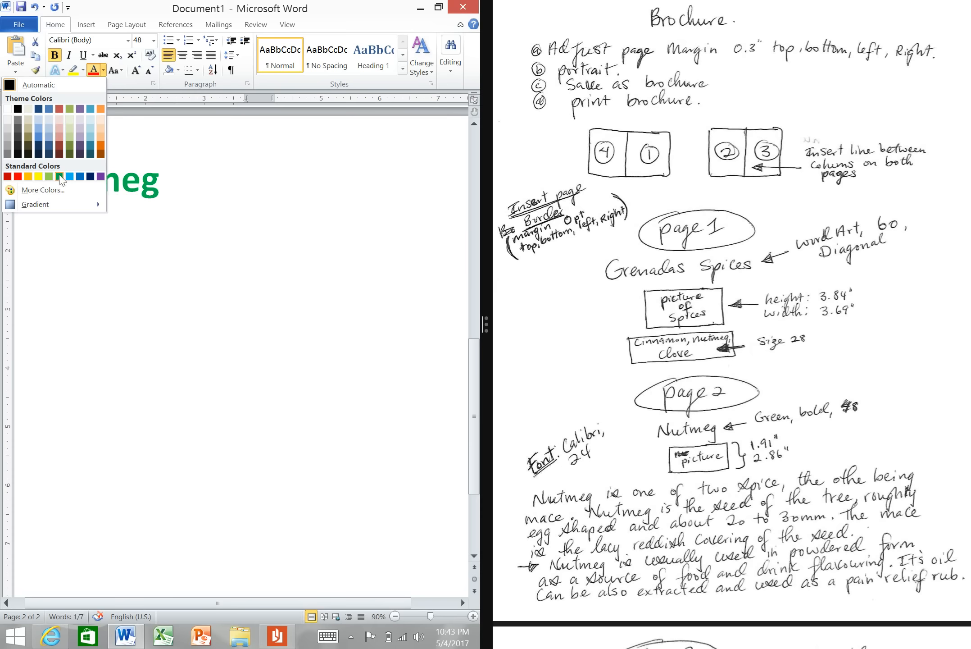
pyautogui.click(61, 178)
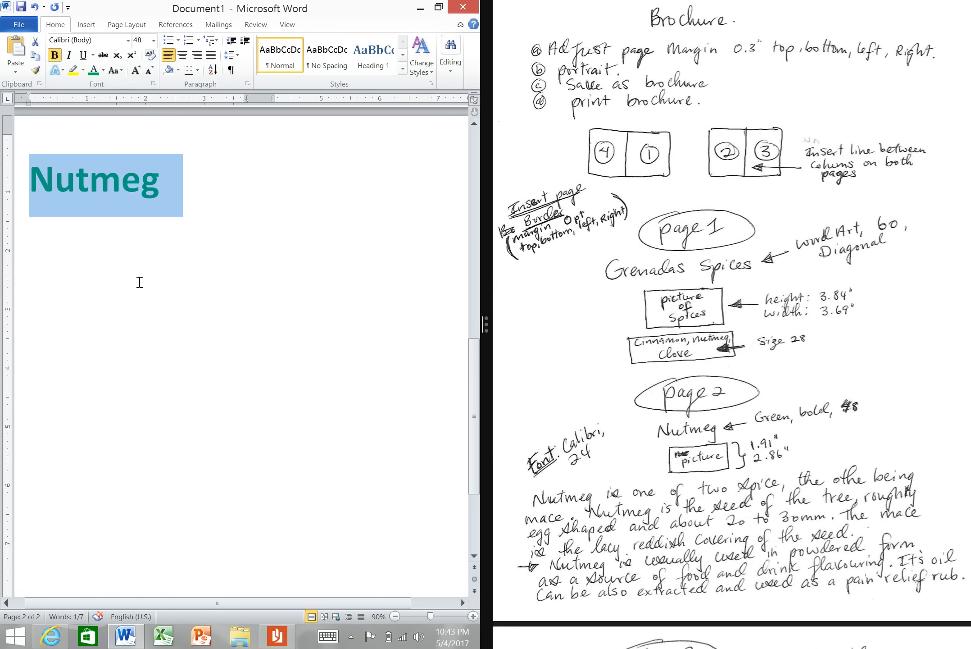
pyautogui.press('Down')
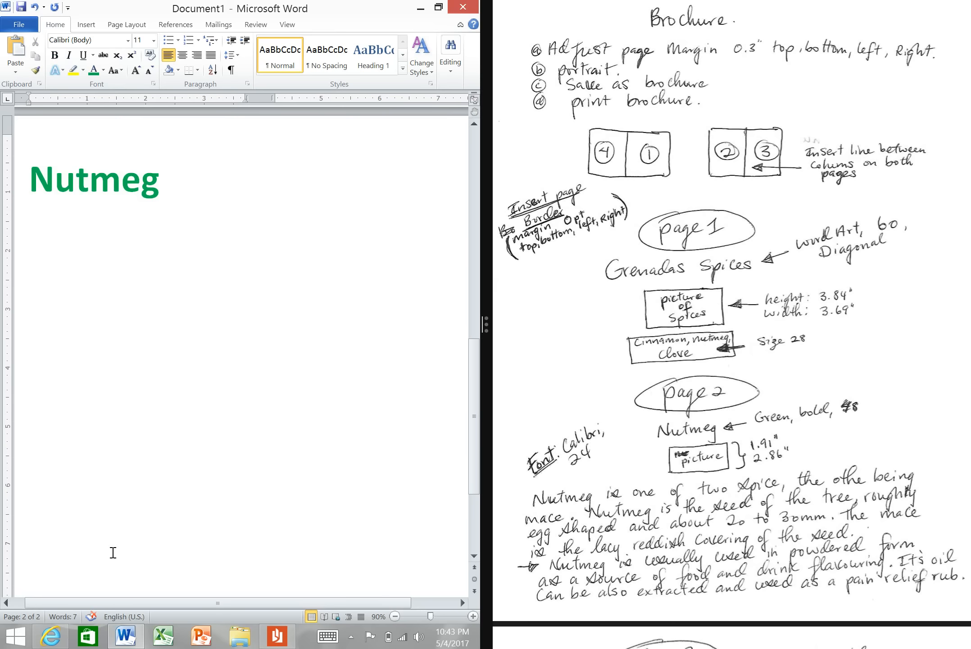
# - Switch to Internet Explorer, close the open image preview and search Google Images for "nutmeg"
pyautogui.click(56, 645)
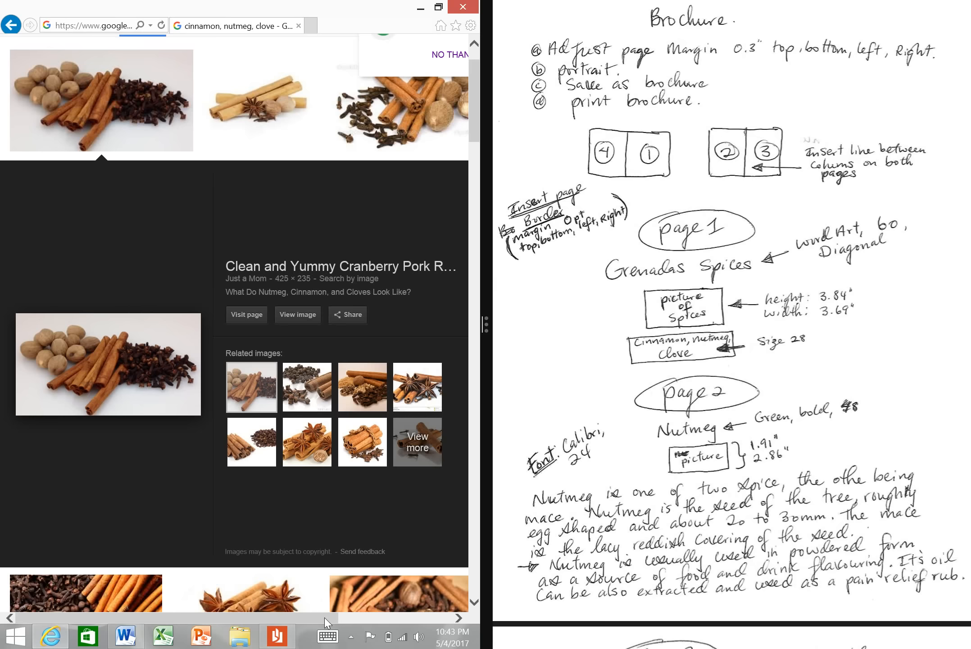
pyautogui.moveTo(324, 617); pyautogui.dragTo(436, 616)
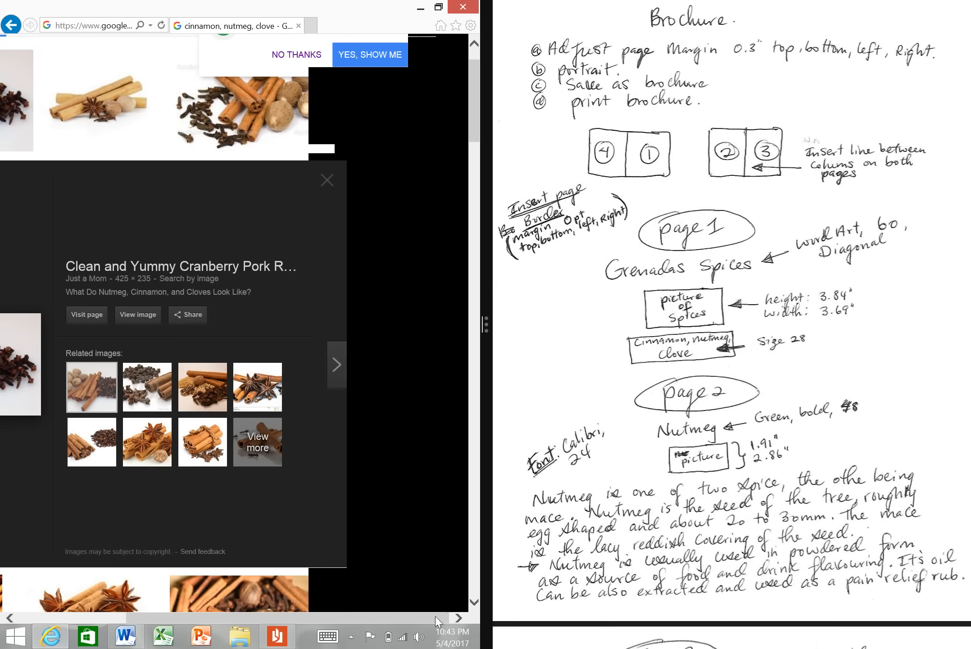
pyautogui.click(324, 179)
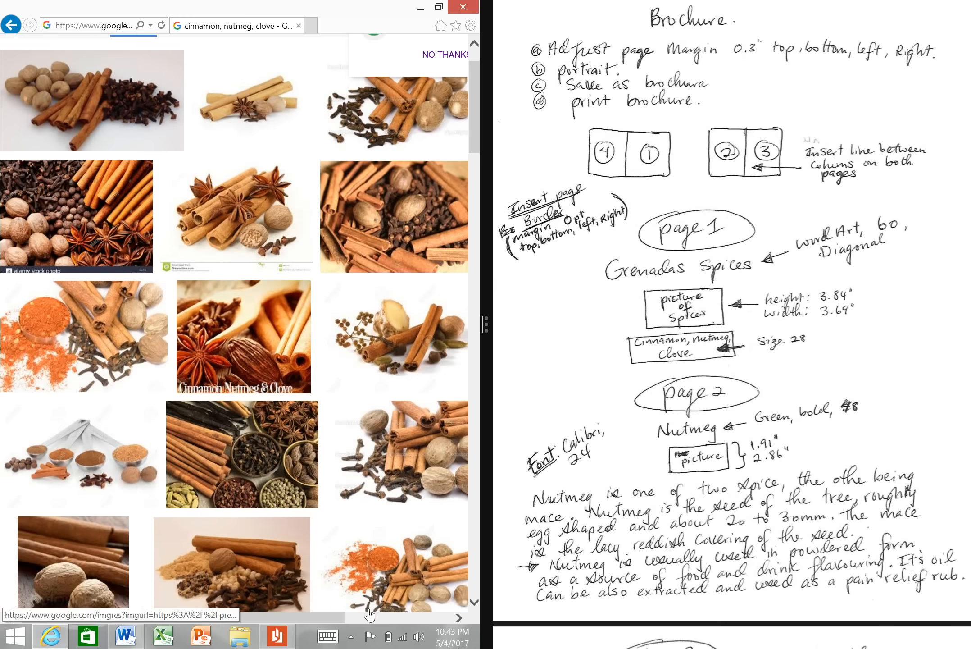
pyautogui.moveTo(333, 618); pyautogui.dragTo(302, 623)
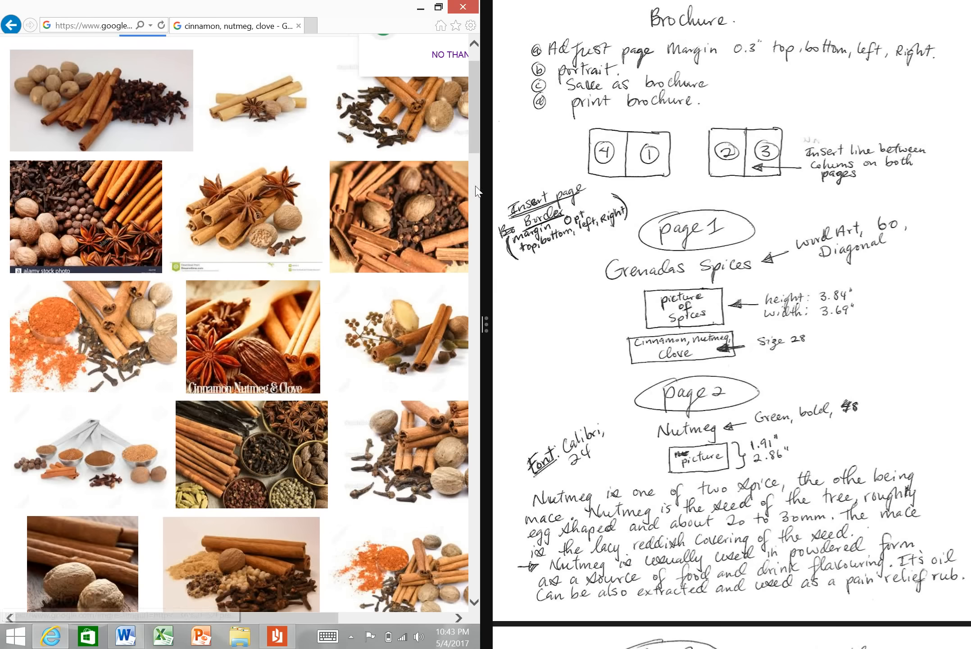
pyautogui.scroll(3, 478, 122)
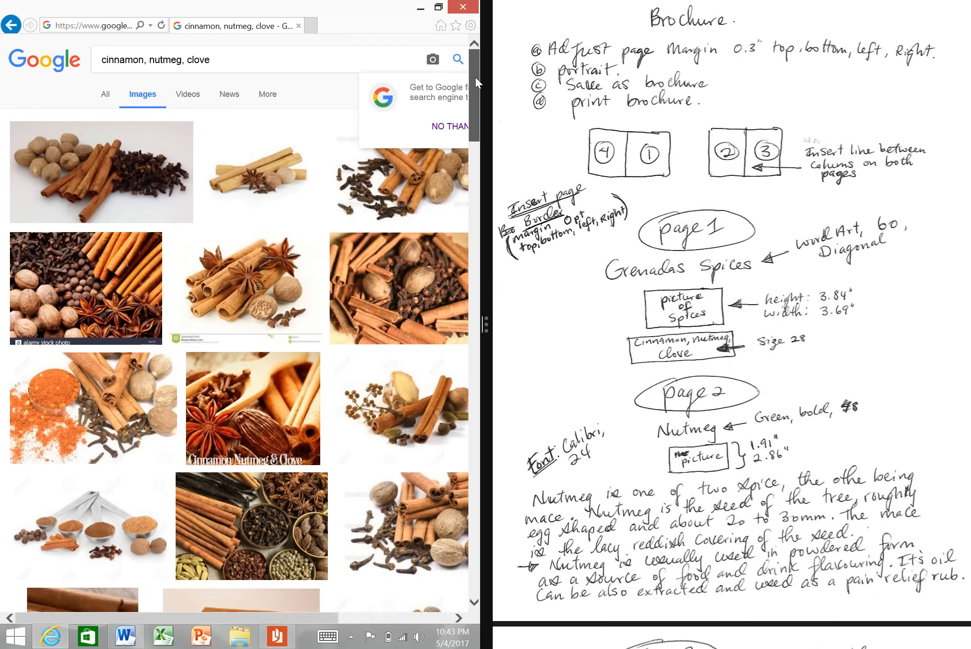
pyautogui.tripleClick(214, 57)
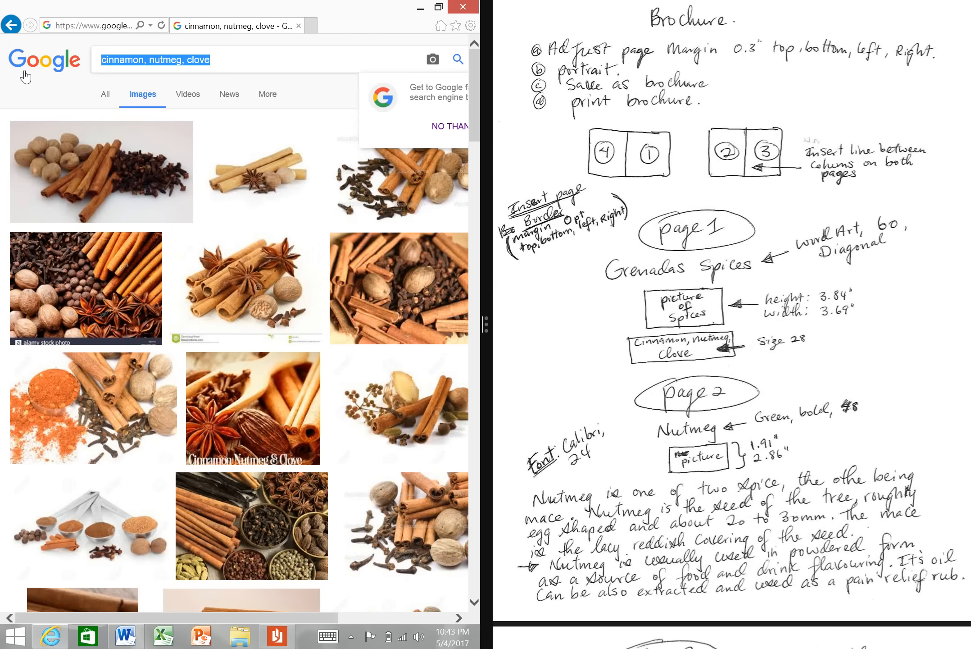
pyautogui.write('nutme')
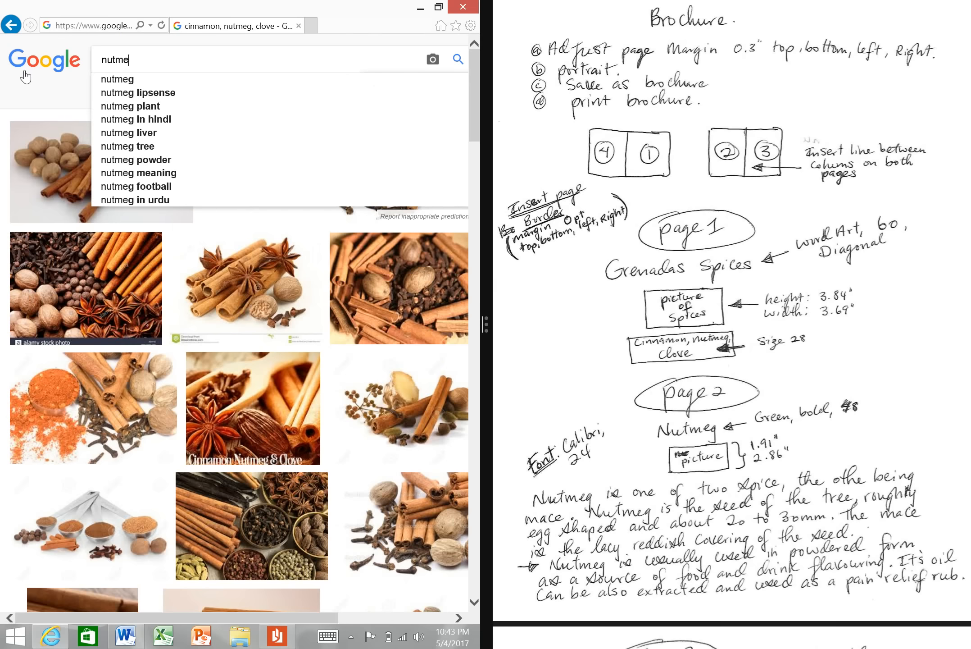
pyautogui.write('g')
pyautogui.press('Return')
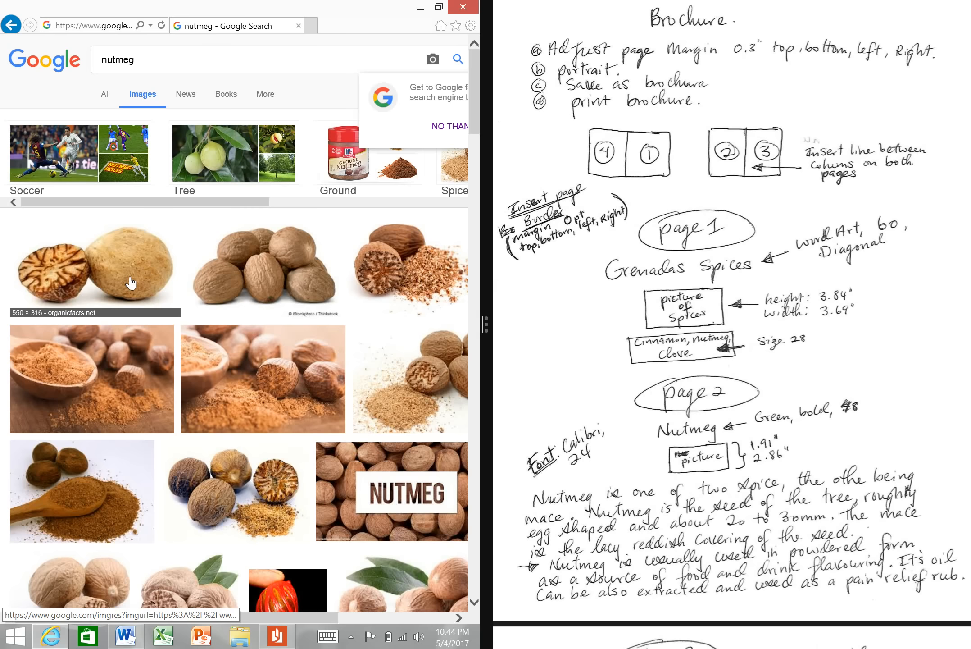
# - Open the image result showing whole, halved and grated nutmeg, and copy its picture
pyautogui.click(422, 247)
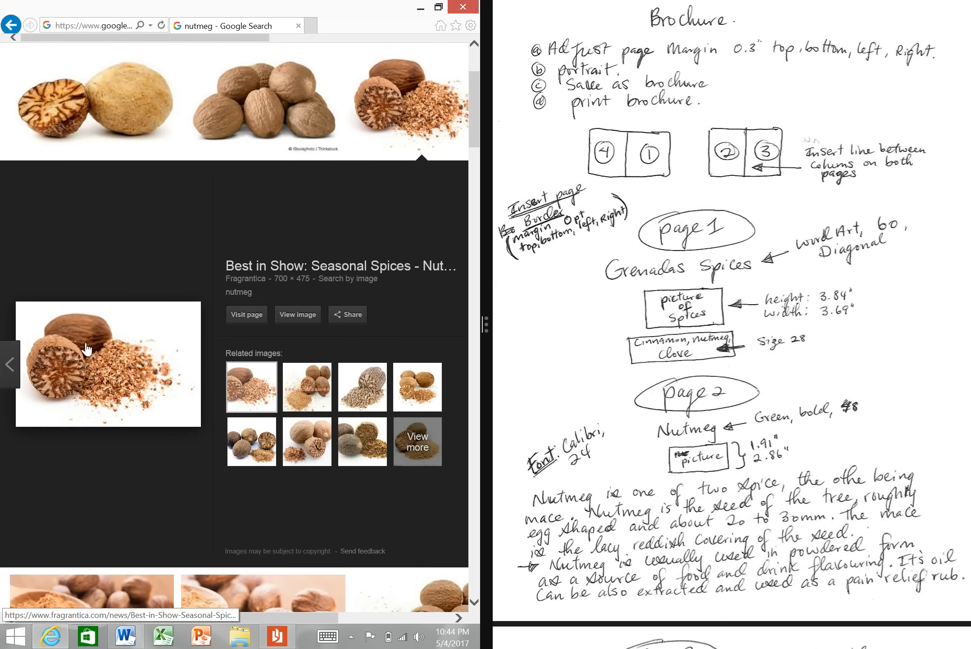
pyautogui.rightClick(87, 348)
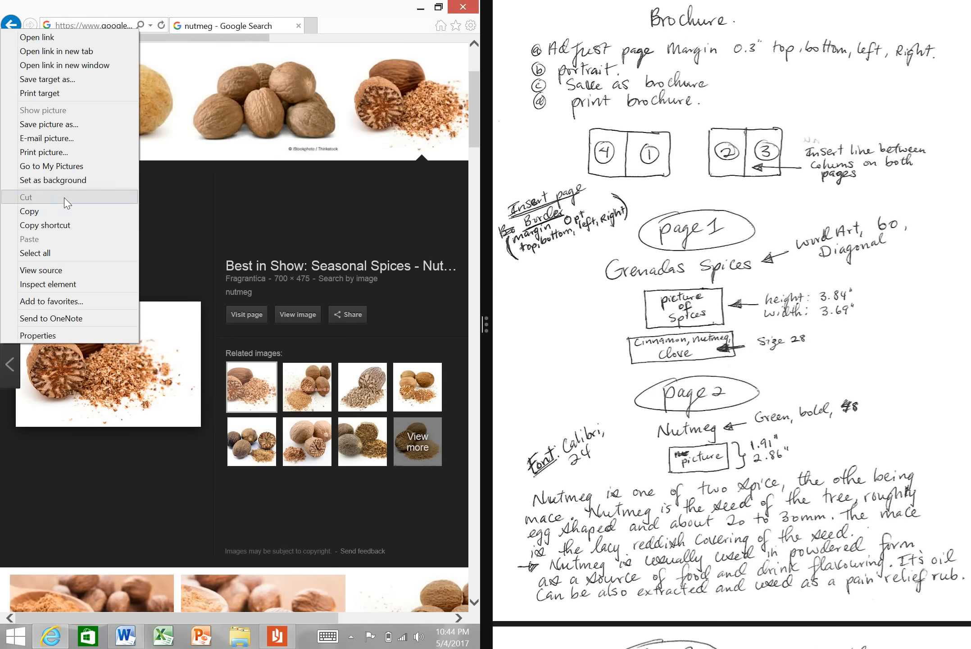
pyautogui.click(66, 211)
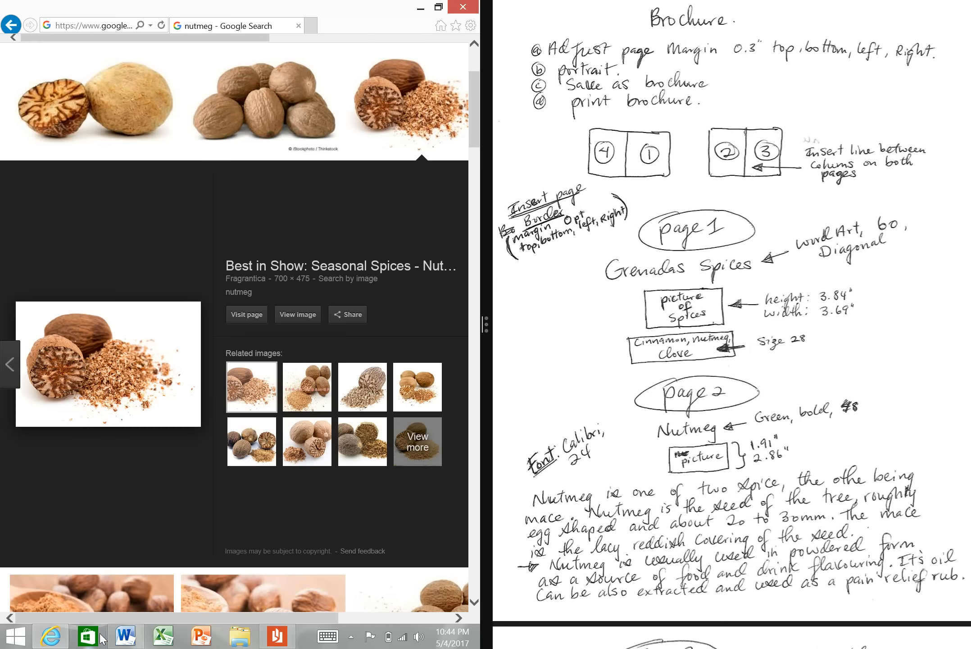
# - Switch to Word and paste the copied nutmeg picture below the "Nutmeg" heading as a Device Independent Bitmap
pyautogui.click(134, 636)
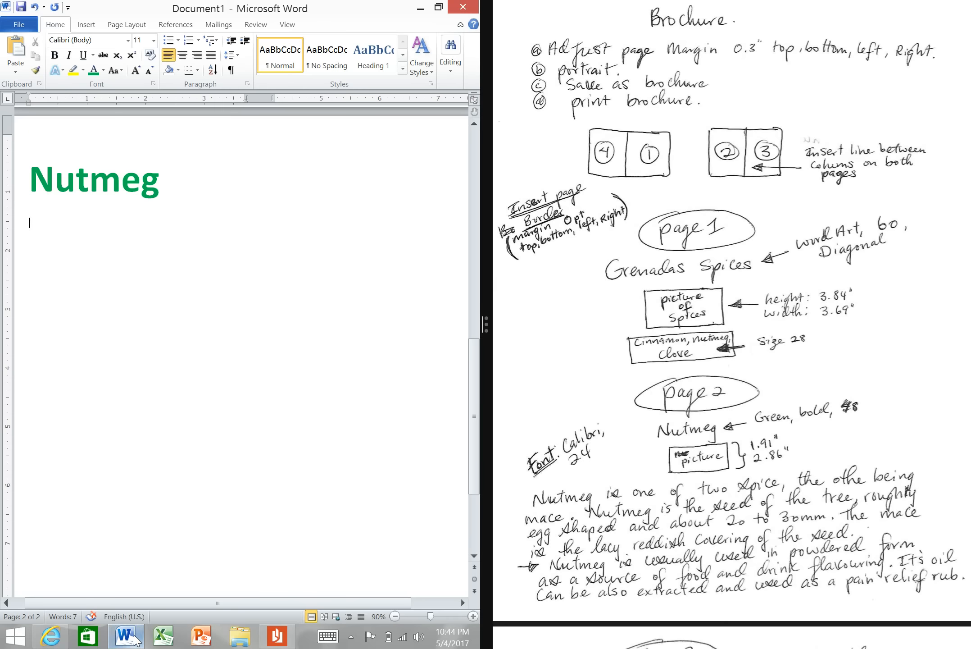
pyautogui.click(15, 73)
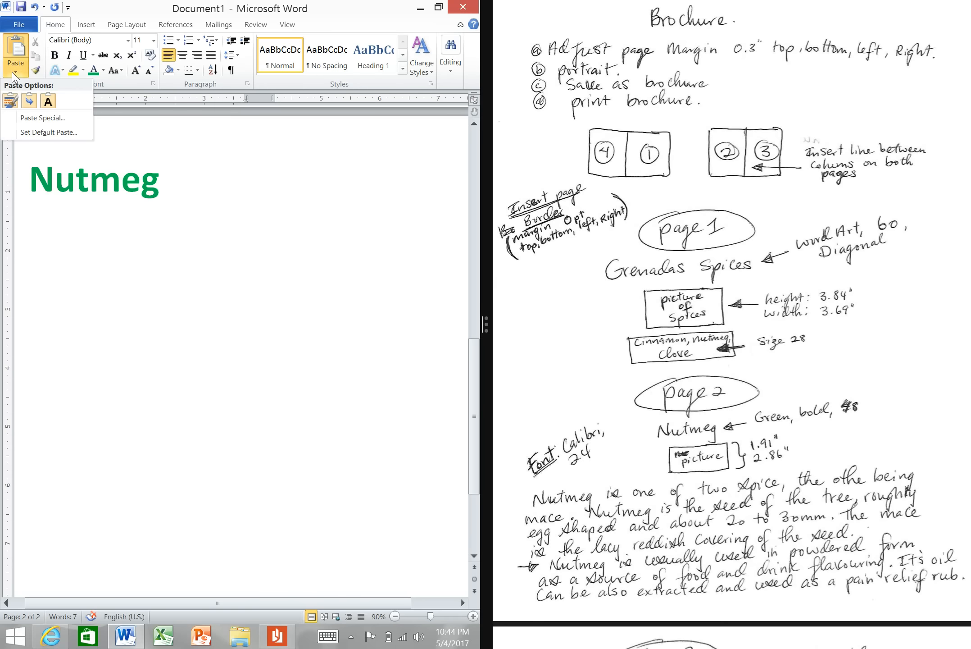
pyautogui.click(51, 120)
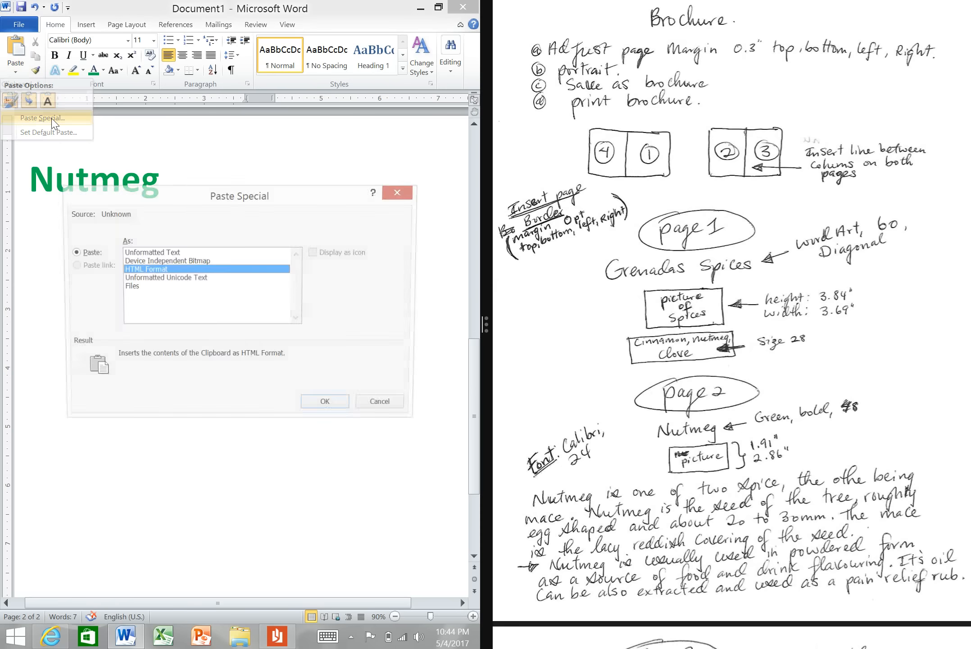
pyautogui.click(174, 261)
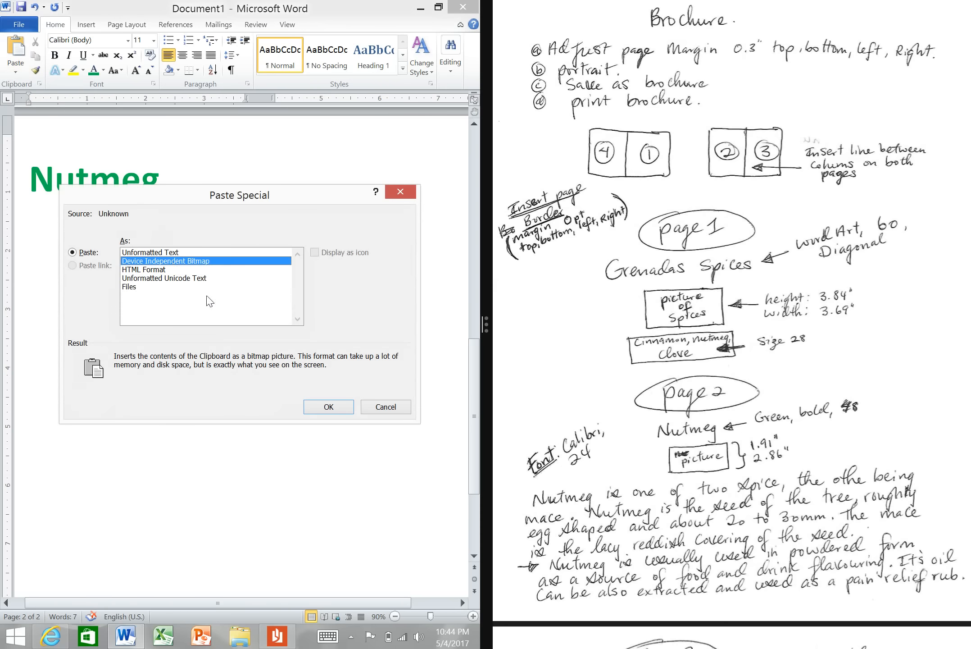
pyautogui.click(325, 406)
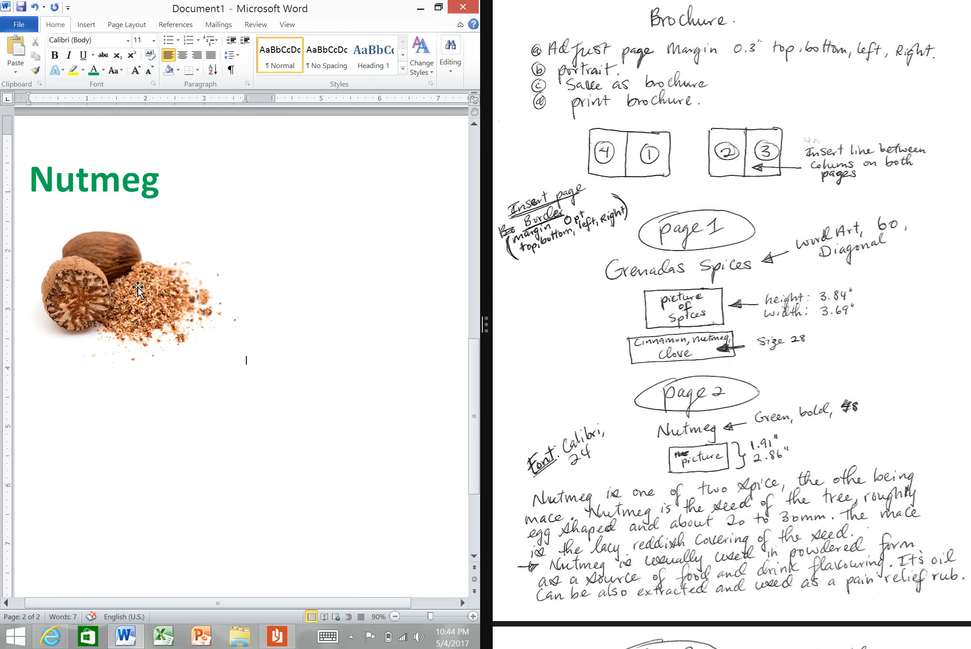
# - Set the nutmeg picture's text wrapping to In Front of Text
pyautogui.click(138, 289)
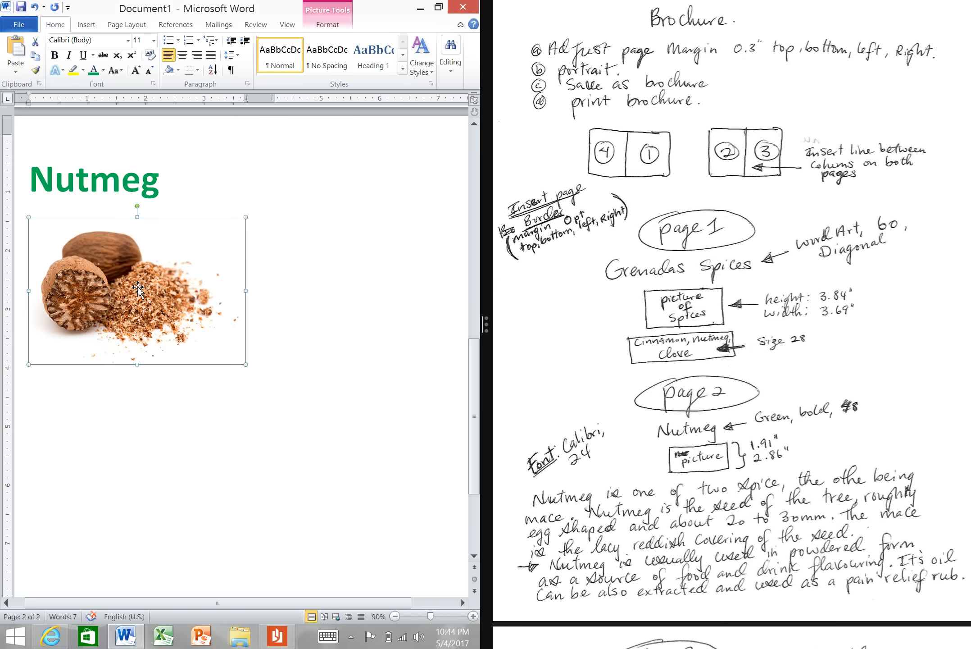
pyautogui.rightClick(136, 287)
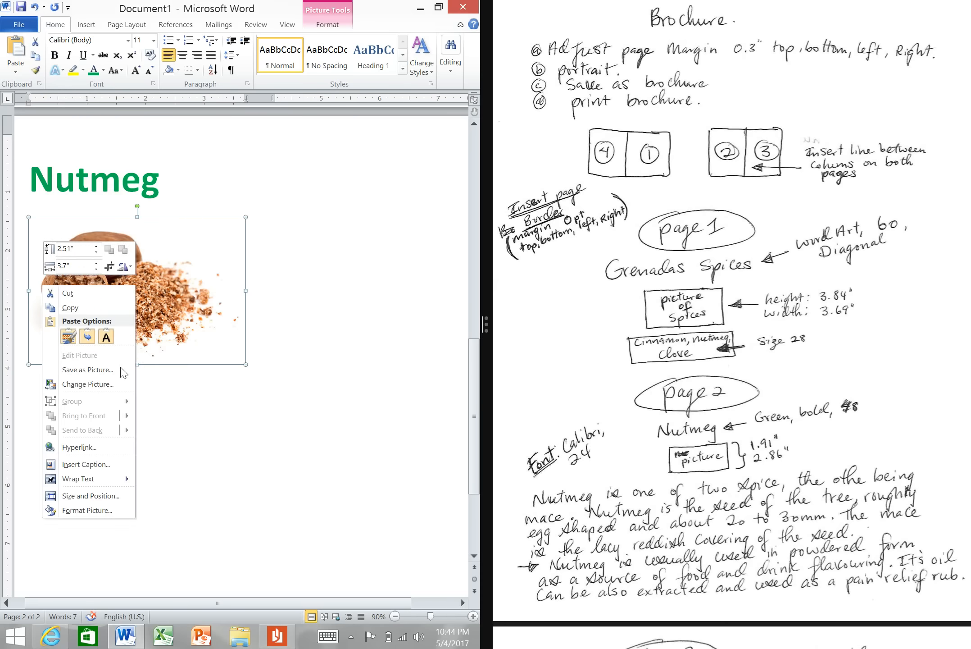
pyautogui.moveTo(123, 484)
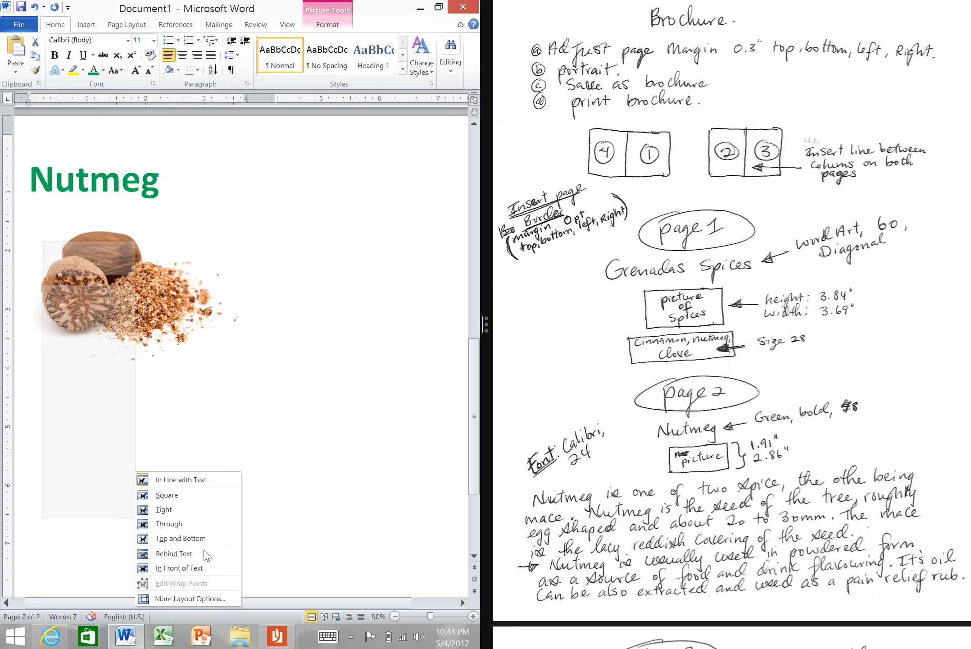
pyautogui.click(203, 568)
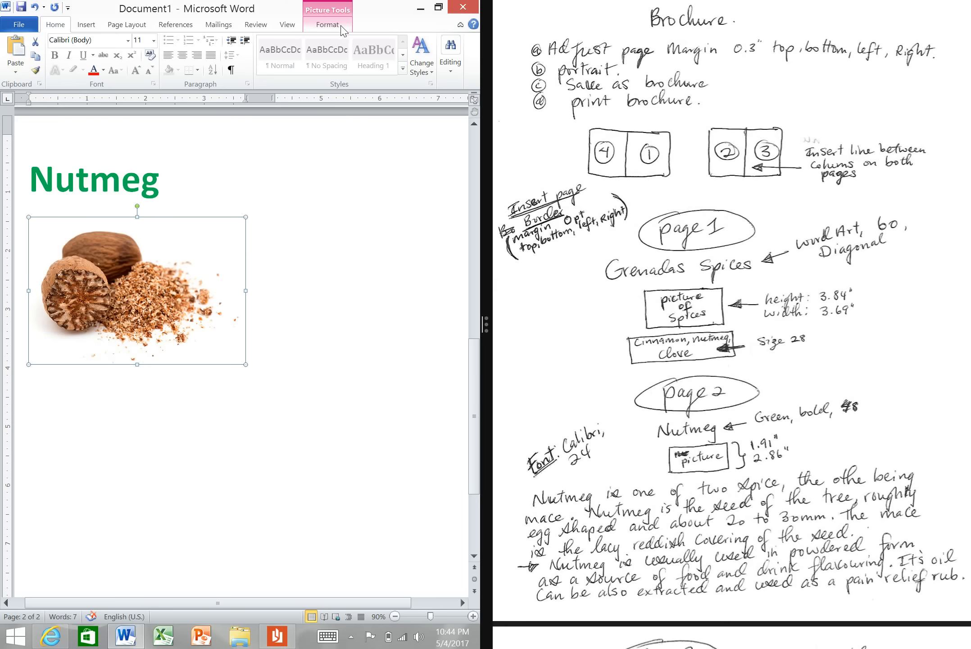
# - Set the nutmeg picture's absolute height to 1.91" and its absolute width to 2.86"
pyautogui.click(328, 25)
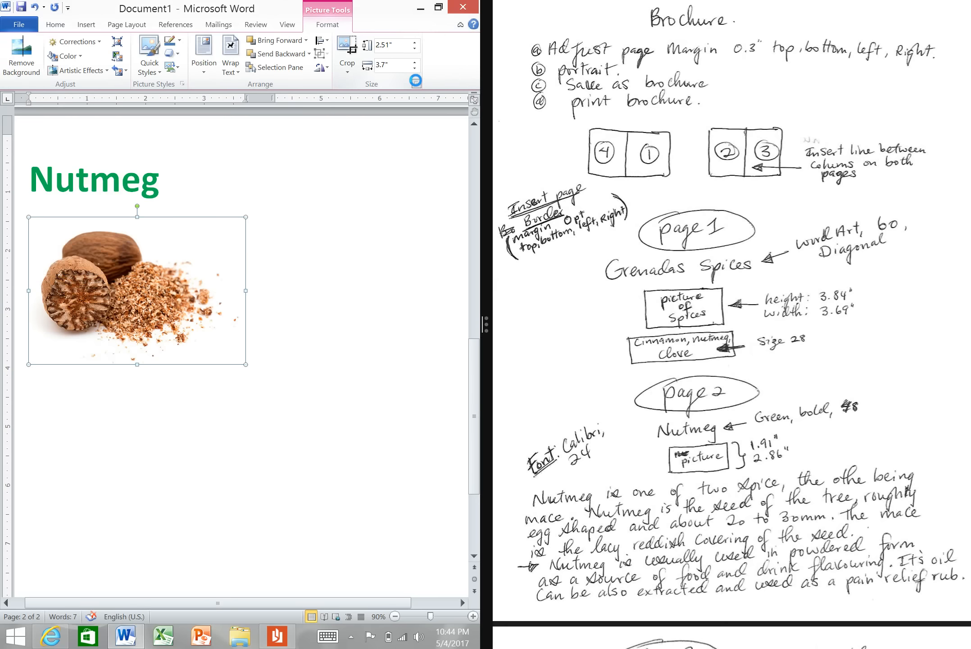
pyautogui.click(415, 84)
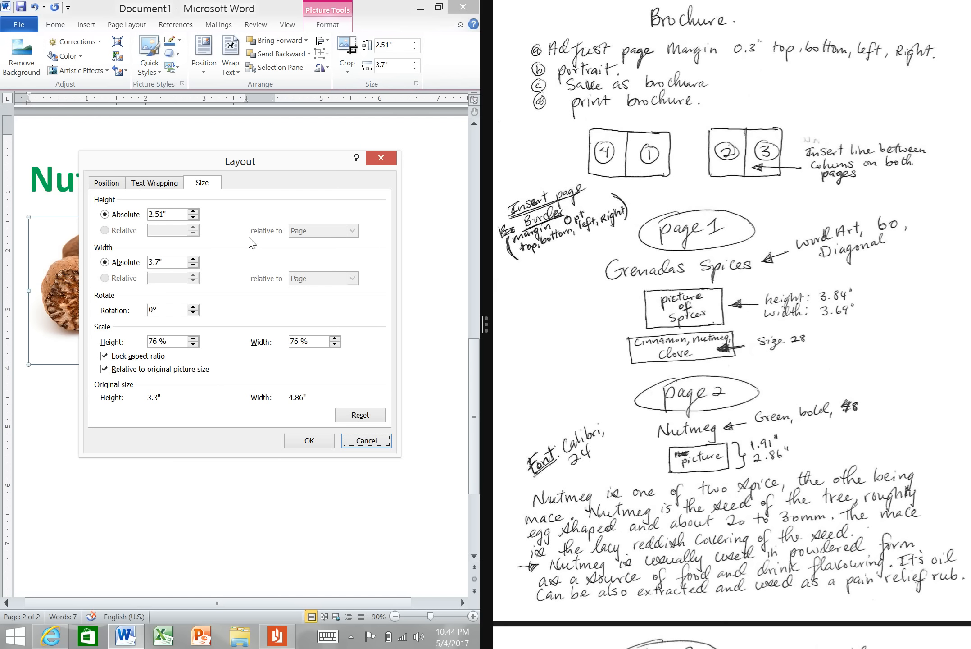
pyautogui.click(163, 218)
pyautogui.press('BackSpace')
pyautogui.press('BackSpace')
pyautogui.press('BackSpace')
pyautogui.press('BackSpace')
pyautogui.write('1')
pyautogui.write('.')
pyautogui.write('91')
pyautogui.click(162, 264)
pyautogui.press('BackSpace')
pyautogui.press('BackSpace')
pyautogui.press('BackSpace')
pyautogui.press('BackSpace')
pyautogui.write('2.86')
pyautogui.click(322, 446)
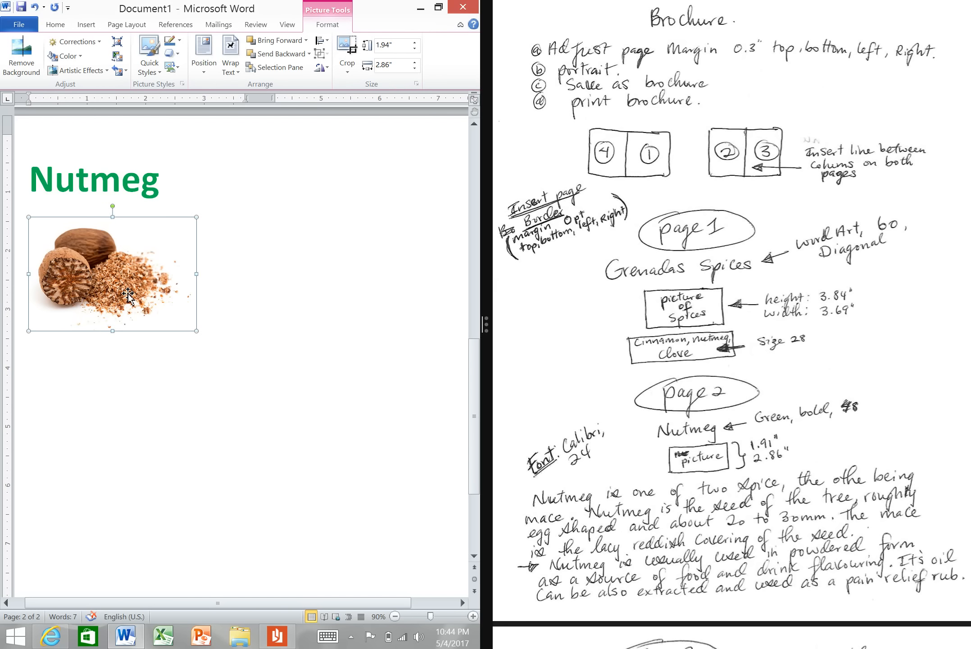
# - Insert blank lines below the "Nutmeg" heading and move the nutmeg picture up directly beneath the heading
pyautogui.click(47, 379)
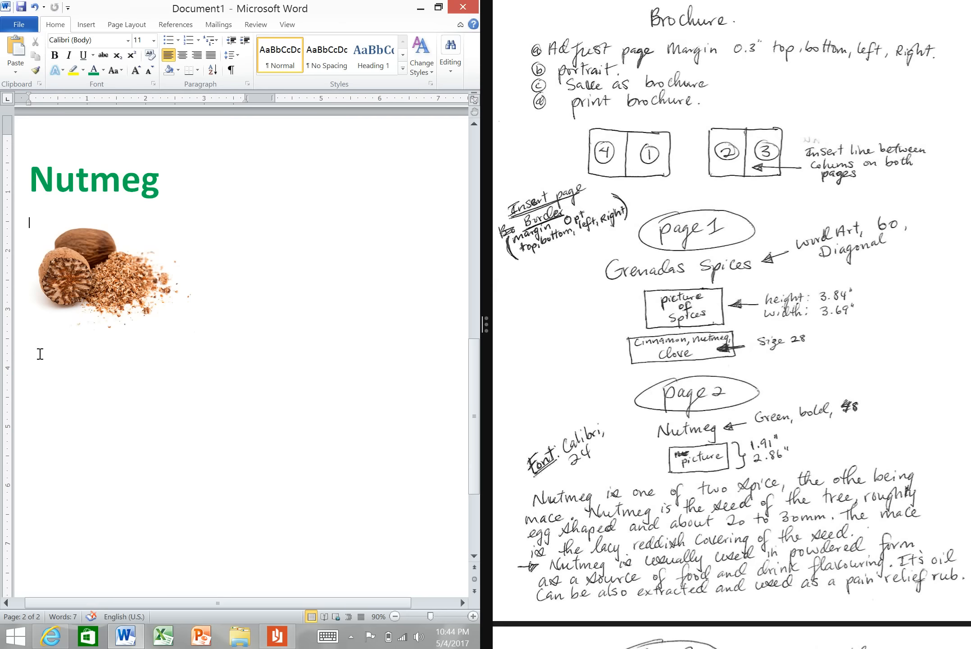
pyautogui.doubleClick(40, 354)
pyautogui.click(106, 387)
pyautogui.press('Return')
pyautogui.press('Return')
pyautogui.press('Return')
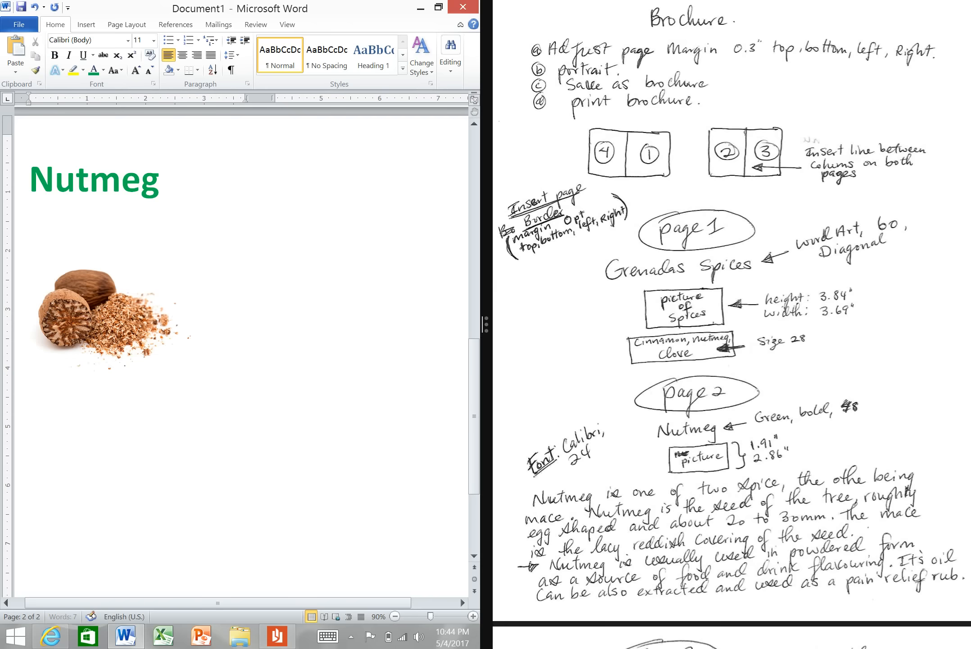
pyautogui.press('Return')
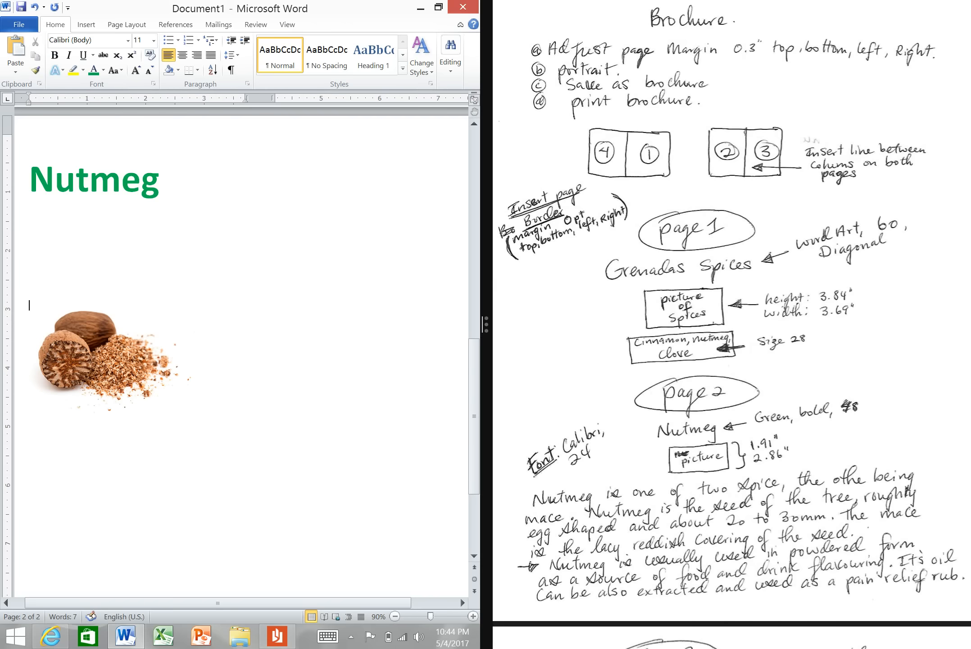
pyautogui.moveTo(115, 342); pyautogui.dragTo(112, 222)
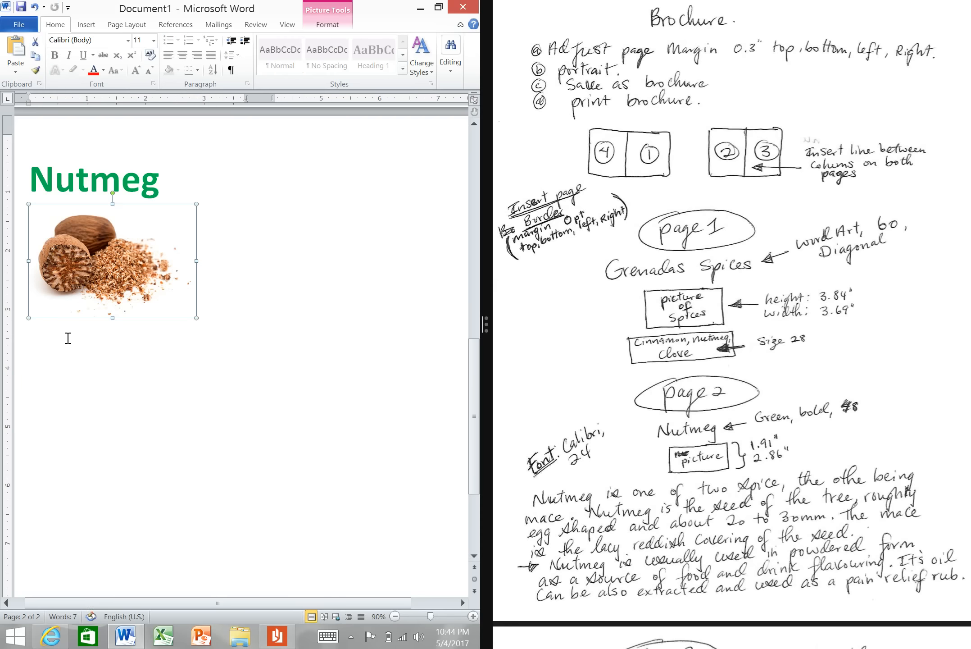
pyautogui.click(58, 360)
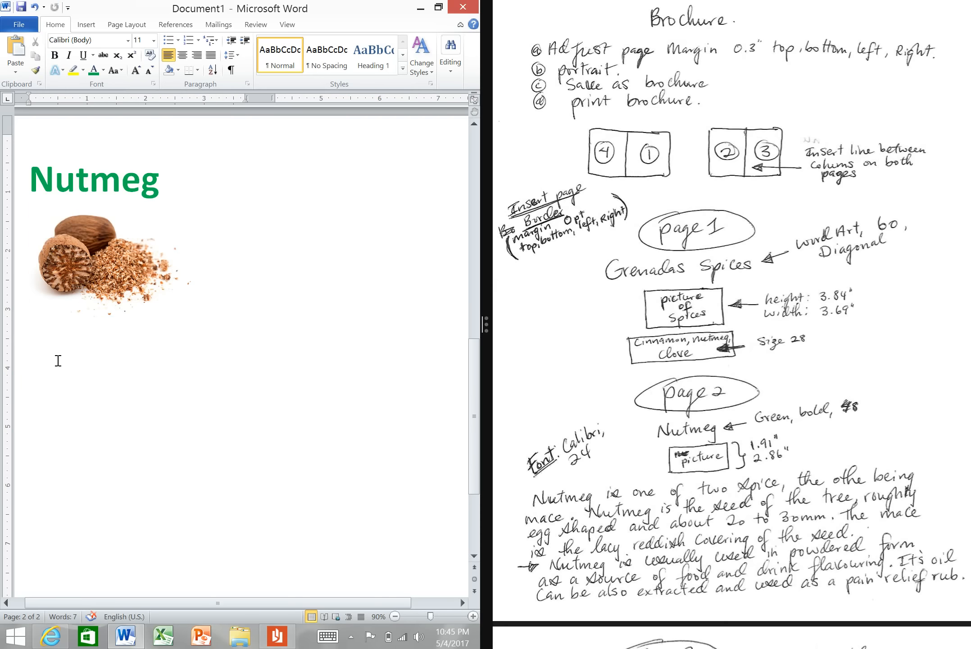
pyautogui.hotkey('ctrl', 'z')
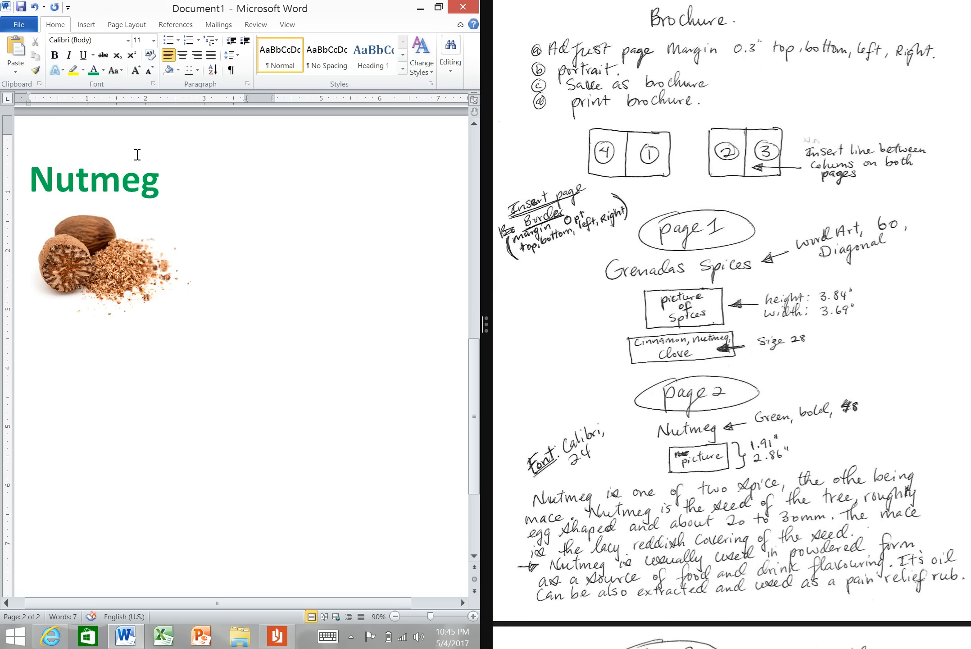
# - Enter the nutmeg description from the instructions below the picture at font size 24, beginning "Nutmeg is one of two spices"
pyautogui.click(154, 43)
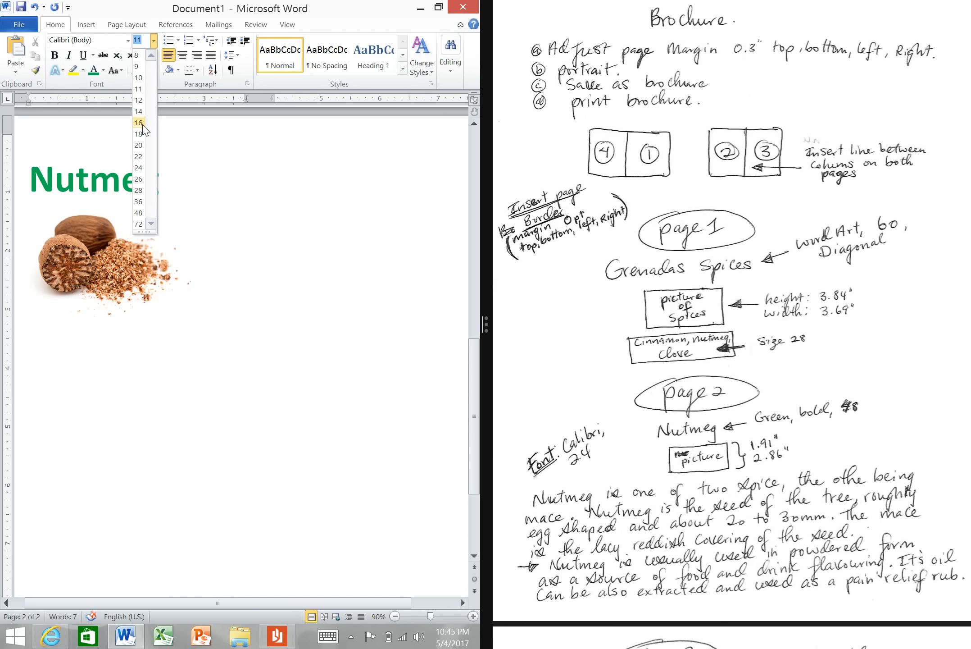
pyautogui.click(143, 168)
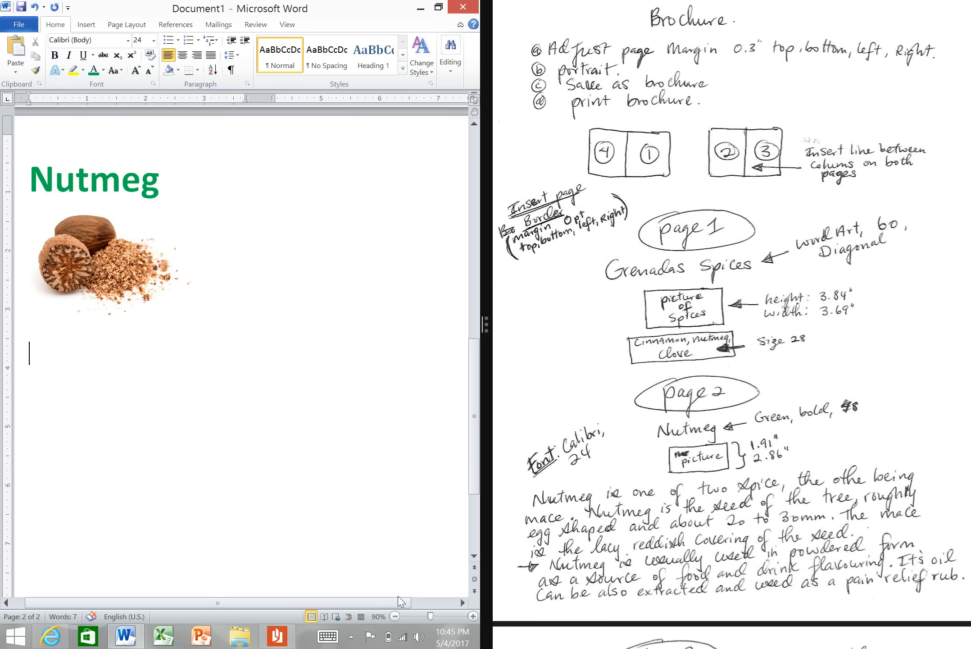
pyautogui.click(395, 616)
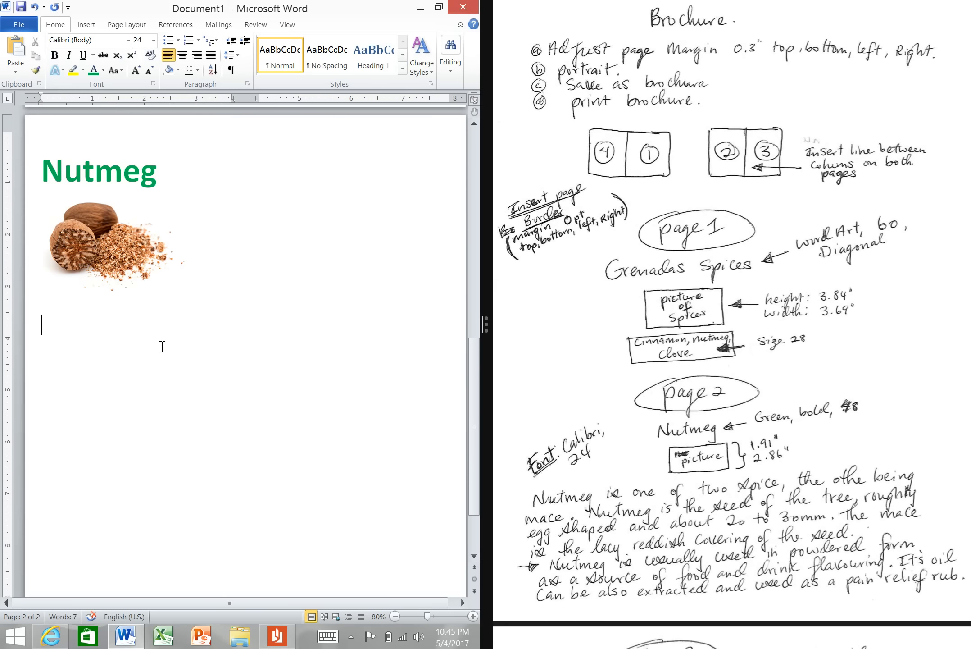
pyautogui.write('Nutmeg is one')
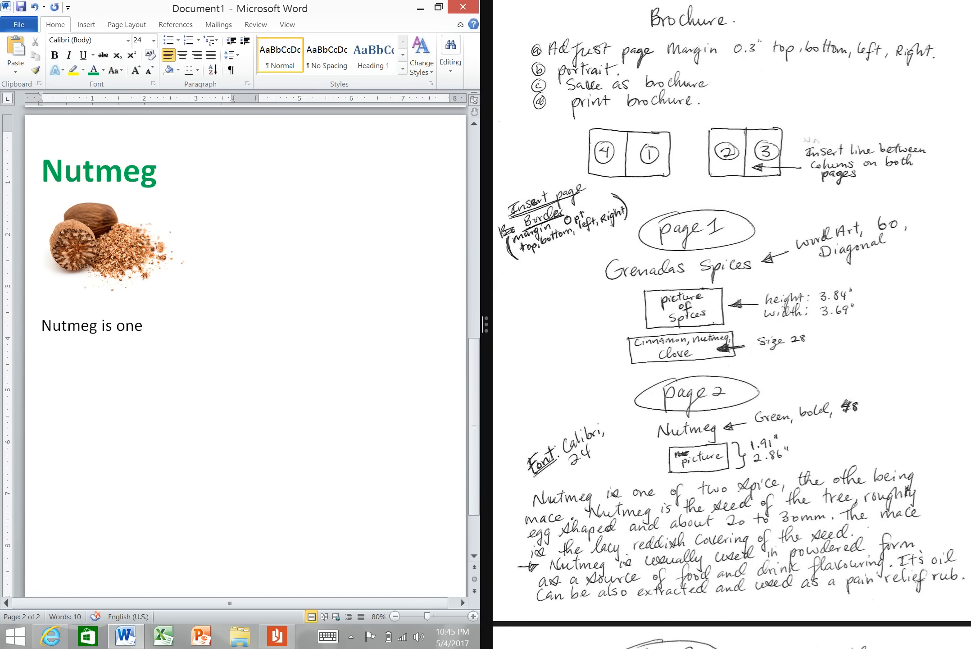
pyautogui.write('of two')
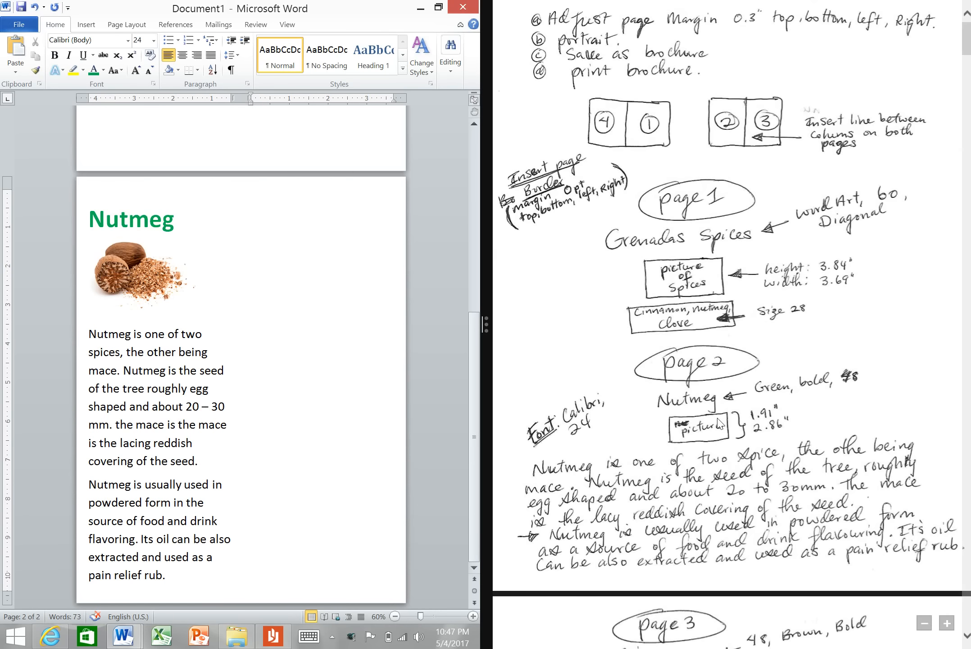
# - Check the page 3 instructions and enter the heading "Cinnamon" at the top of the second column beside the nutmeg text
pyautogui.click(967, 635)
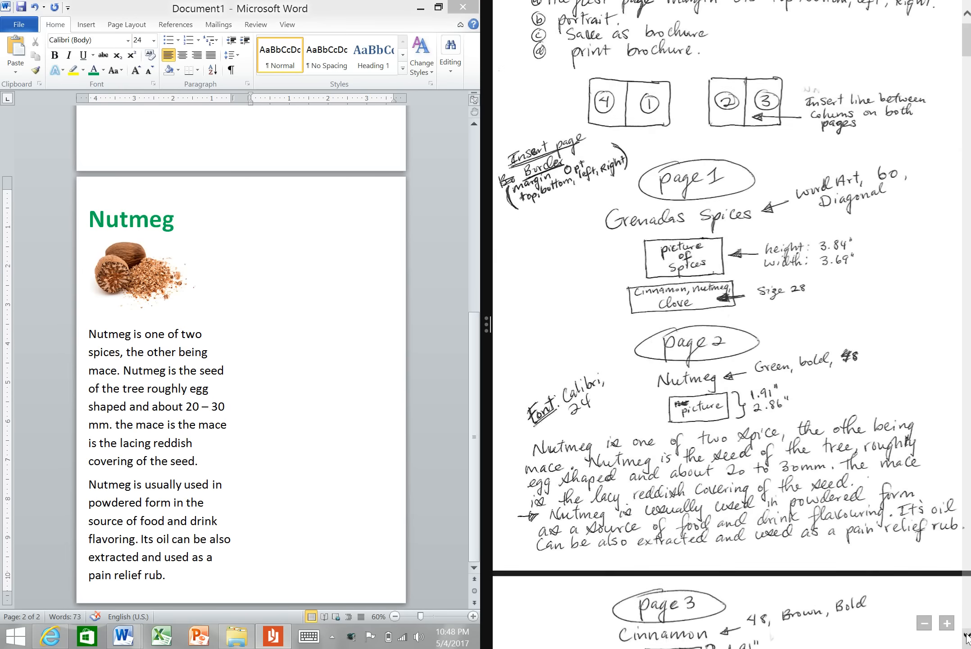
pyautogui.scroll(-5, 966, 635)
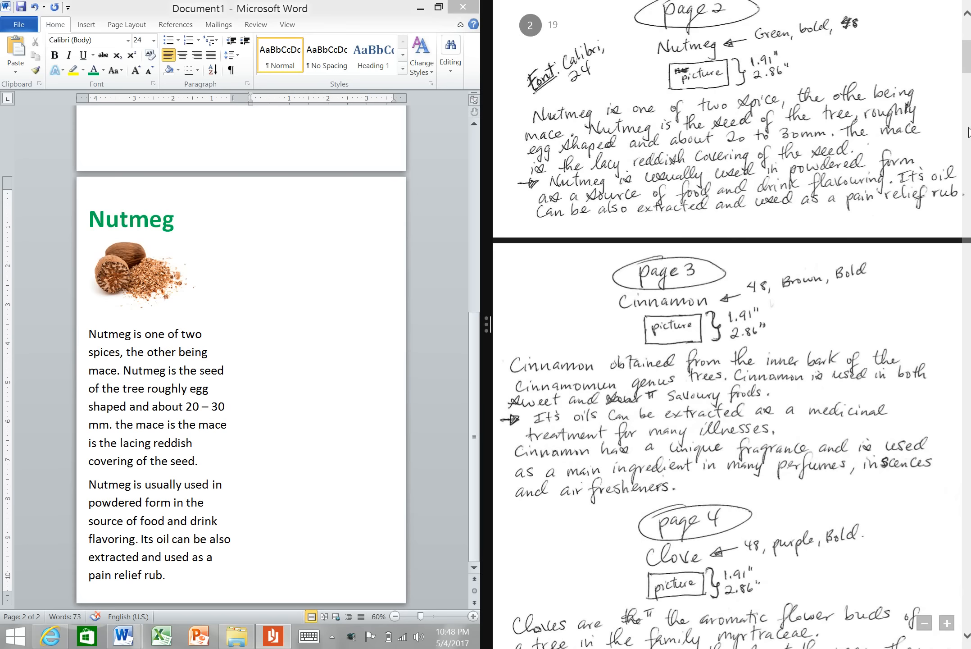
pyautogui.scroll(2, 968, 132)
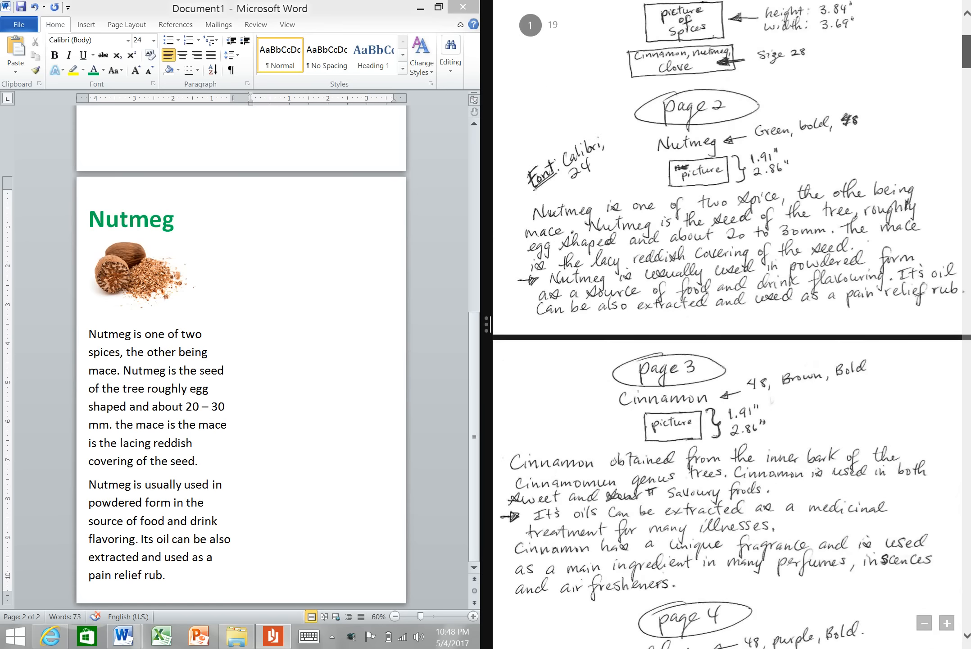
pyautogui.scroll(6, 771, 135)
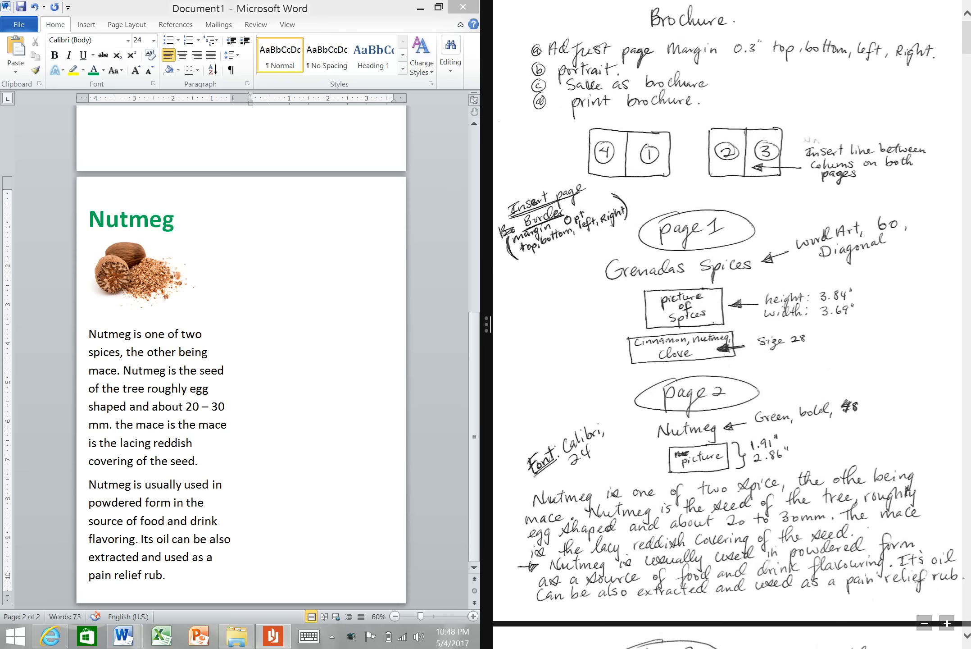
pyautogui.moveTo(967, 43); pyautogui.dragTo(969, 70)
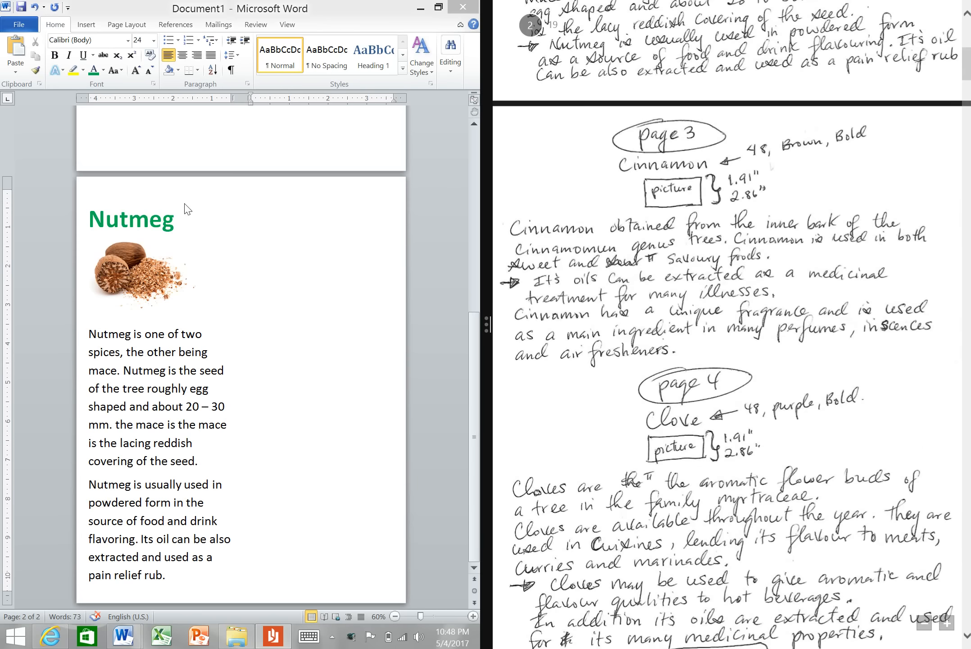
pyautogui.click(300, 216)
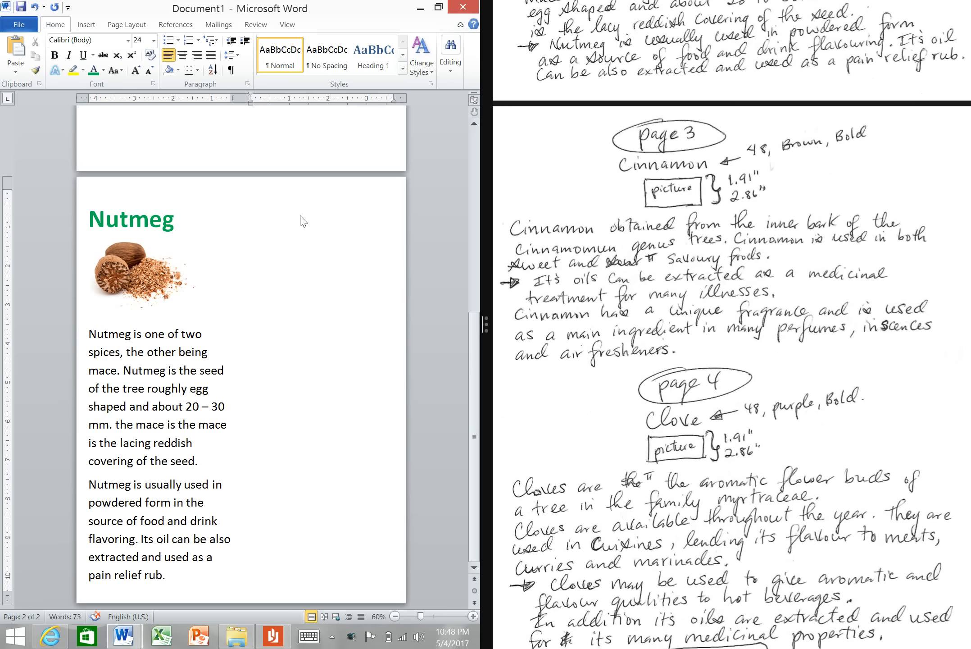
pyautogui.write('Cinnamon')
# - Format the "Cinnamon" heading at font size 48 in bold with a dark red-brown theme color, and start a new line beneath it
pyautogui.moveTo(312, 197); pyautogui.dragTo(245, 196)
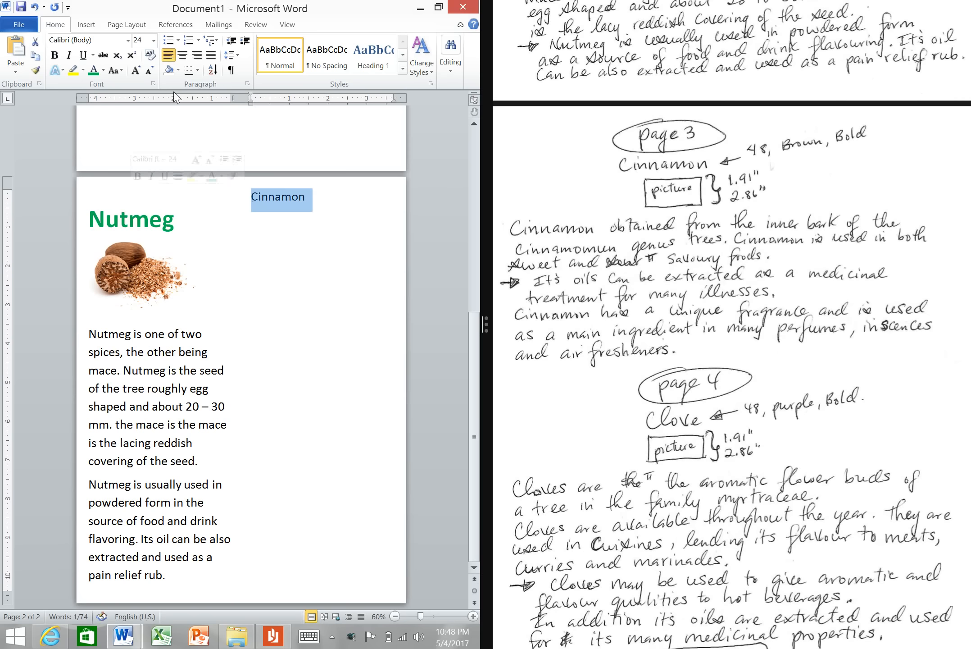
pyautogui.click(155, 40)
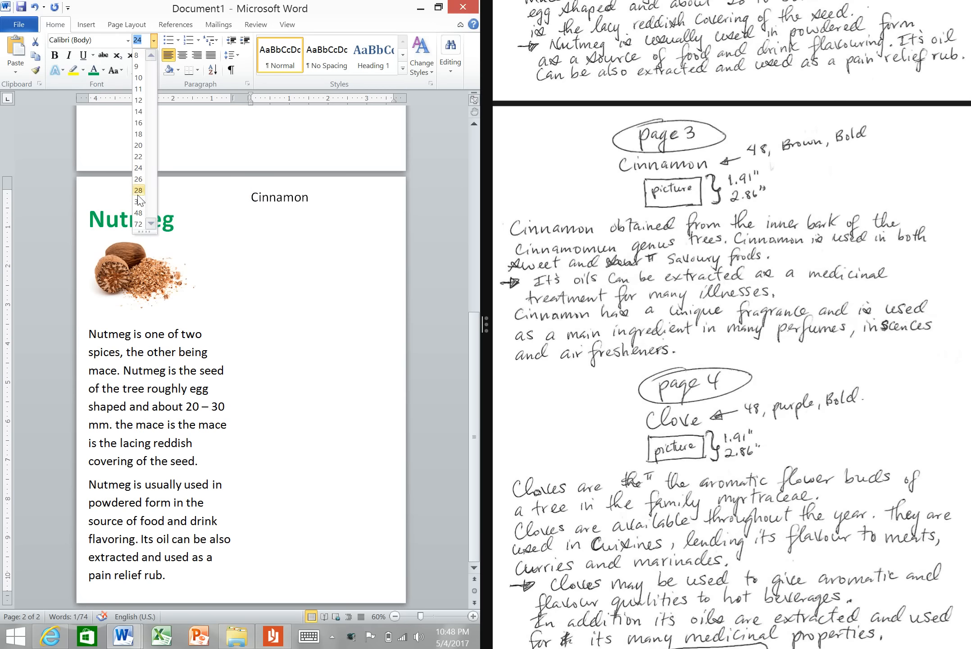
pyautogui.click(141, 212)
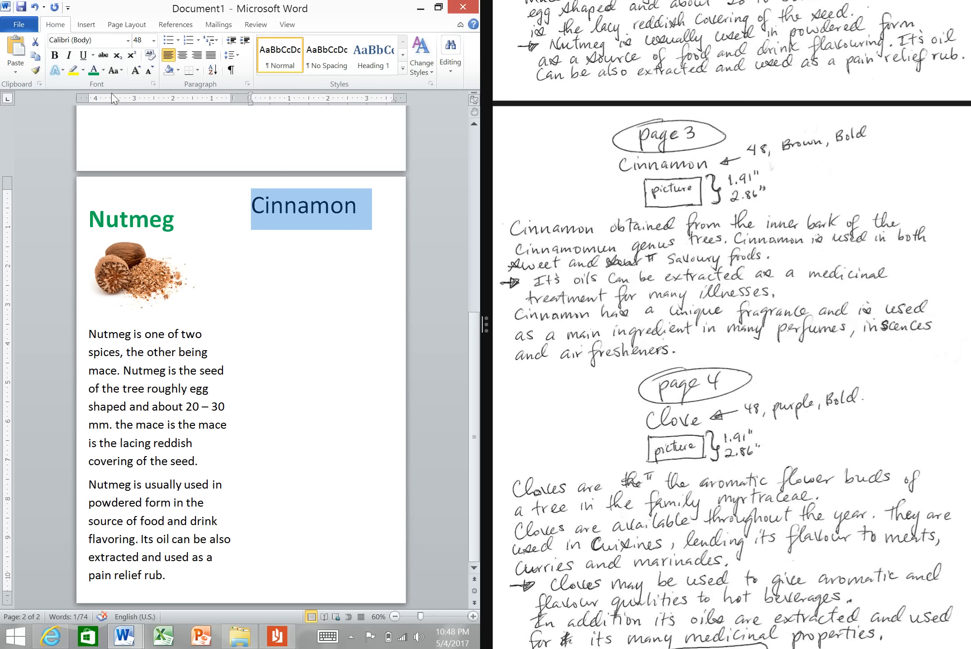
pyautogui.click(54, 55)
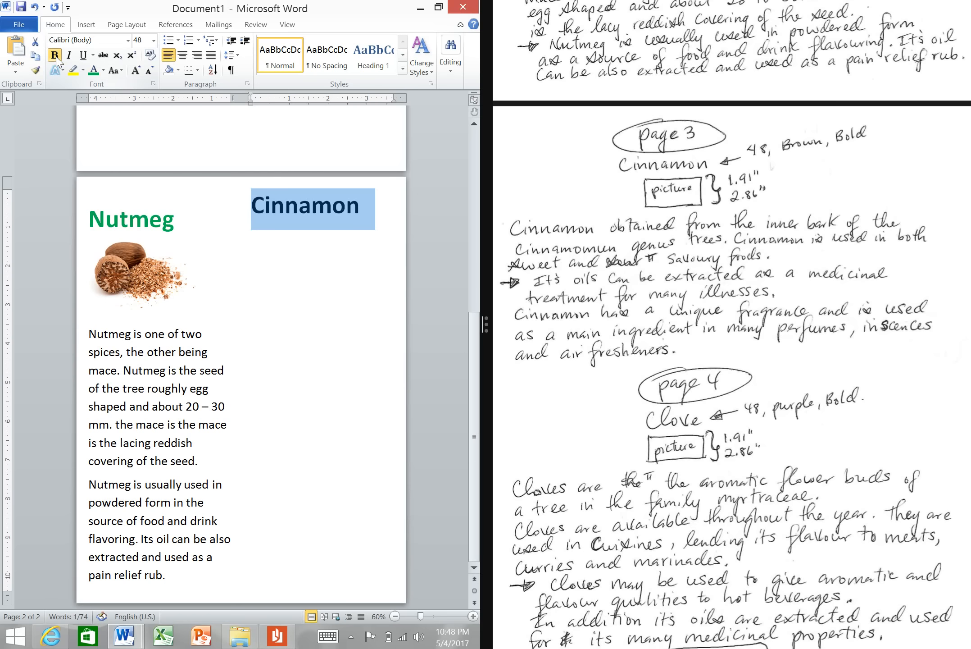
pyautogui.click(103, 70)
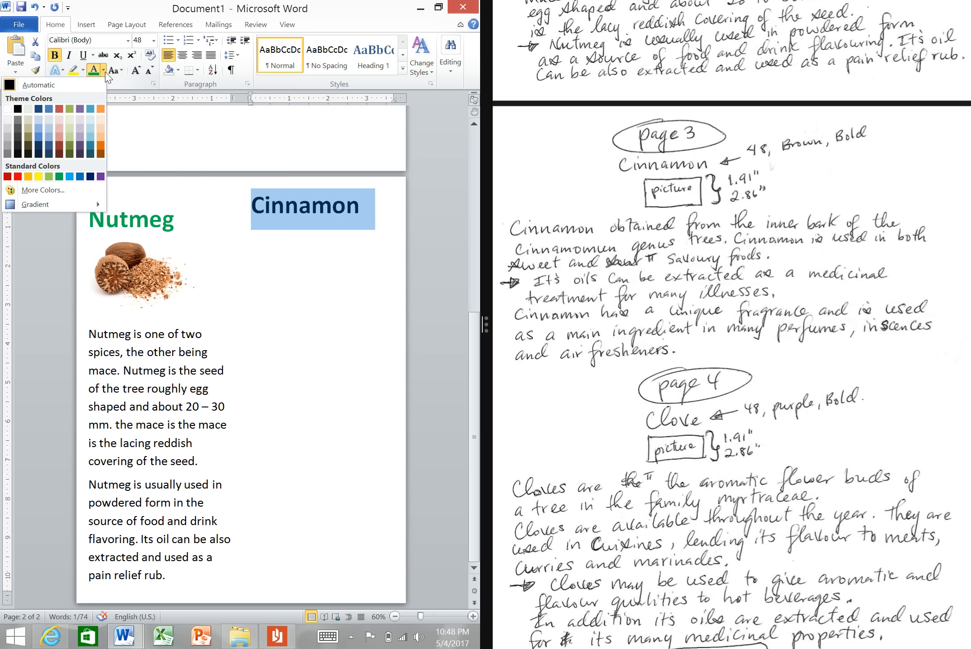
pyautogui.click(60, 148)
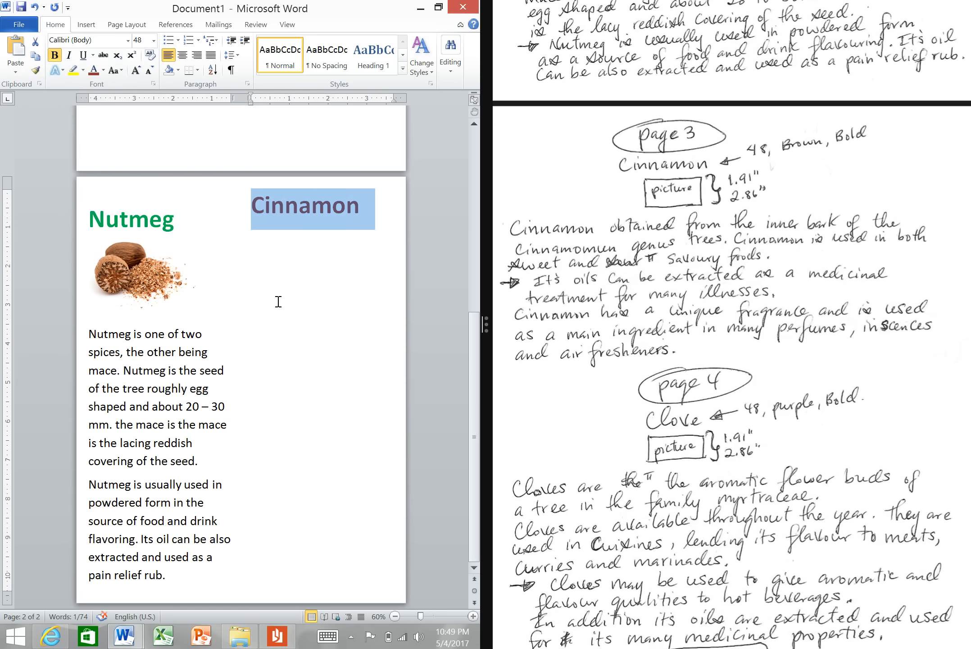
pyautogui.click(278, 301)
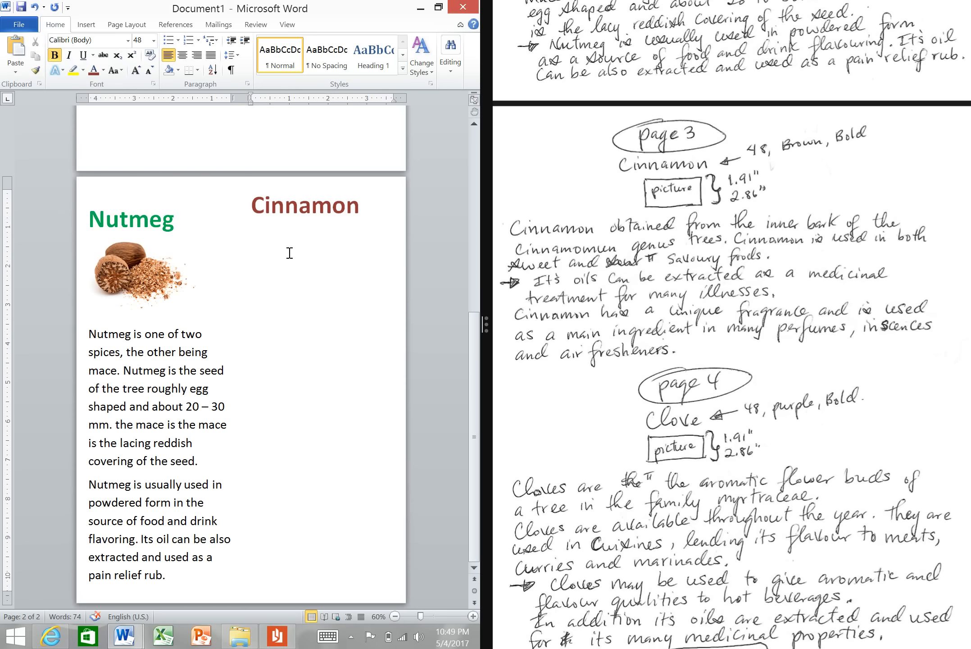
pyautogui.click(370, 223)
pyautogui.press('Return')
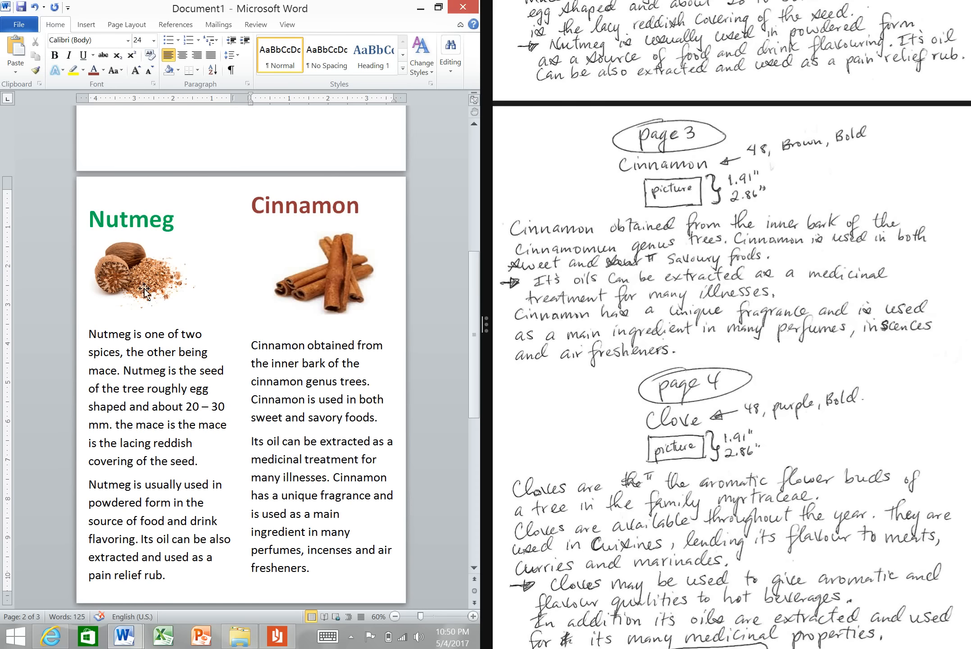
pyautogui.click(253, 213)
pyautogui.press('Return')
pyautogui.press('BackSpace')
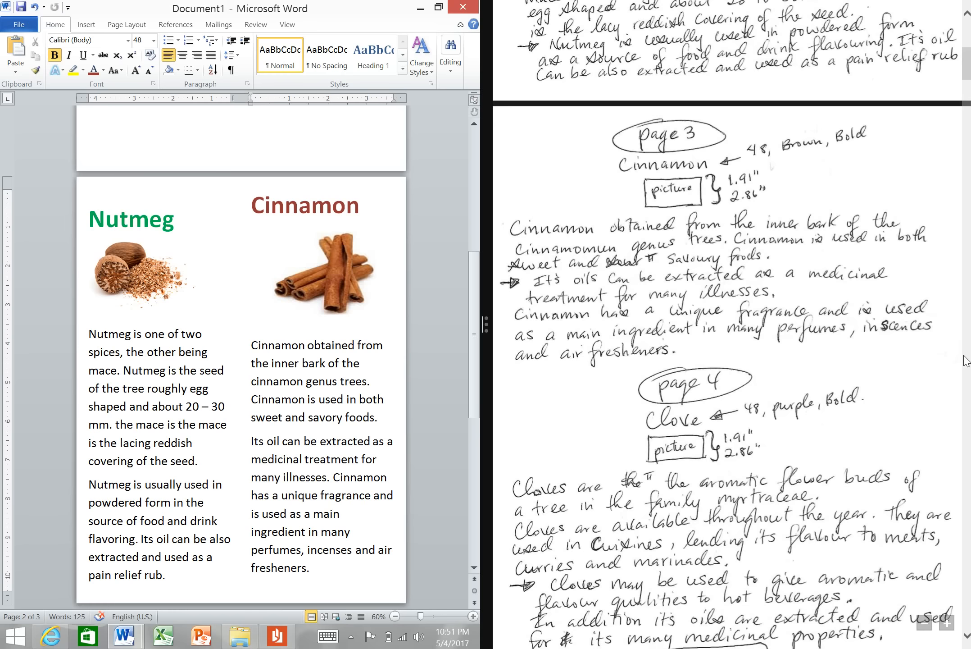
# - Review the page 4 instructions and the panel layout sketch in the handwritten brochure notes
pyautogui.moveTo(968, 645)
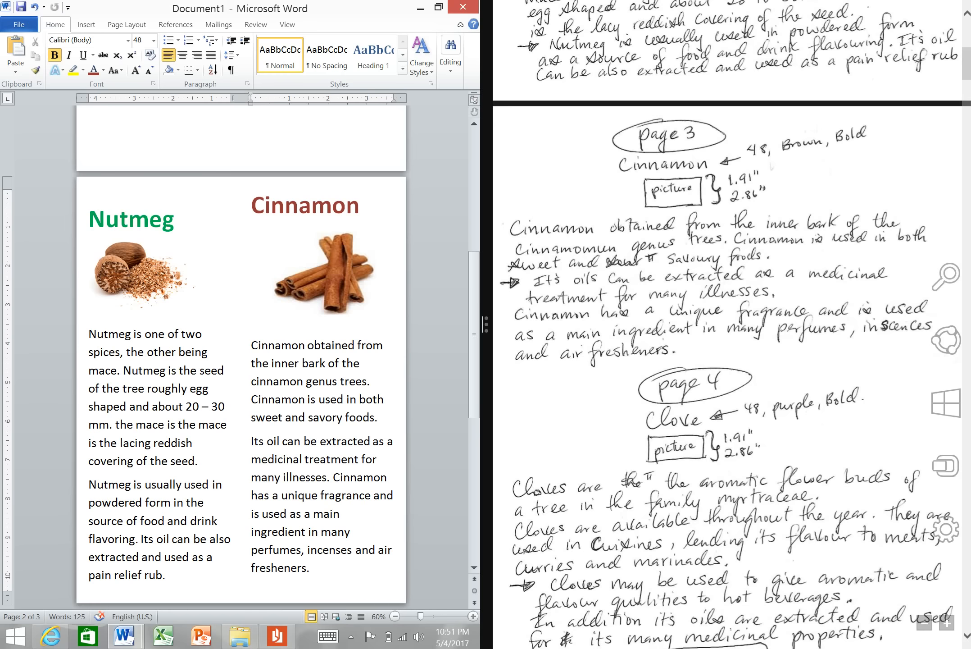
pyautogui.click(966, 636)
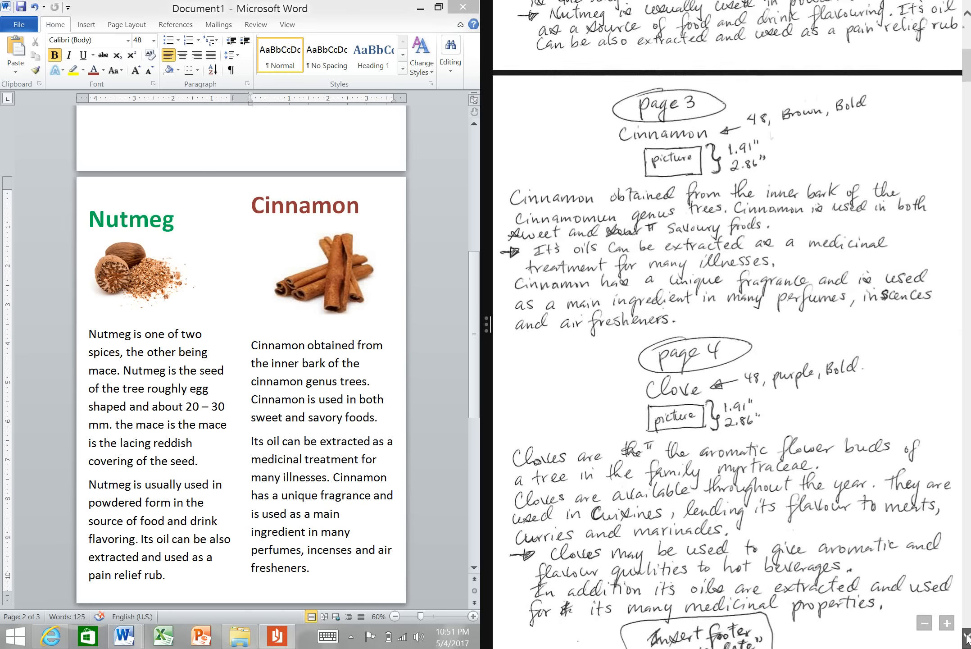
pyautogui.click(966, 636)
pyautogui.click(966, 636)
pyautogui.click(966, 636)
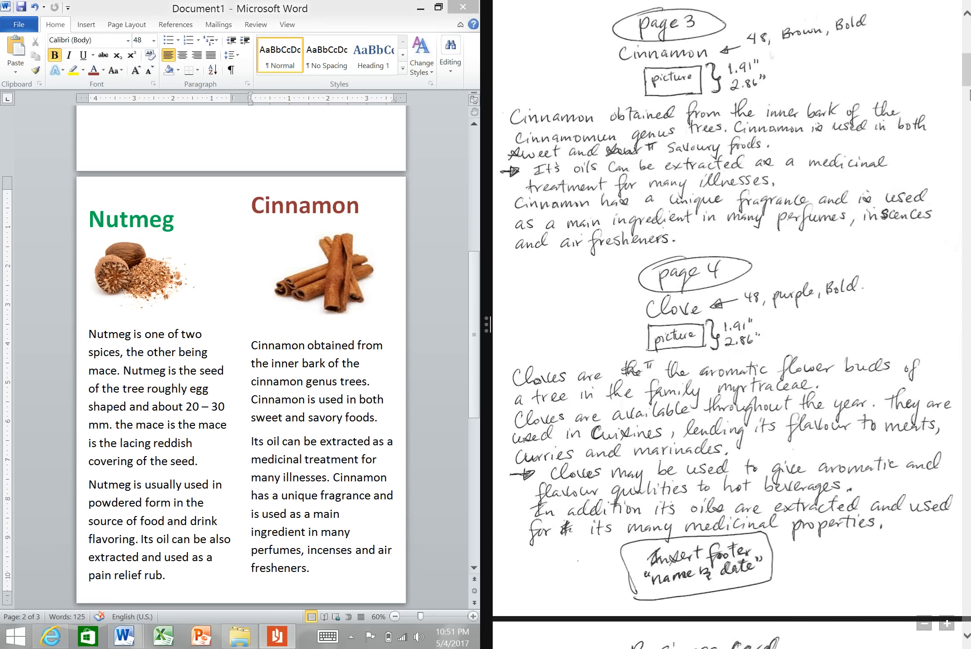
pyautogui.moveTo(968, 85); pyautogui.dragTo(968, 47)
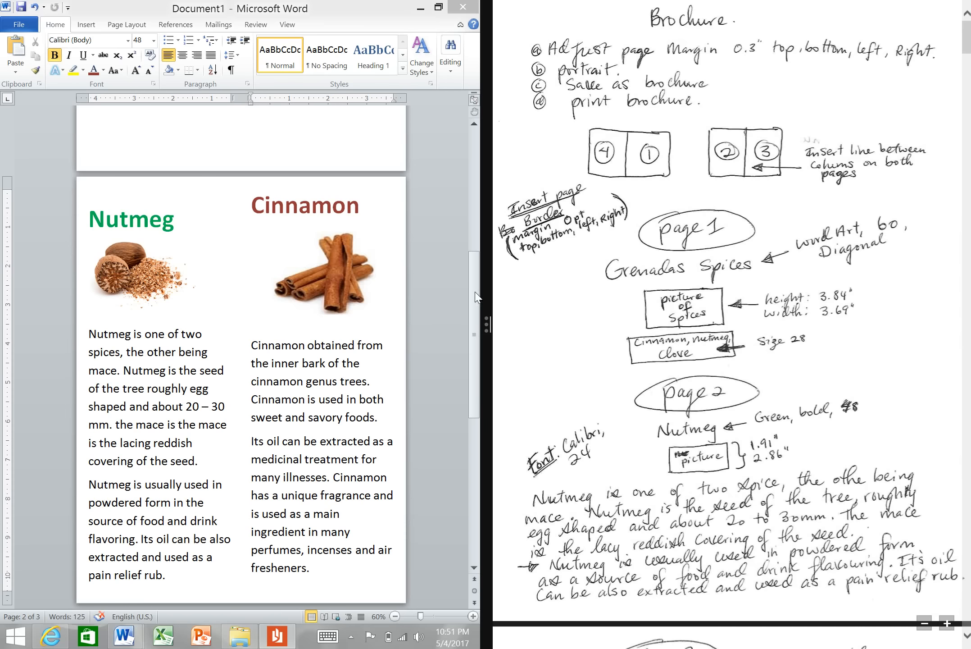
# - Enter the heading "Clove" at the top of the empty first column on the document's first page
pyautogui.moveTo(477, 297); pyautogui.dragTo(476, 153)
pyautogui.click(116, 162)
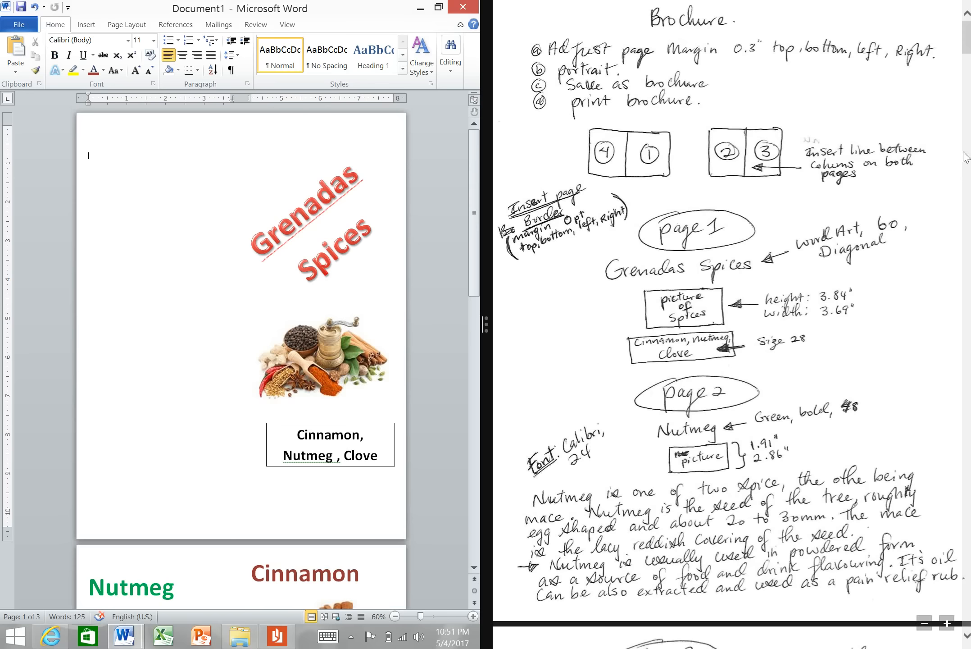
pyautogui.moveTo(968, 33); pyautogui.dragTo(969, 68)
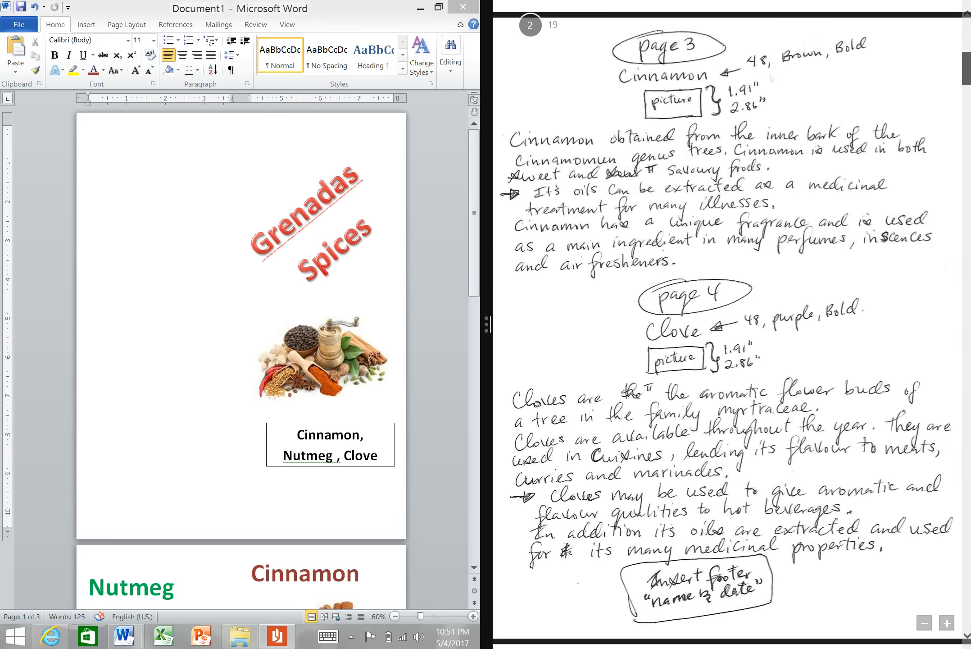
pyautogui.click(132, 151)
pyautogui.write('c')
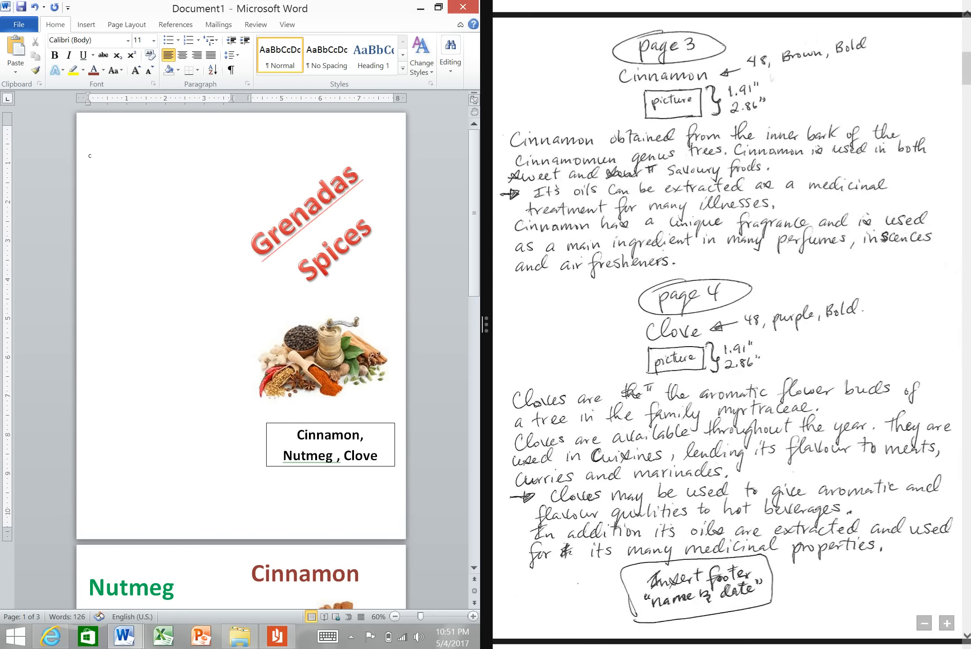
pyautogui.click(474, 616)
pyautogui.click(474, 616)
pyautogui.click(474, 616)
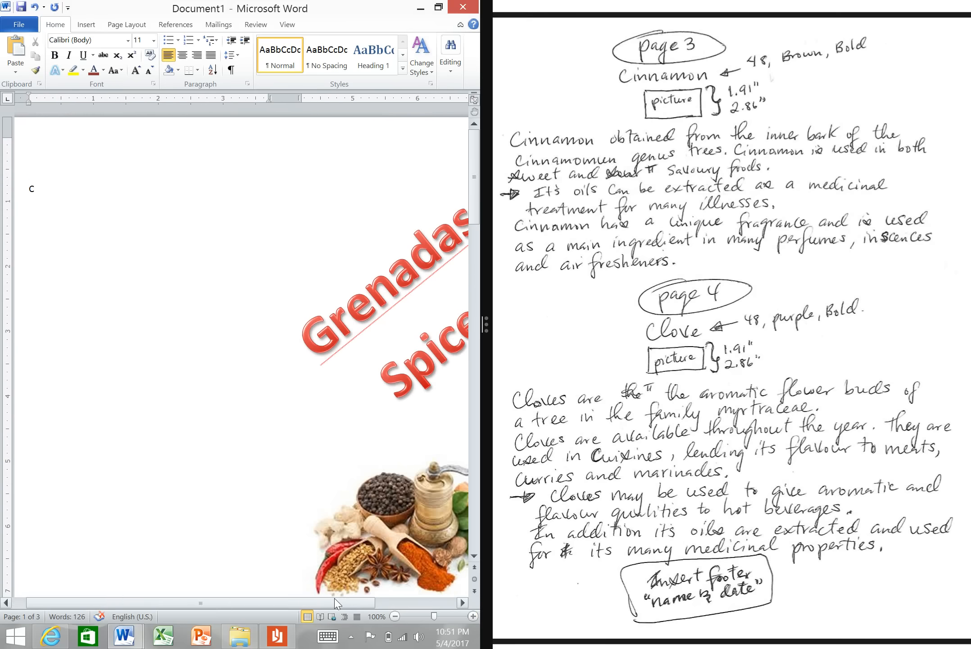
pyautogui.click(473, 616)
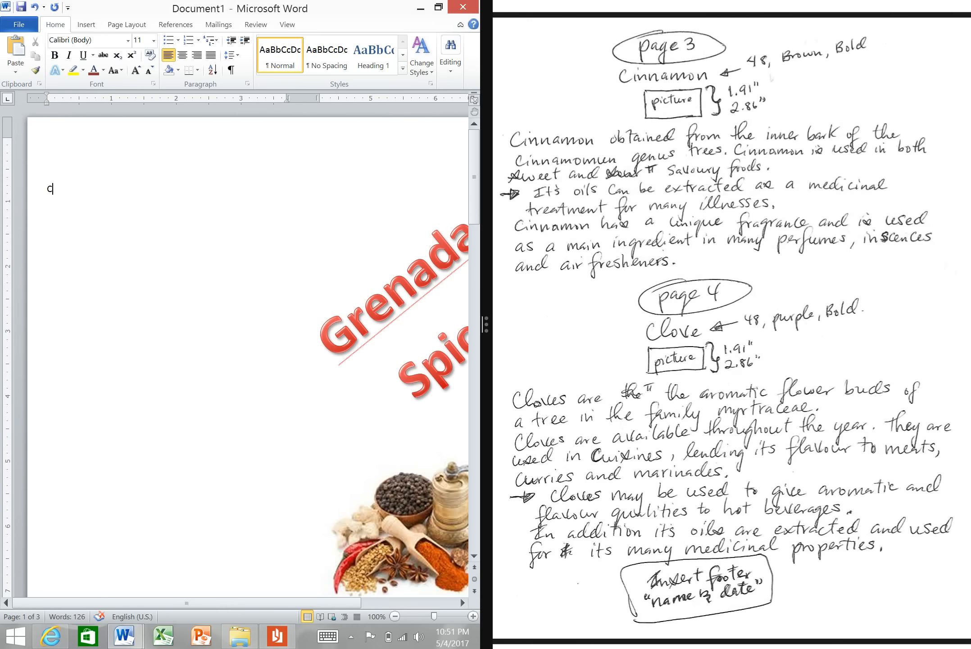
pyautogui.write('love')
# - Format the "Clove" heading at font size 48 in bold with the standard purple color, and start a new line beneath it
pyautogui.doubleClick(56, 189)
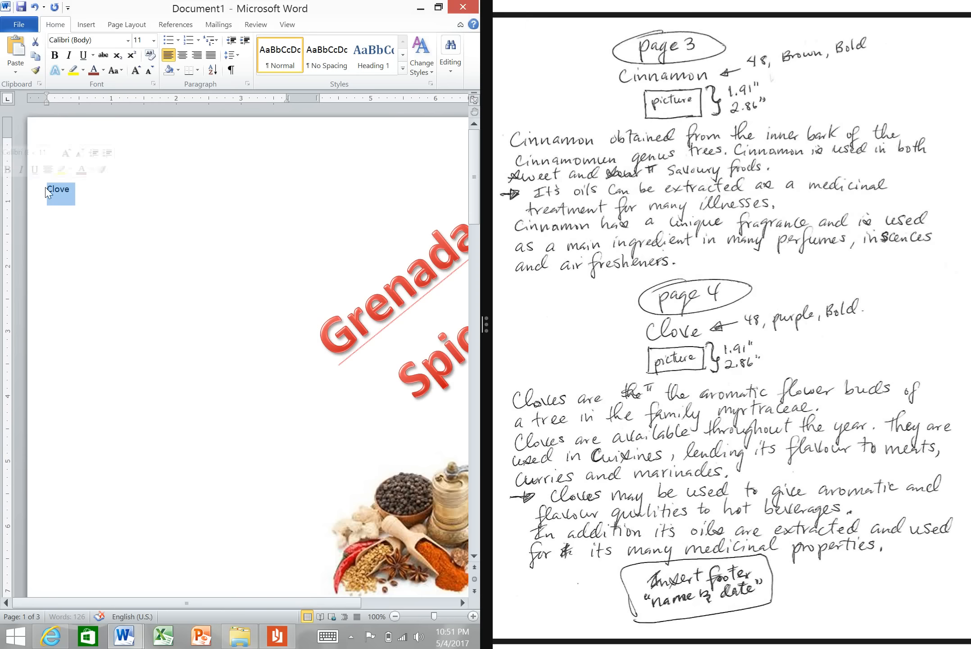
pyautogui.click(154, 40)
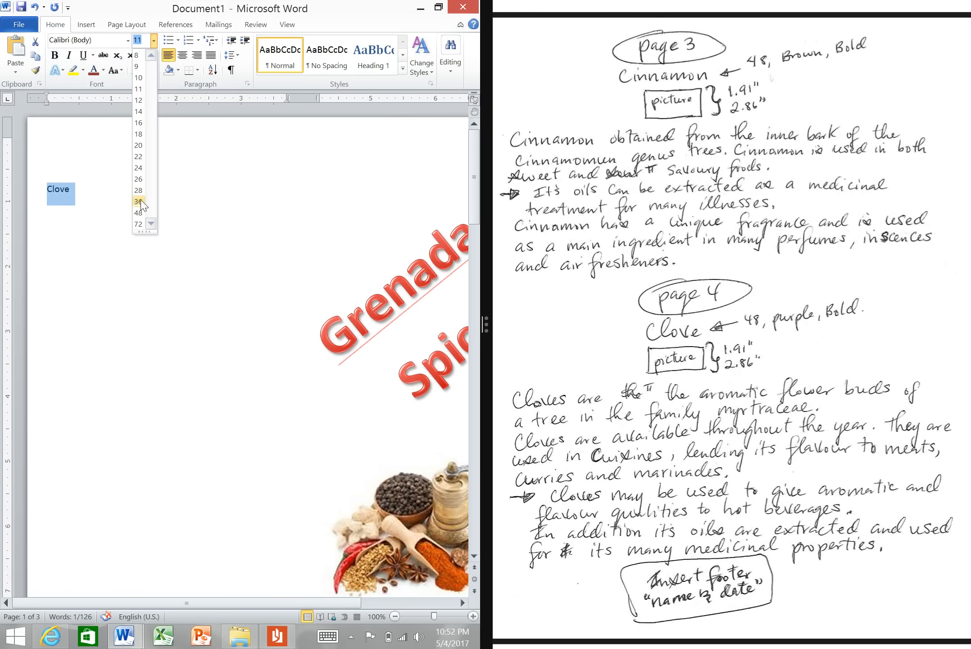
pyautogui.click(139, 213)
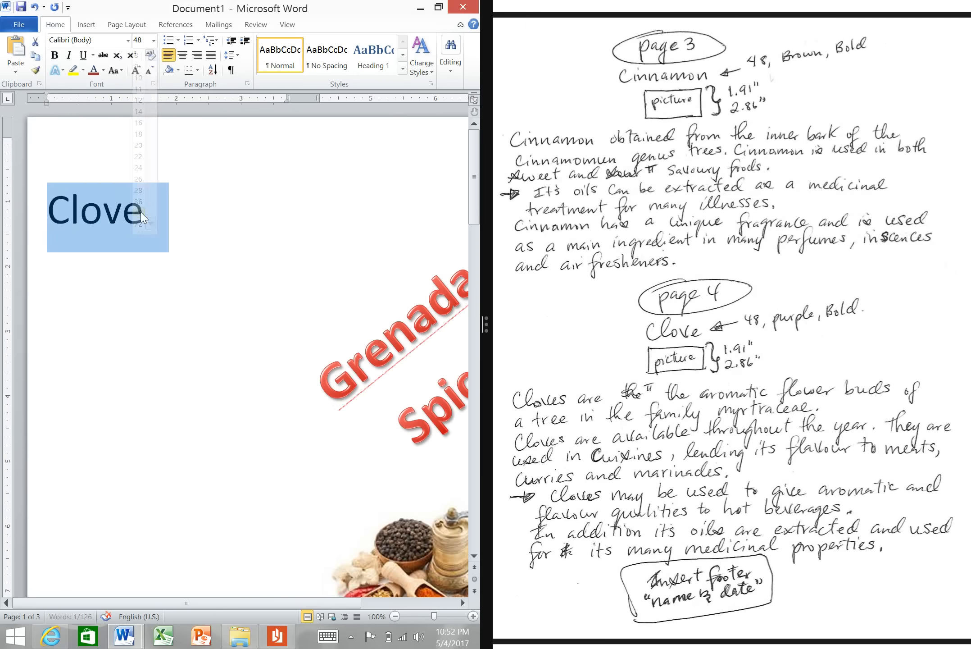
pyautogui.click(54, 54)
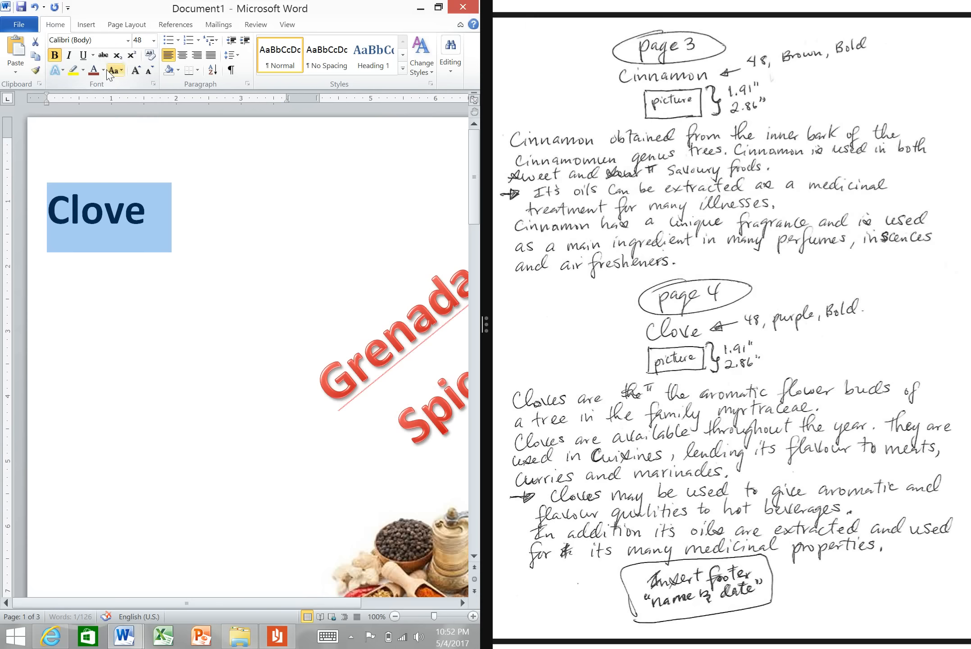
pyautogui.click(103, 70)
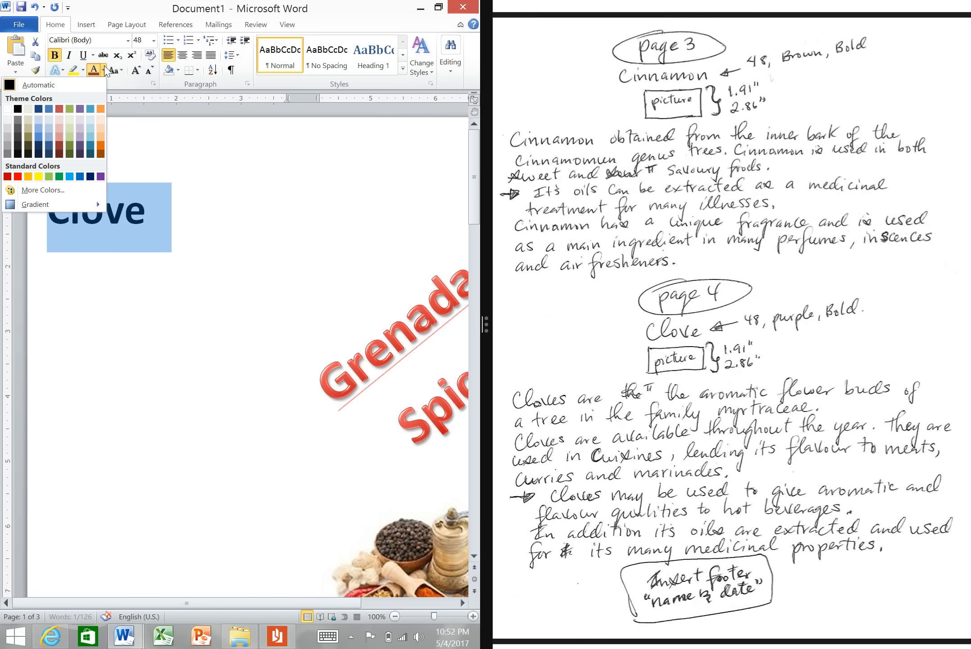
pyautogui.click(101, 176)
pyautogui.click(153, 230)
pyautogui.press('Return')
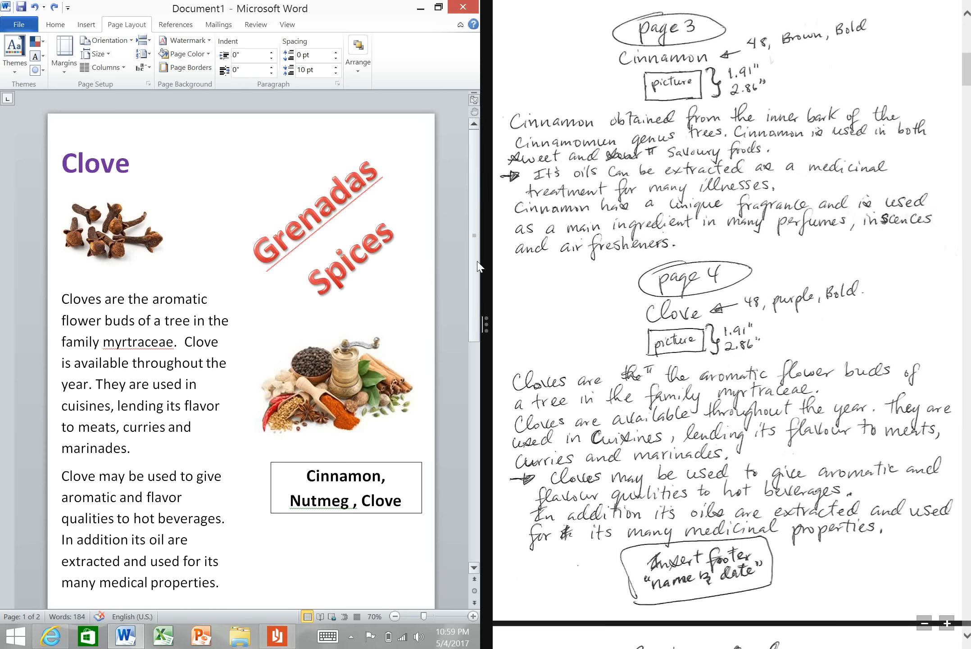
# - Insert a Blank footer and replace its placeholder text with the author's full name and the date 5th March 2017
pyautogui.moveTo(477, 263); pyautogui.dragTo(477, 514)
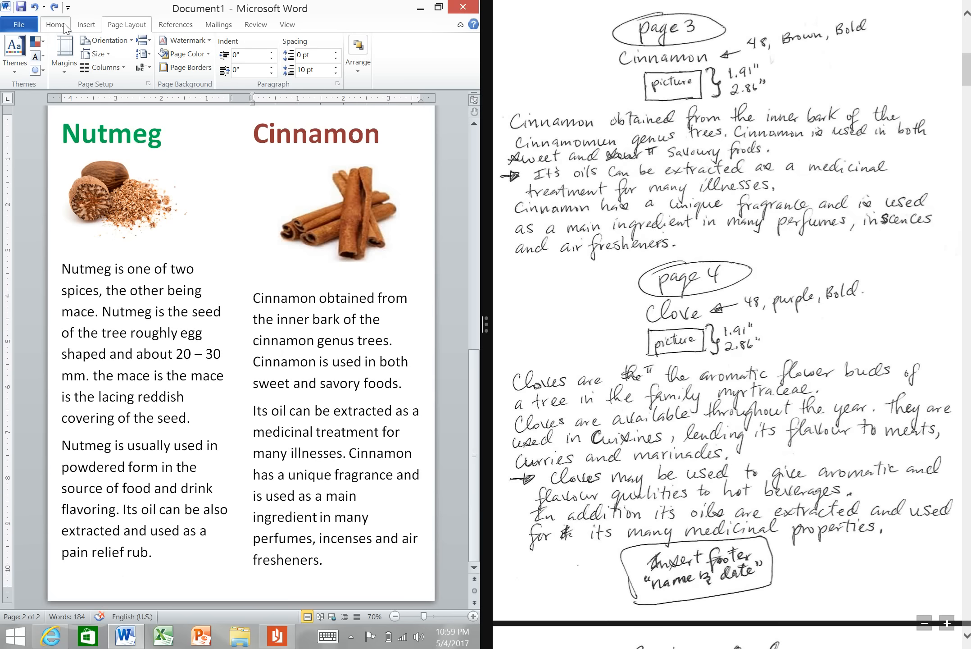
pyautogui.click(82, 29)
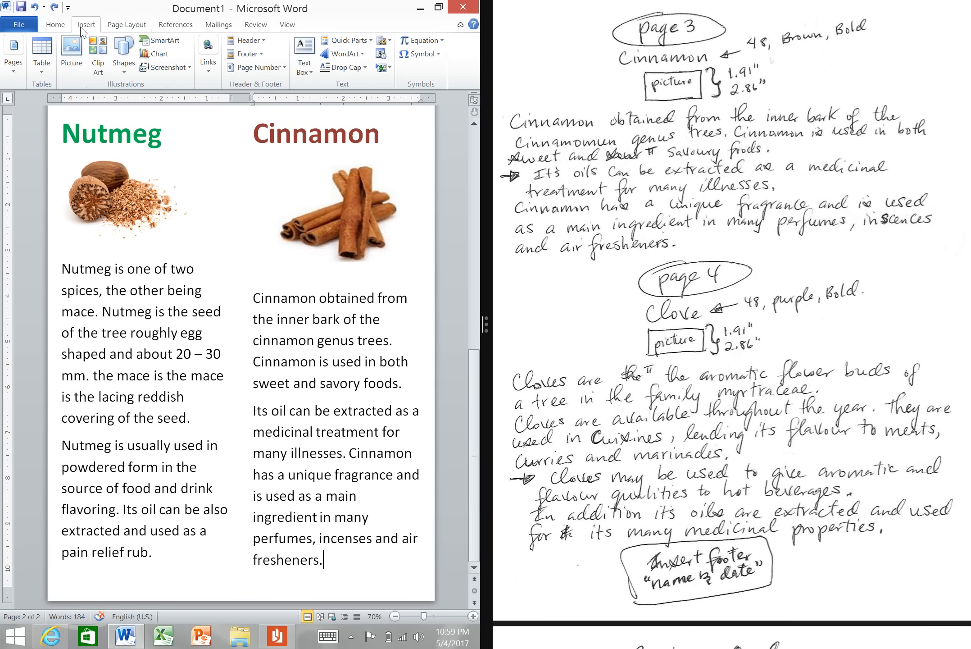
pyautogui.click(249, 54)
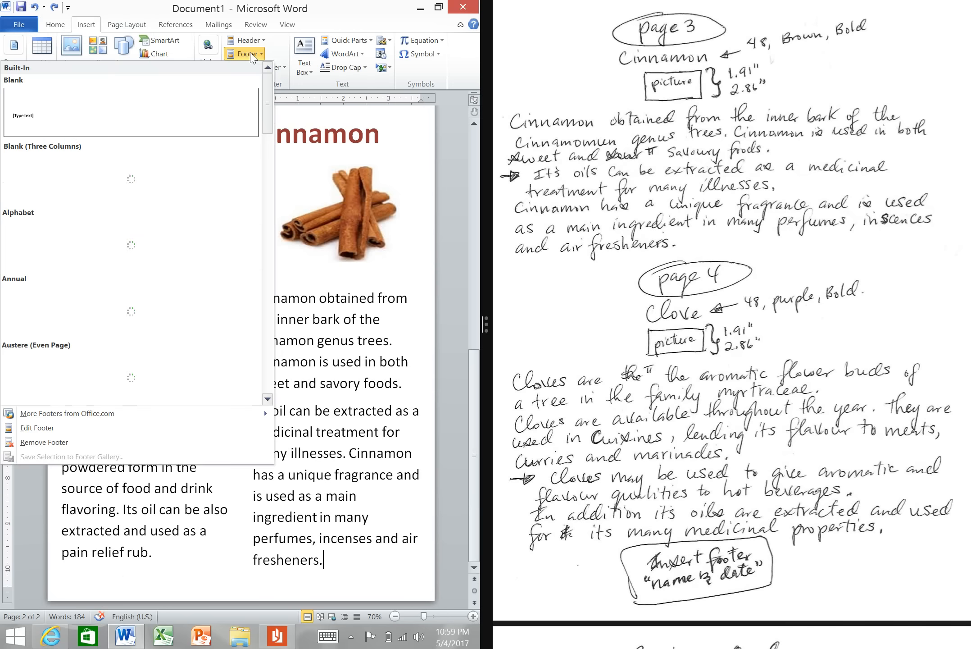
pyautogui.click(137, 123)
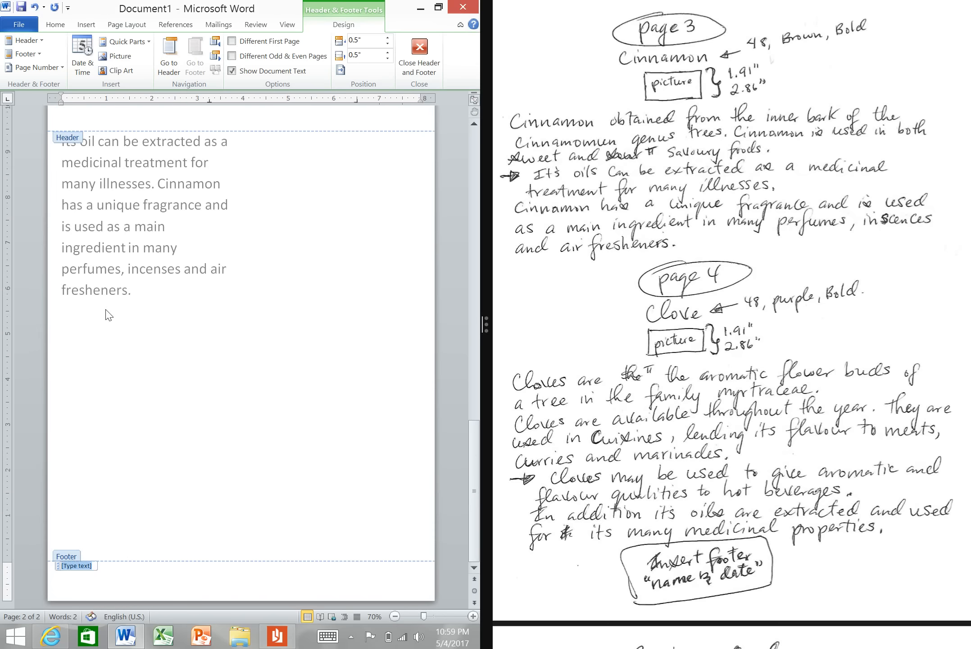
pyautogui.click(109, 574)
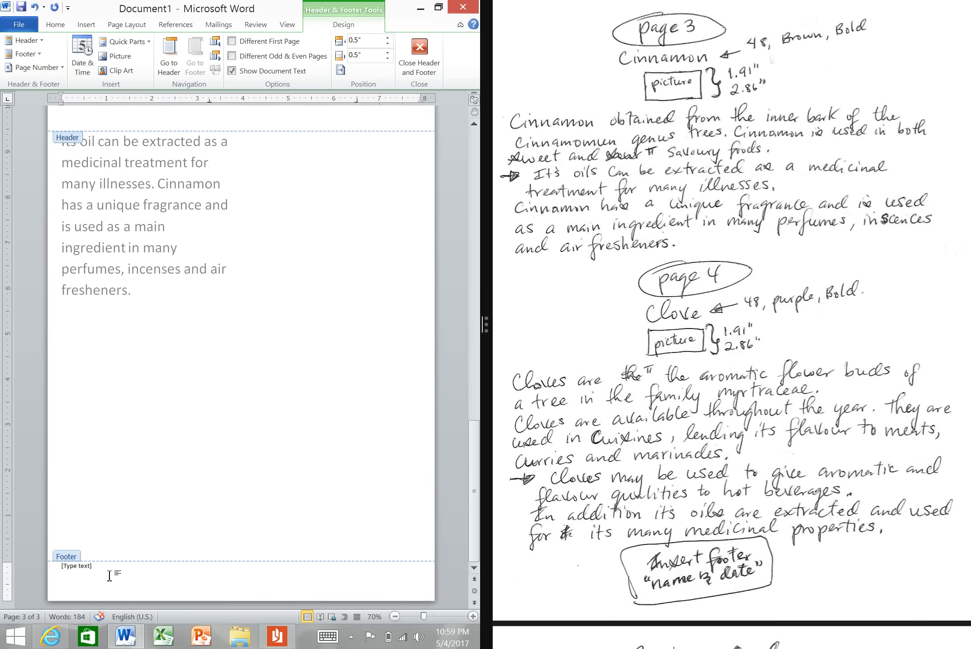
pyautogui.click(67, 566)
pyautogui.press('Delete')
pyautogui.write('ch')
# - Set the footer's distance from the page bottom to 0" and return to editing the document body
pyautogui.click(387, 58)
pyautogui.click(387, 58)
pyautogui.click(387, 58)
pyautogui.click(387, 58)
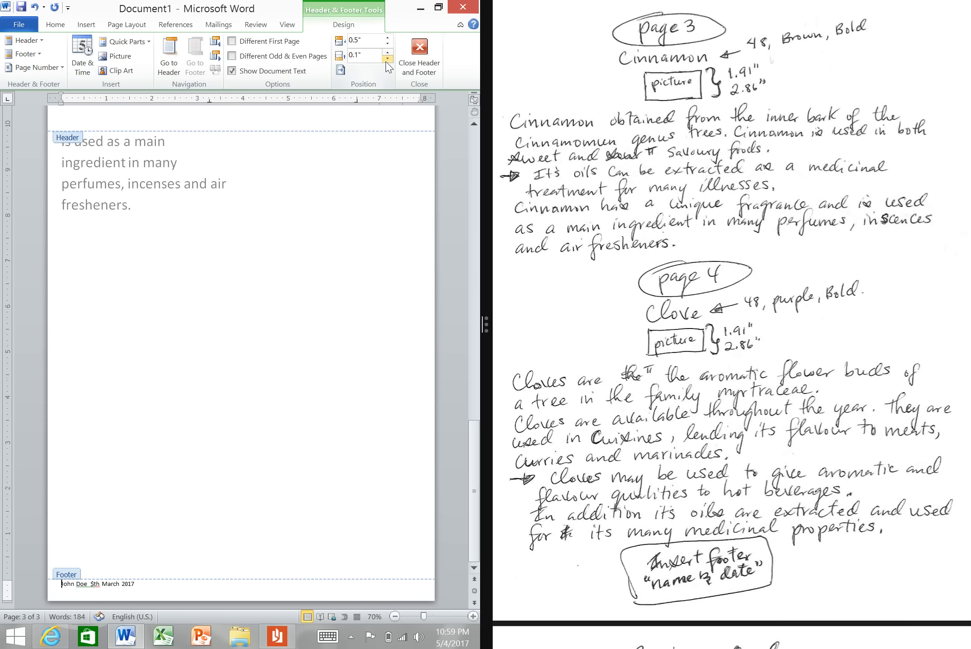
pyautogui.click(387, 58)
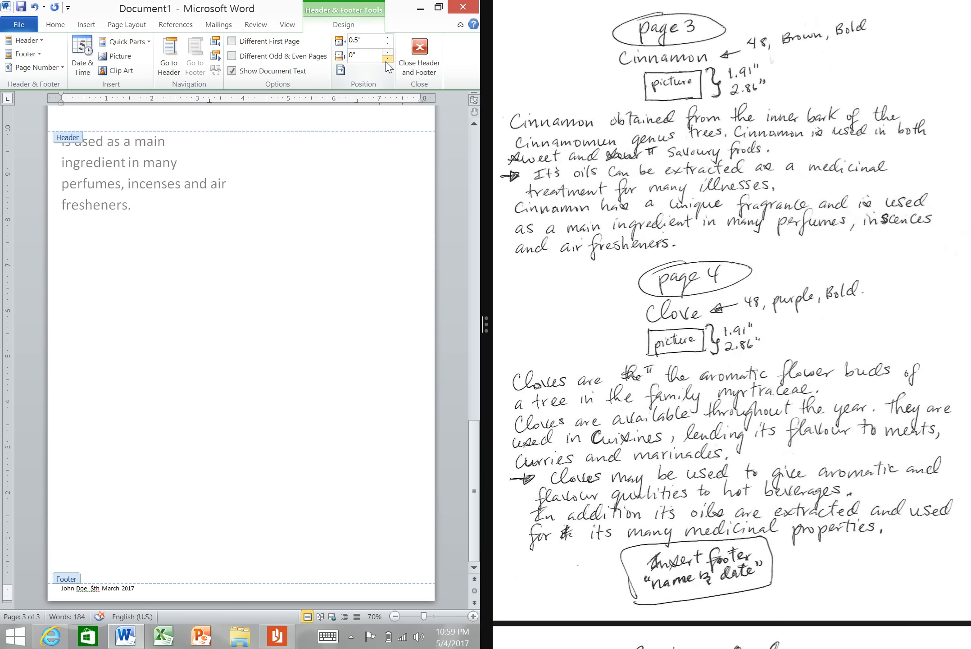
pyautogui.doubleClick(318, 338)
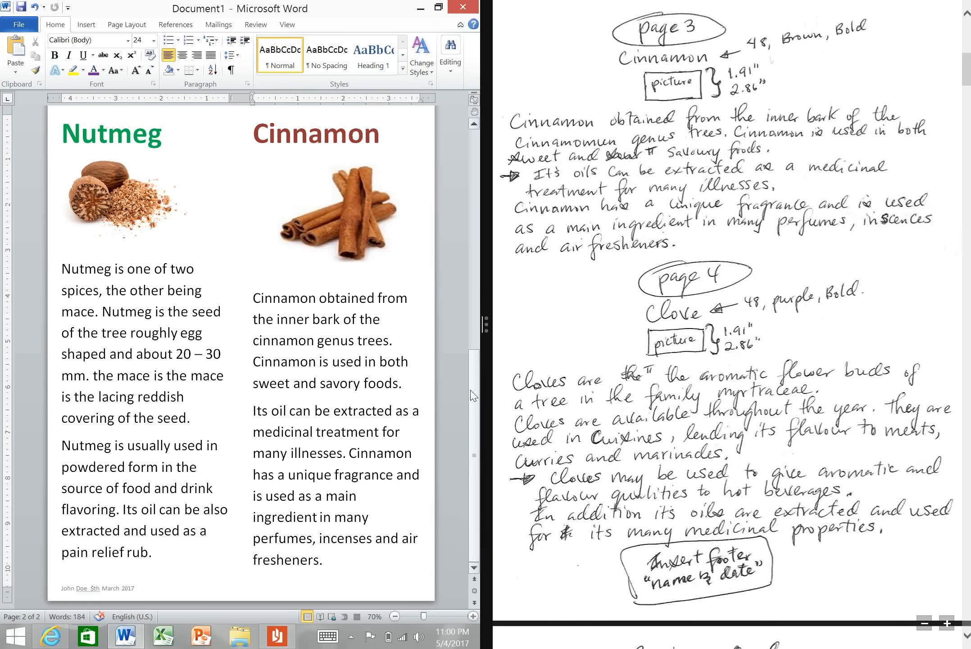
# - Check the footer text and the overall panel layout on the second page and on the first page
pyautogui.click(473, 616)
pyautogui.click(473, 616)
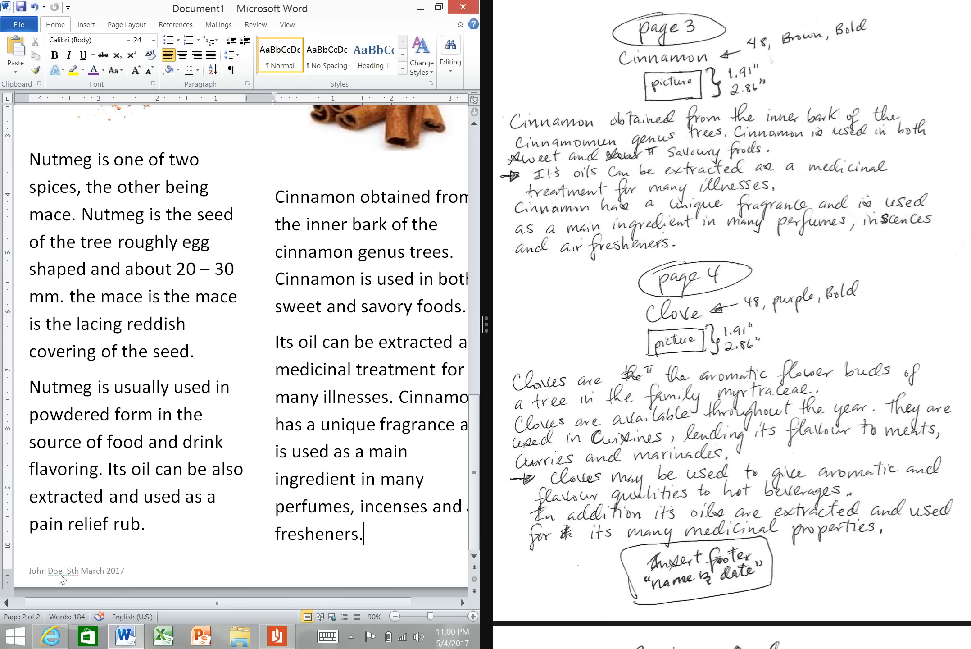
pyautogui.click(395, 616)
pyautogui.click(395, 616)
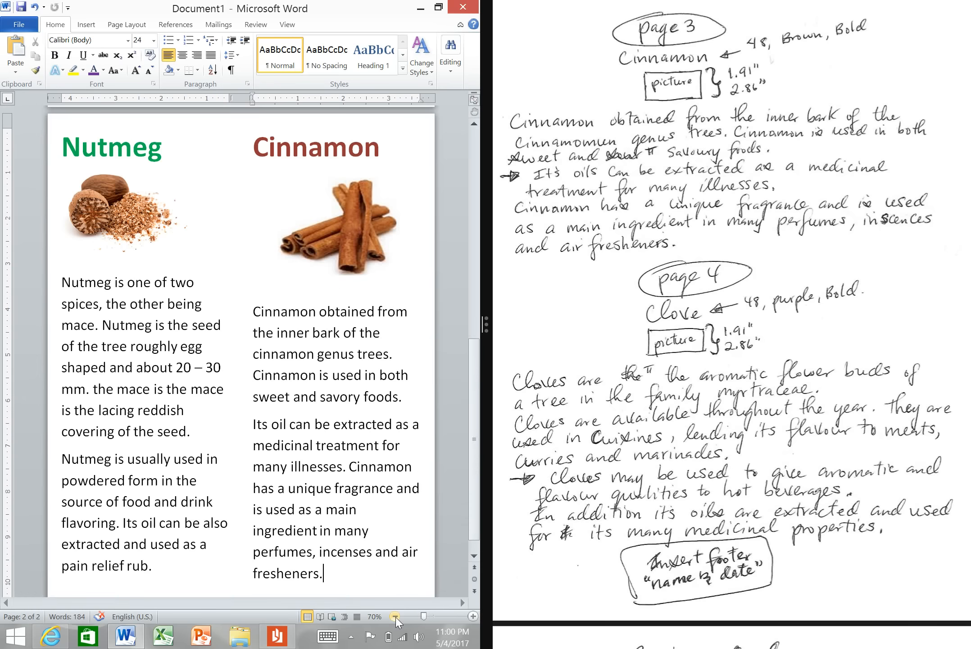
pyautogui.moveTo(477, 524); pyautogui.dragTo(475, 411)
pyautogui.scroll(5, 403, 524)
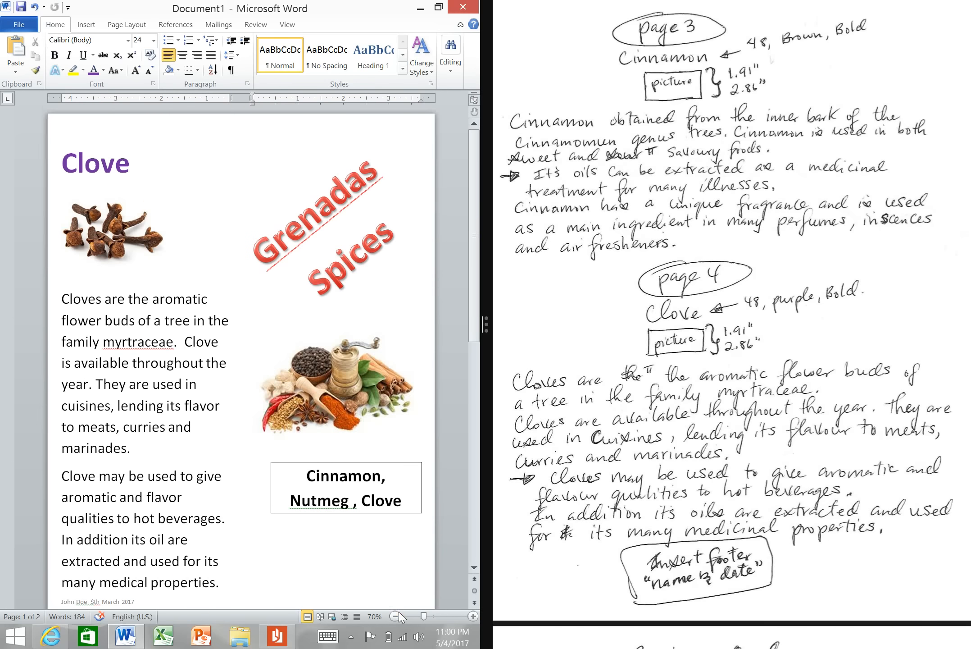
# - View both brochure pages side by side at 30% zoom and check the general requirements at the start of the handwritten instructions
pyautogui.click(395, 616)
pyautogui.click(395, 616)
pyautogui.click(395, 616)
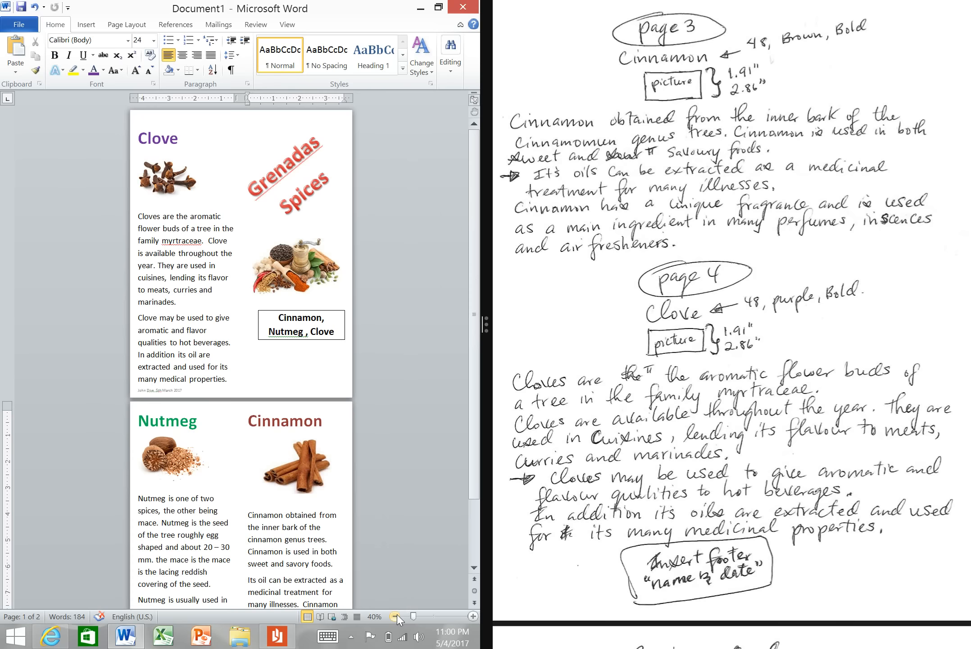
pyautogui.click(396, 616)
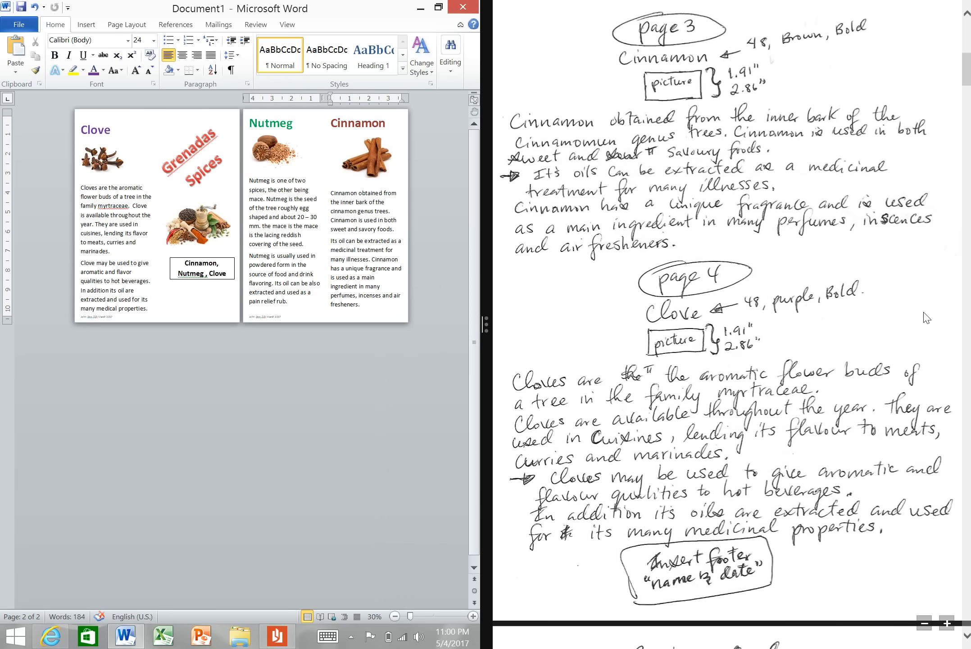
pyautogui.moveTo(968, 74); pyautogui.dragTo(967, 33)
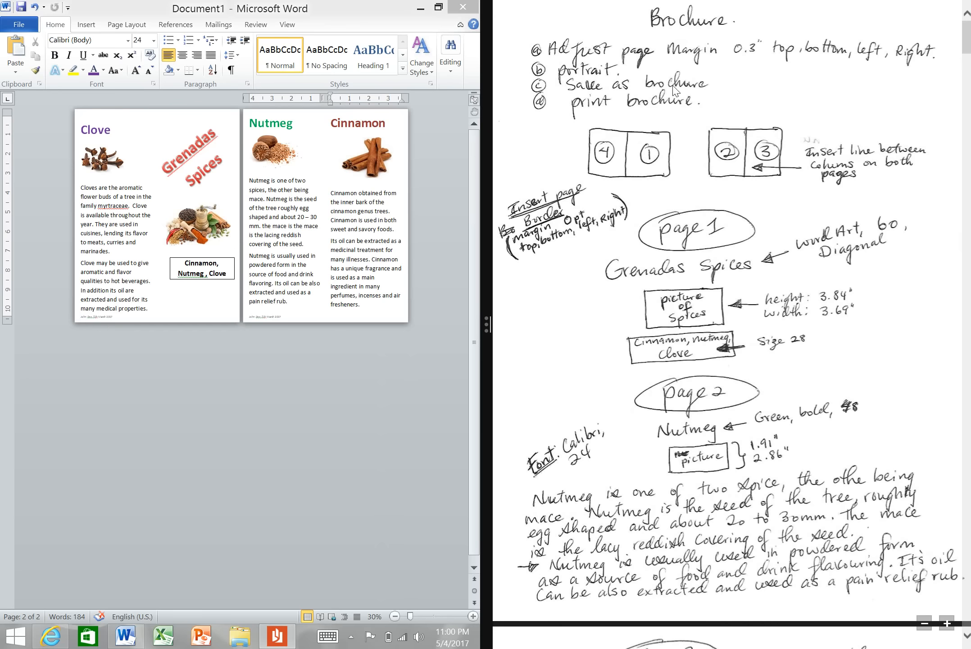
# - Save the document as a Word Document named "Brochure" in the Question 4 folder on FLASH DRIVE (D:)
pyautogui.click(8, 26)
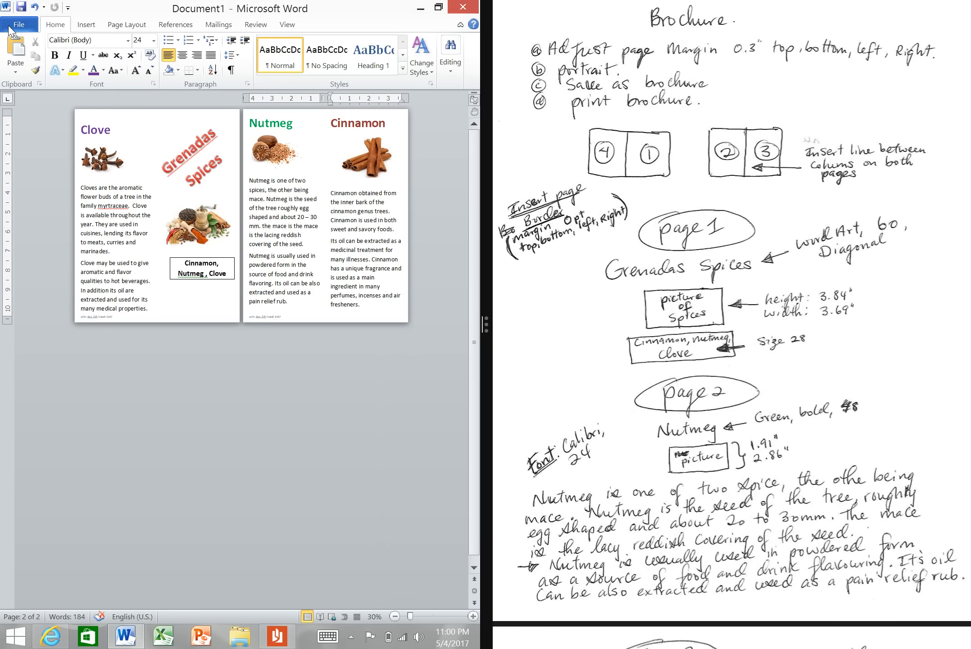
pyautogui.click(10, 30)
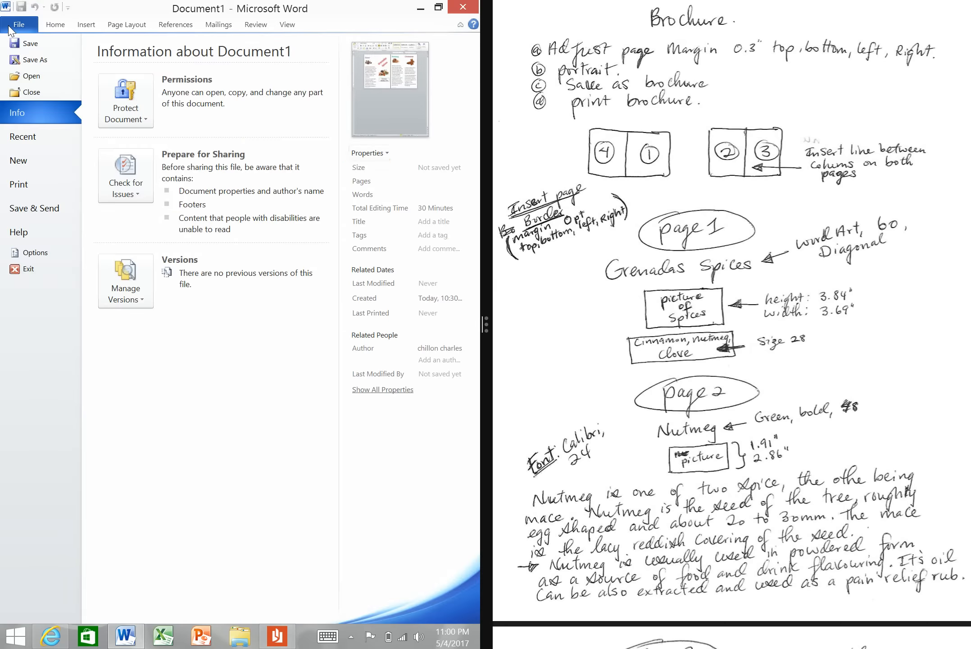
pyautogui.click(34, 59)
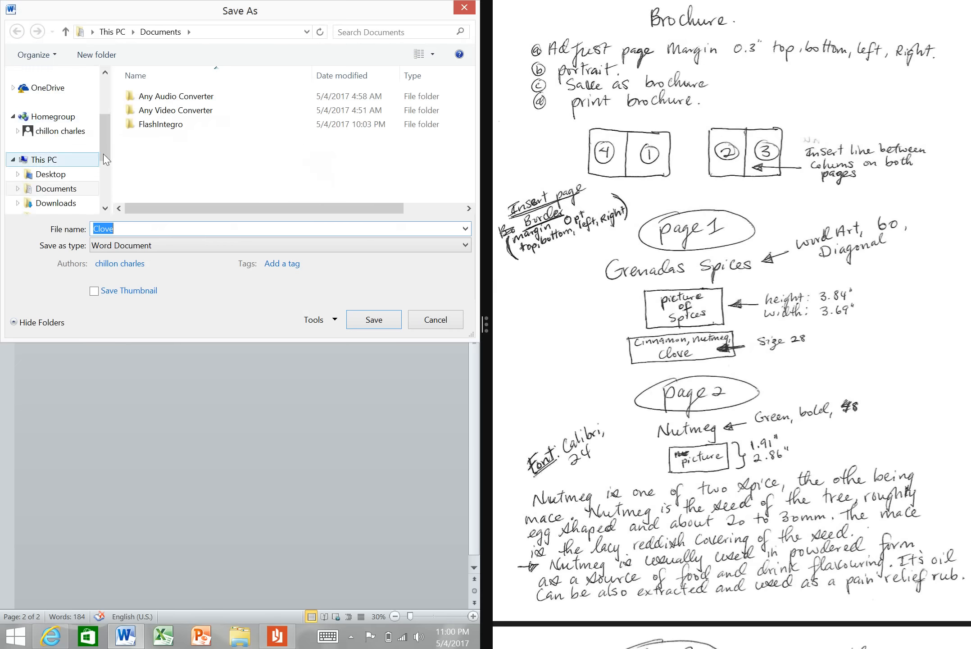
pyautogui.scroll(-3, 103, 154)
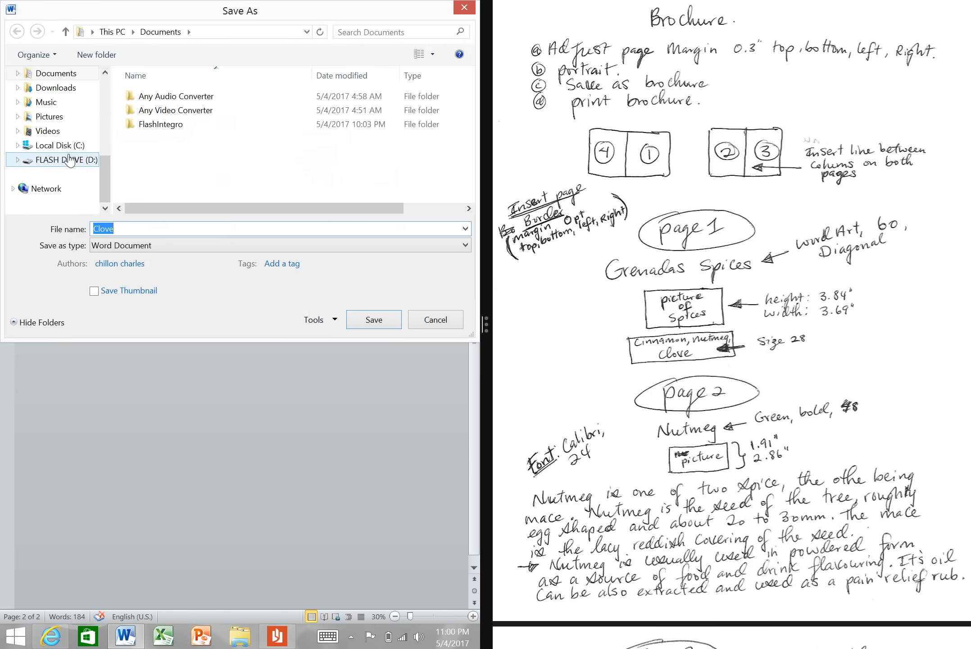
pyautogui.click(69, 160)
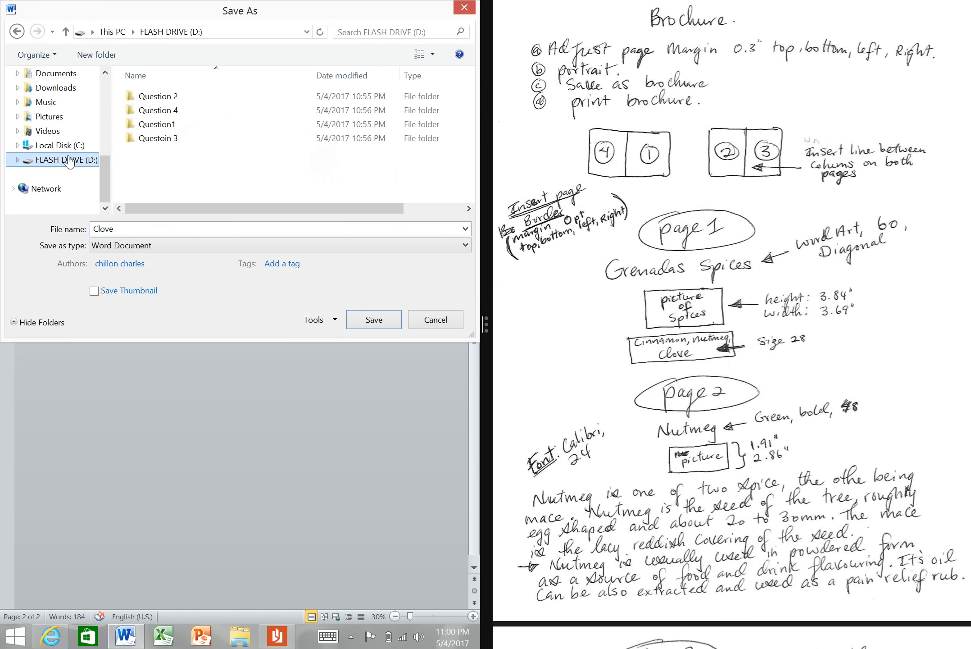
pyautogui.doubleClick(179, 111)
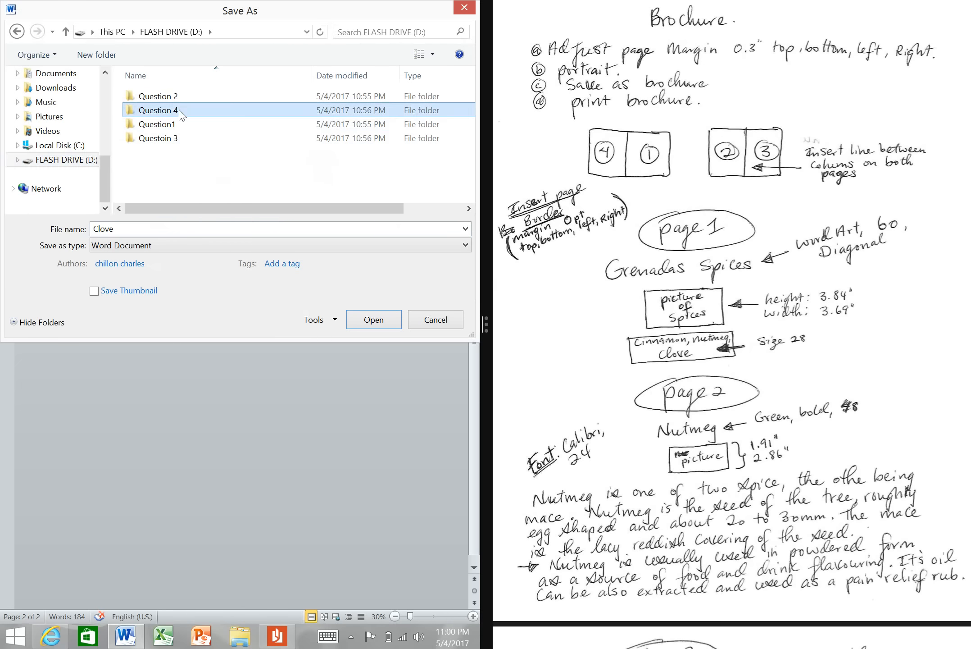
pyautogui.click(141, 231)
pyautogui.write('Brochure')
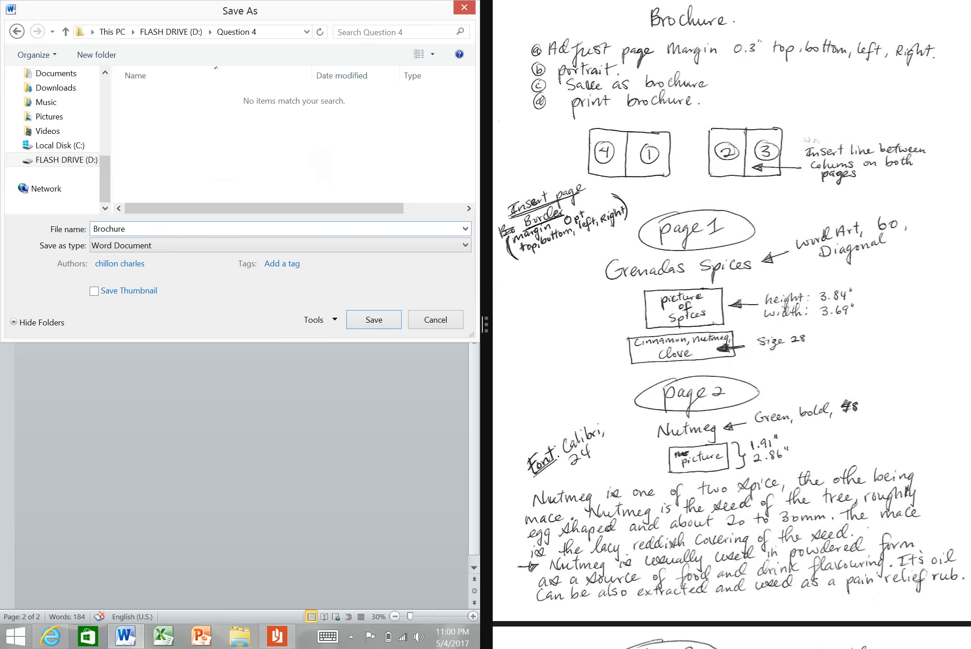
pyautogui.click(369, 319)
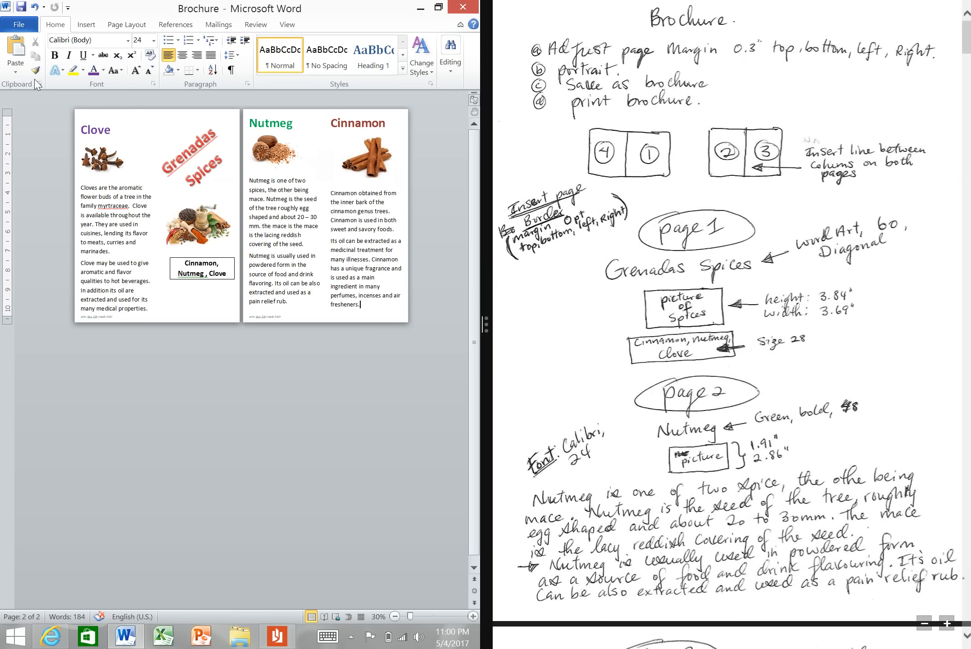
# - Save a second copy of the brochure as "Brochure print" in the same Question 4 folder
pyautogui.click(24, 30)
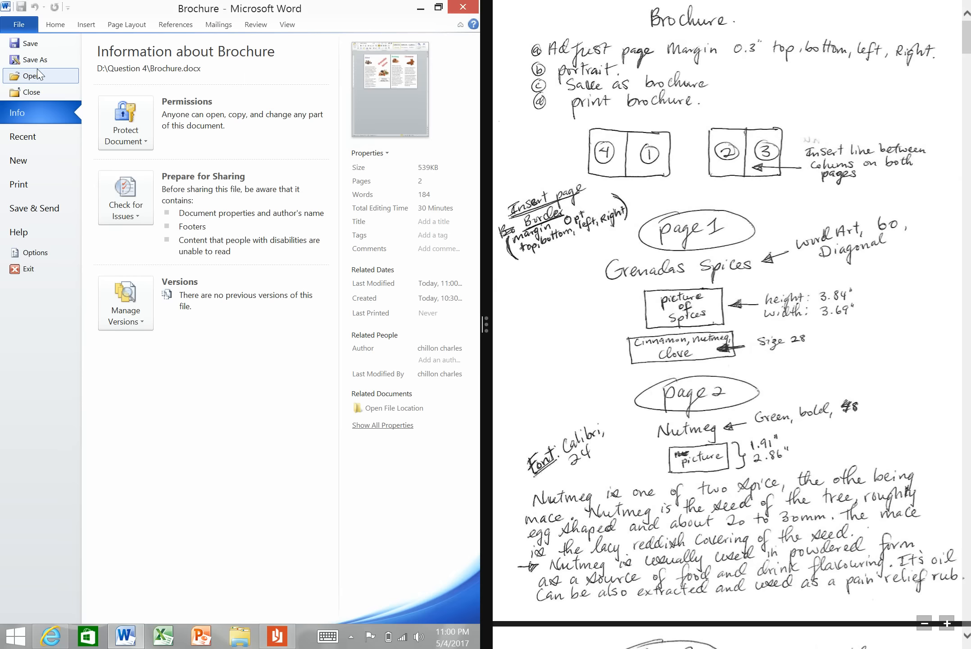
pyautogui.click(47, 60)
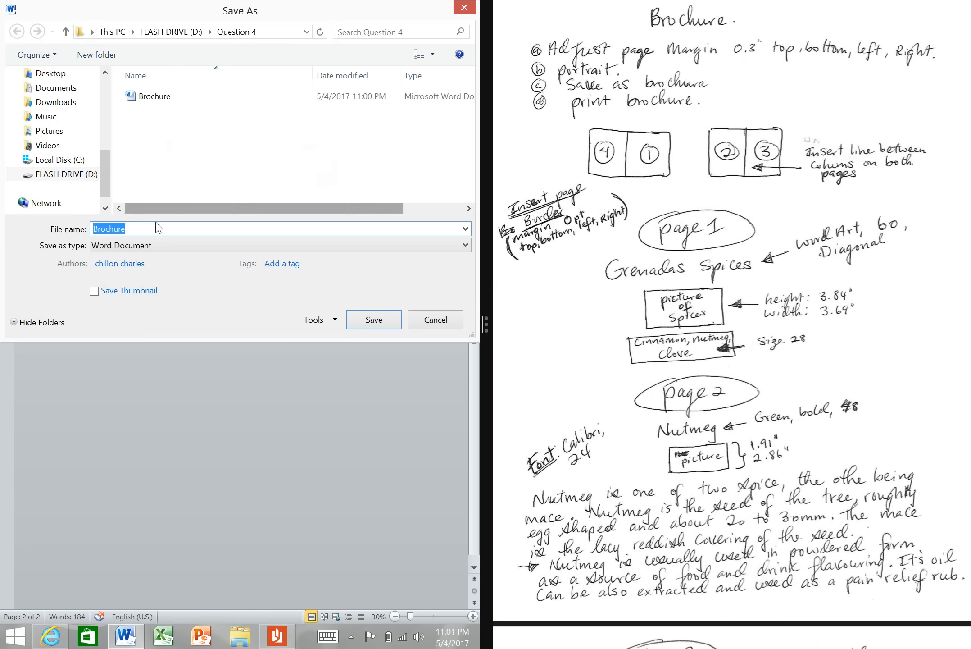
pyautogui.click(157, 226)
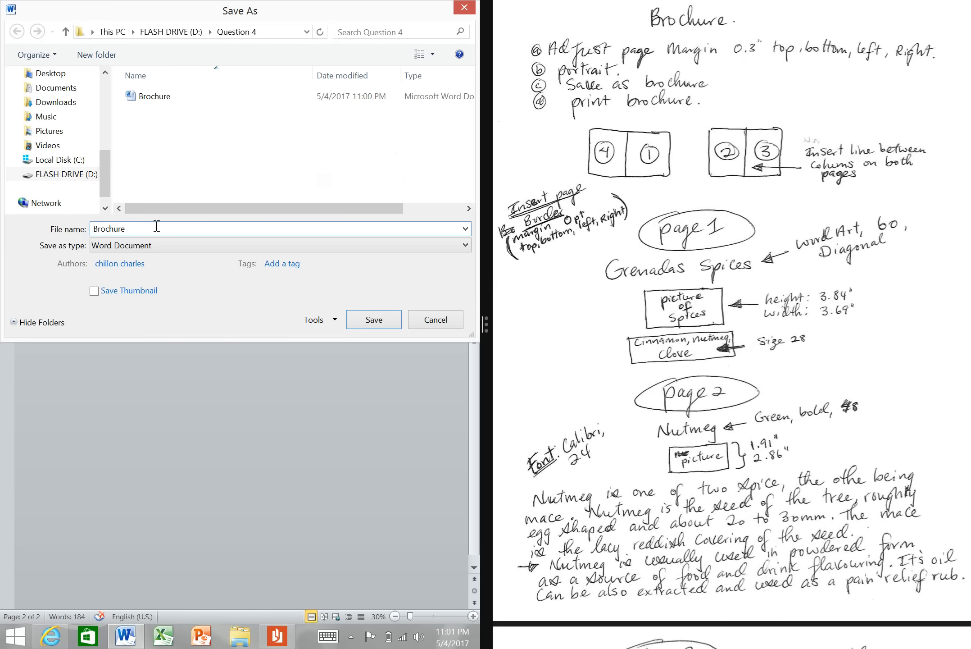
pyautogui.write('print')
pyautogui.click(372, 321)
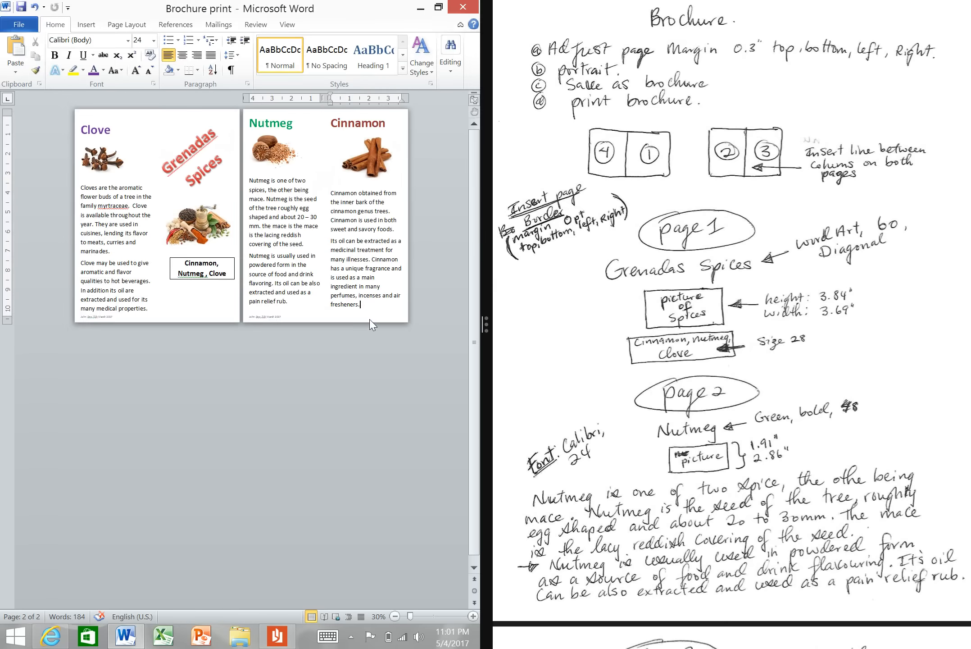